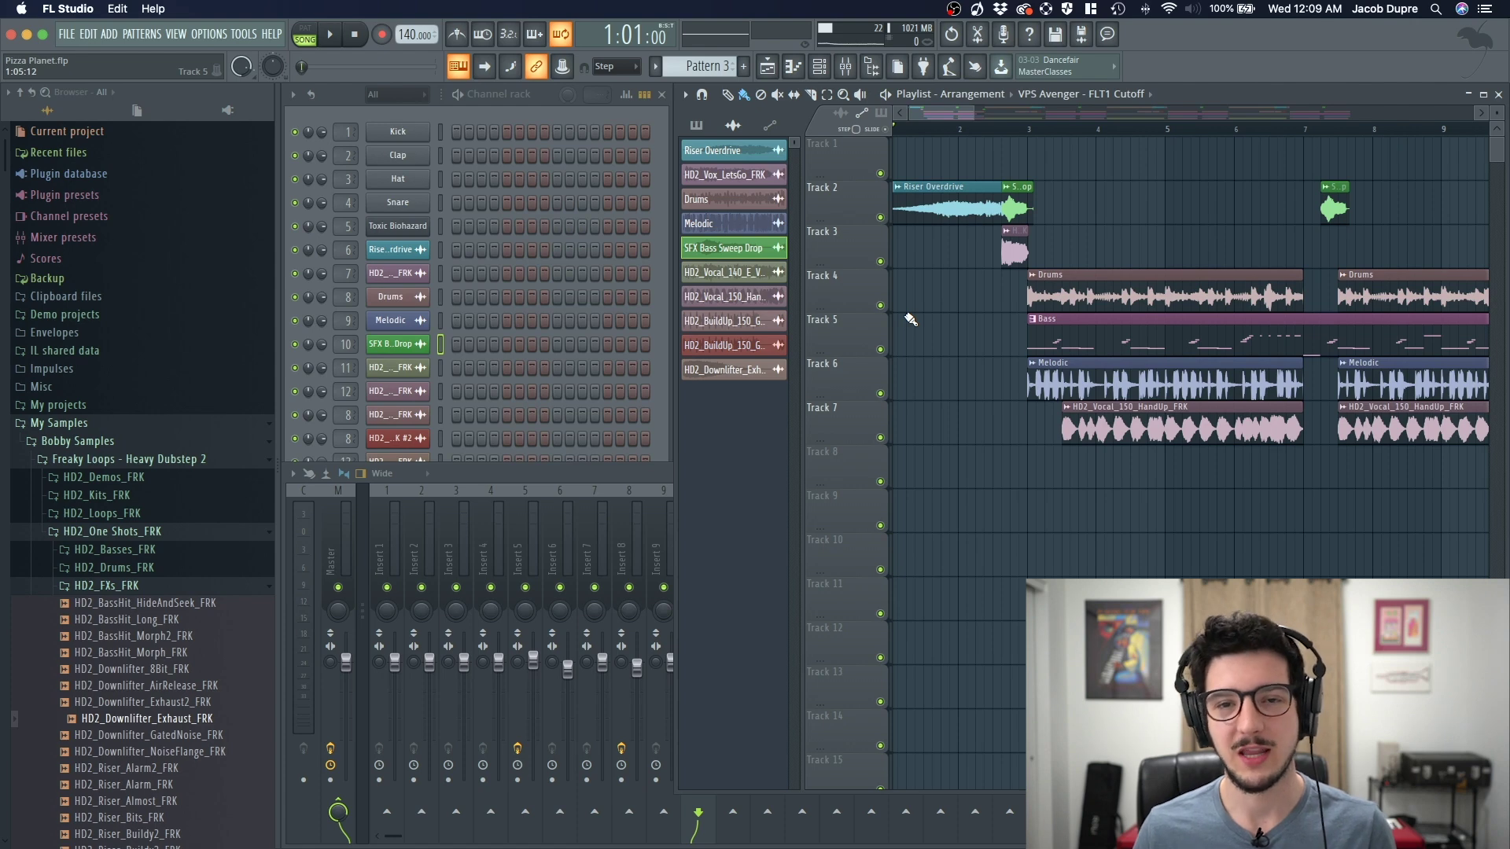
Step: Play the Pizza Planet arrangement from the start, with the full mixer showing below the playlist
key(space)
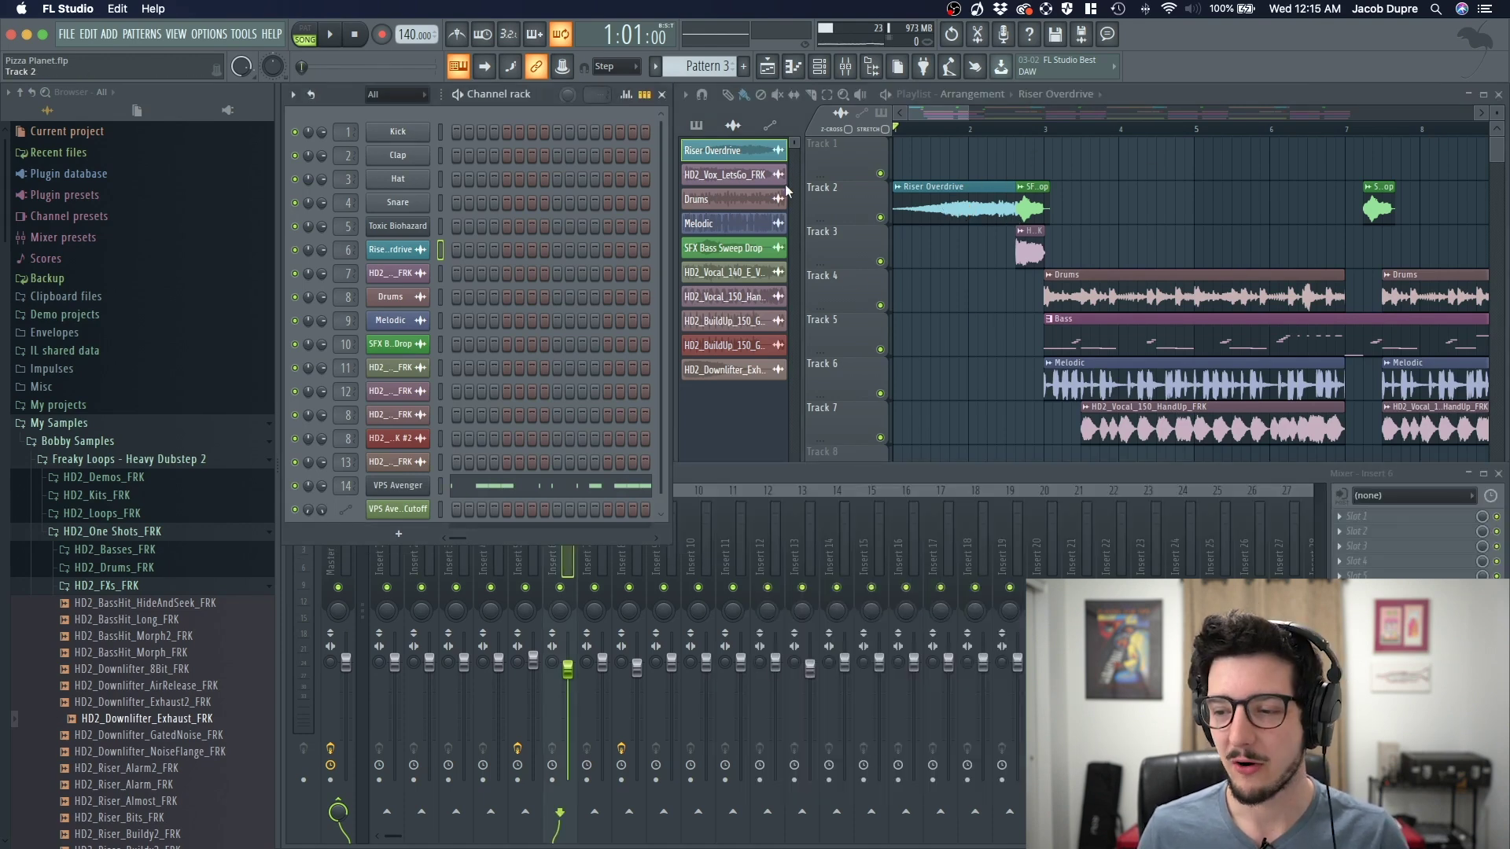
Step: Pick the Riser Overdrive clip in the playlist picker and select its channel
click(738, 219)
click(732, 198)
click(731, 176)
click(727, 154)
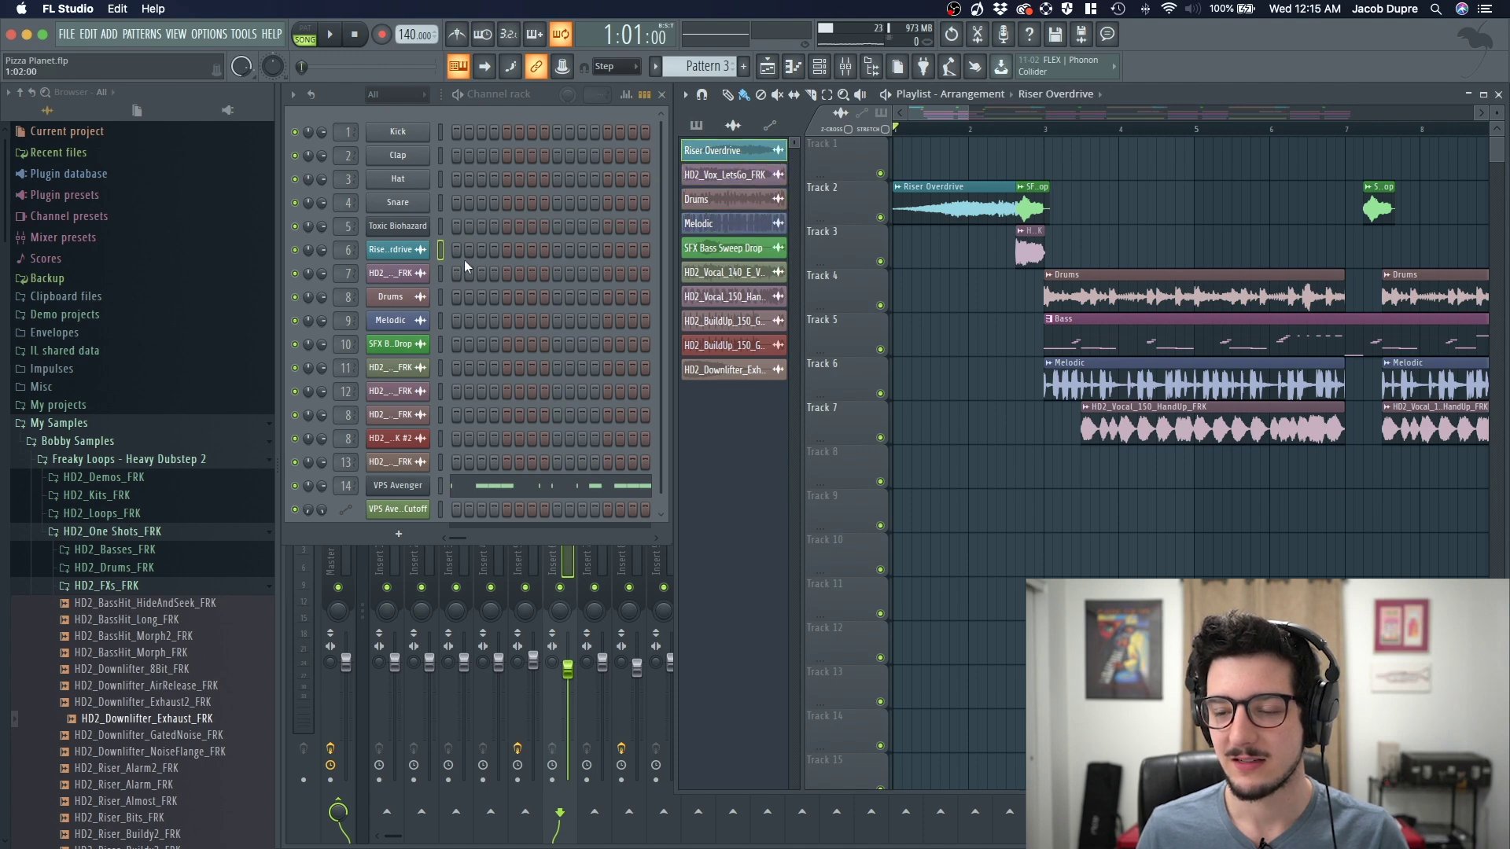
click(441, 251)
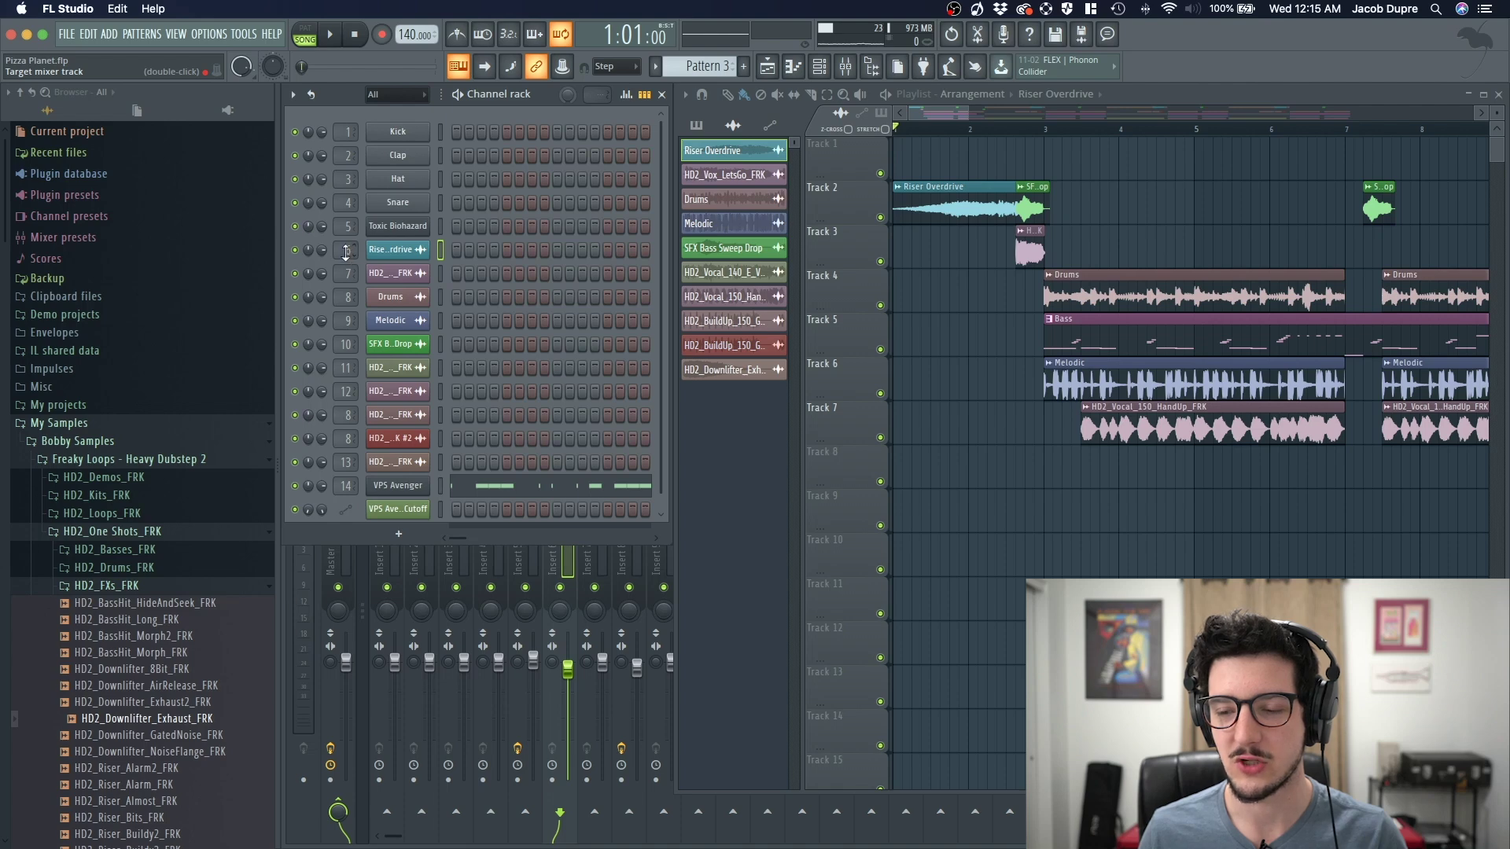
Step: Bring the full mixer forward, preview the riser, and select Insert 6
click(301, 827)
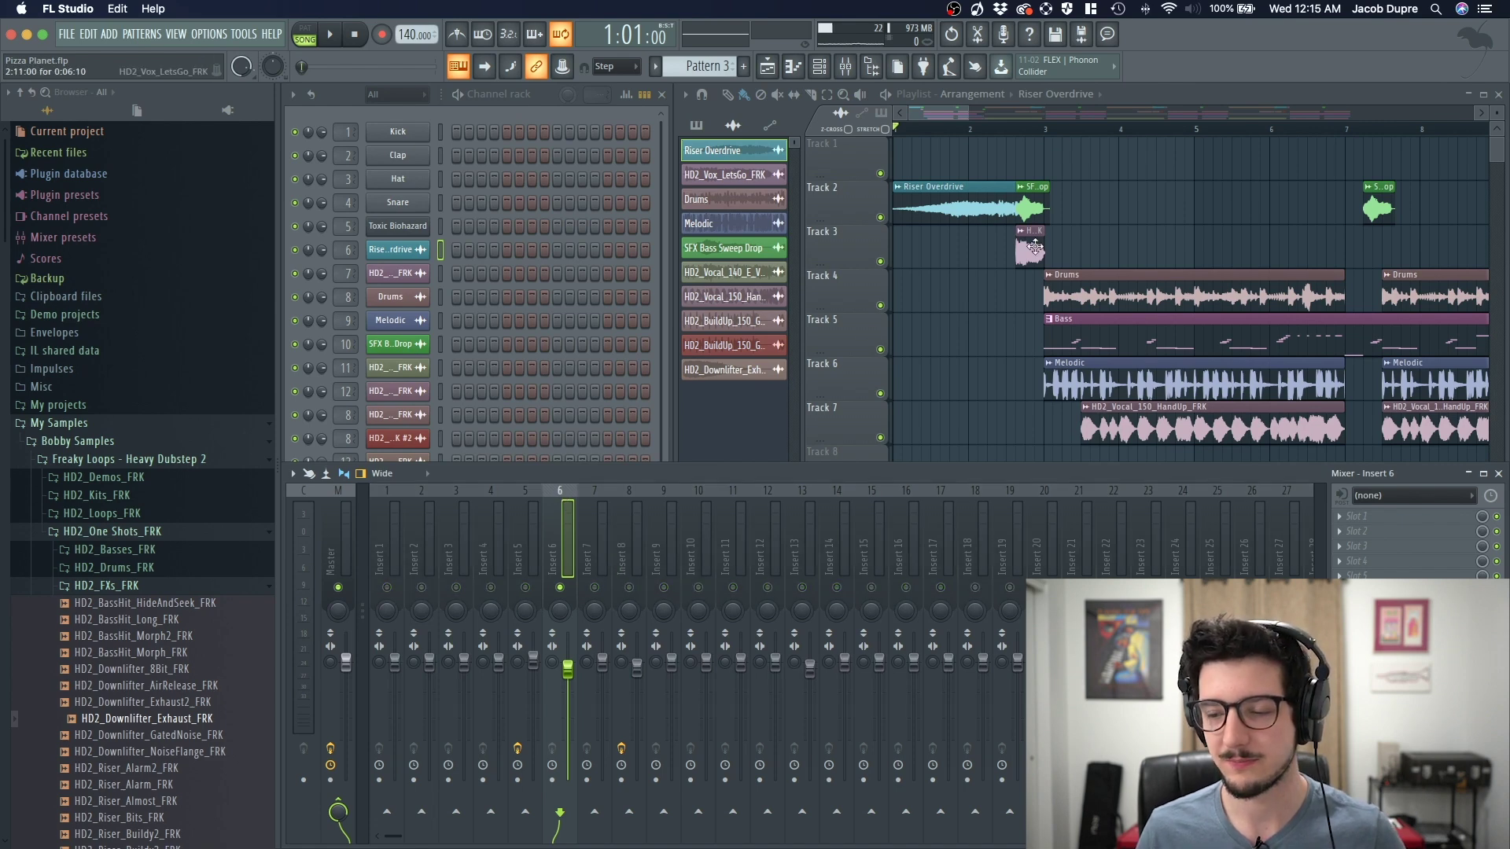
key(space)
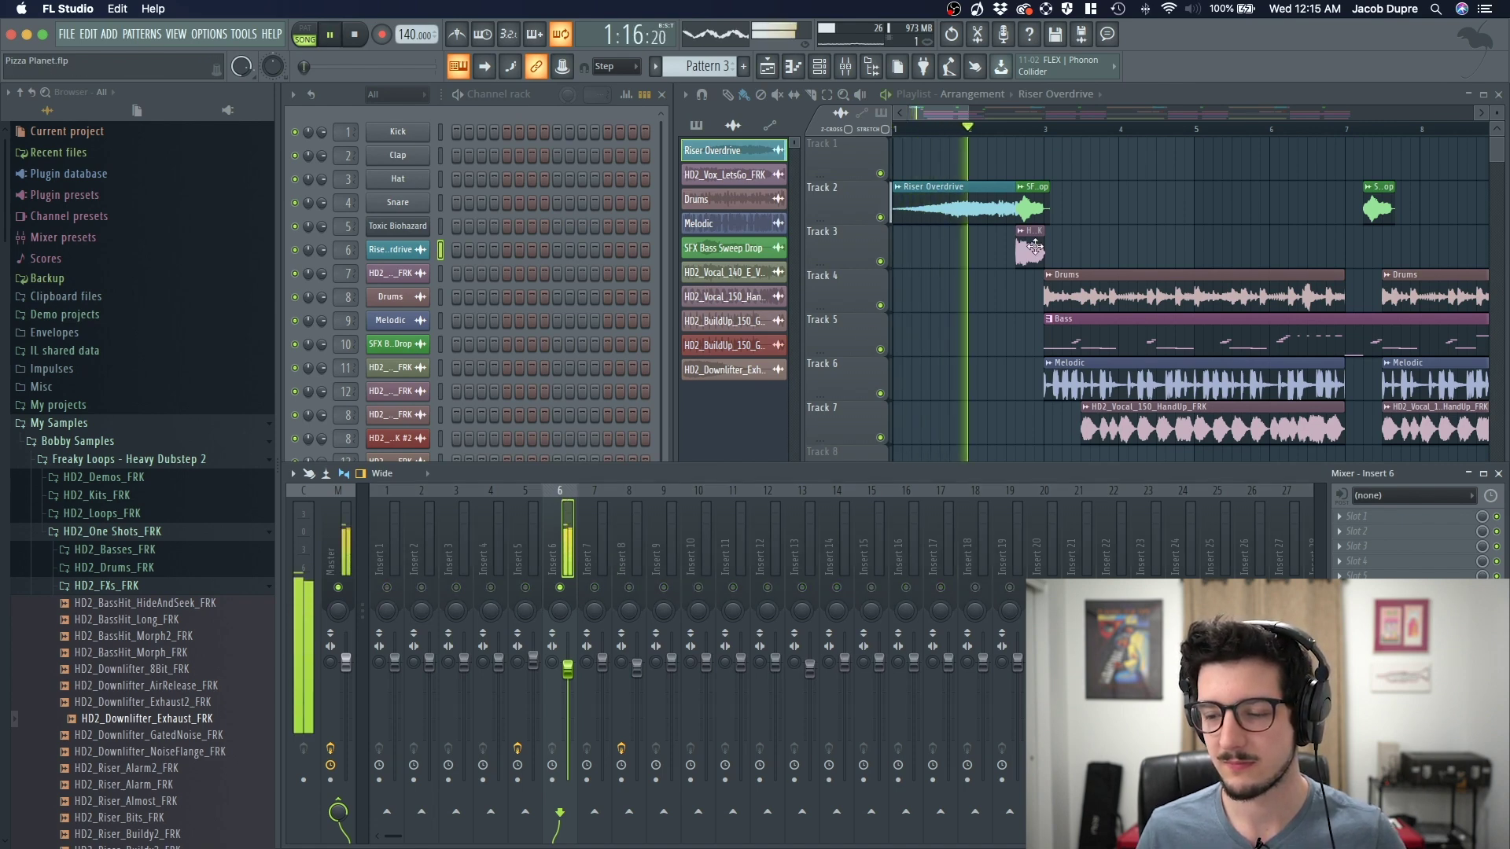
key(space)
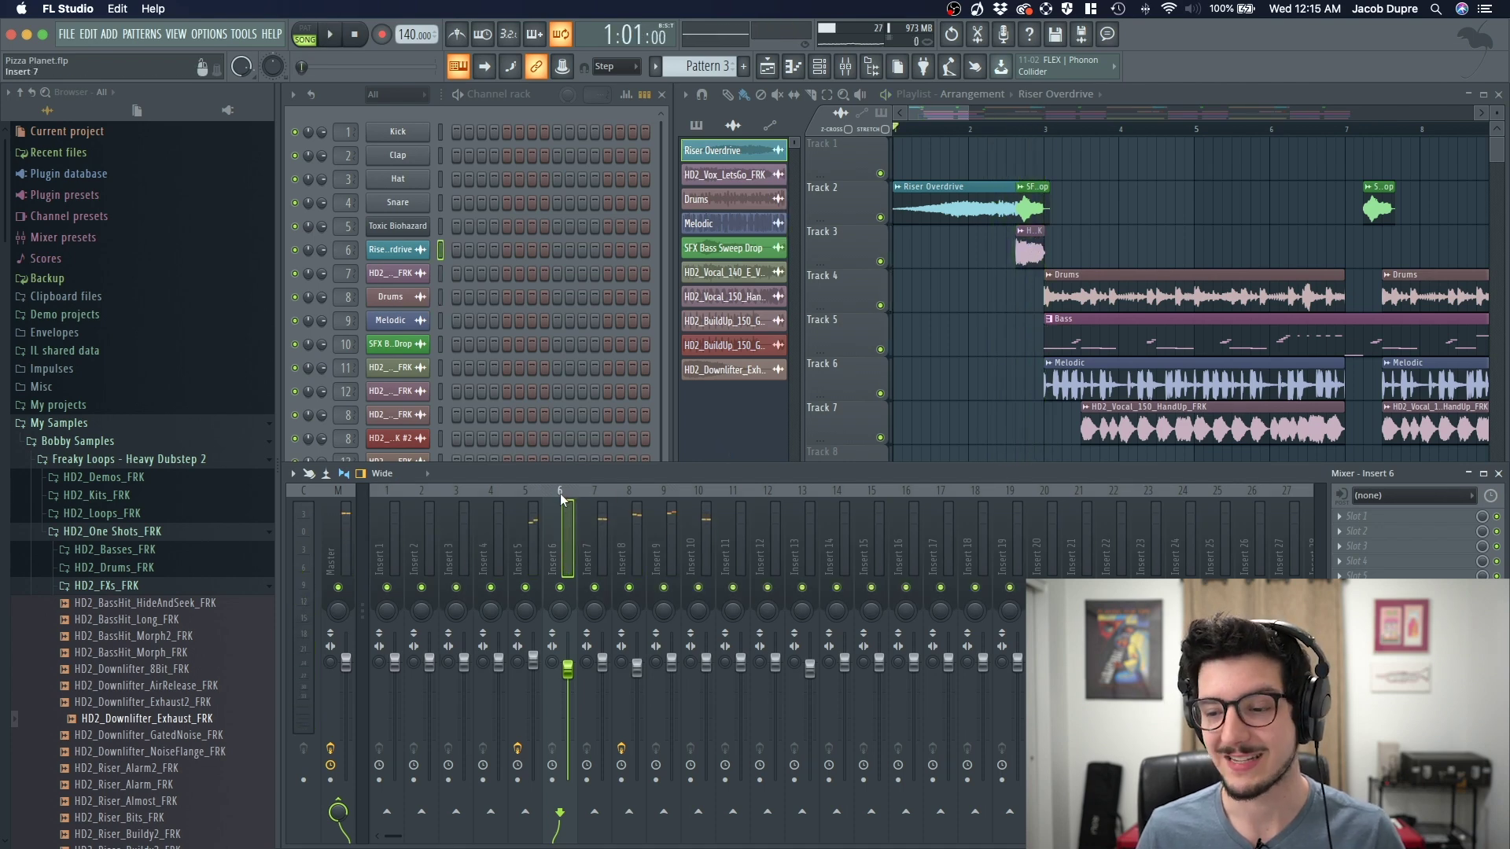
click(601, 489)
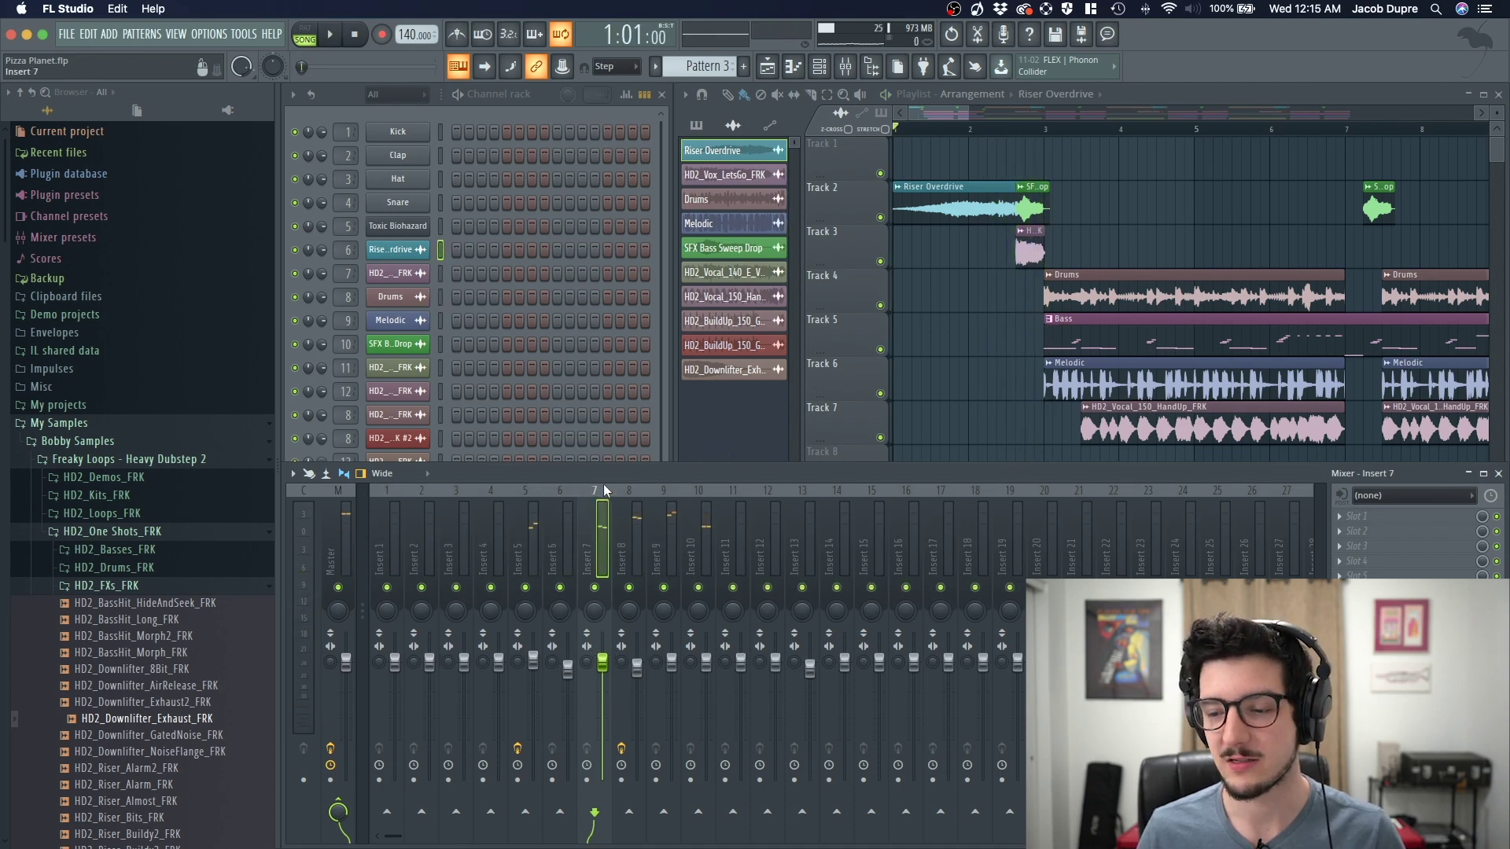
click(564, 490)
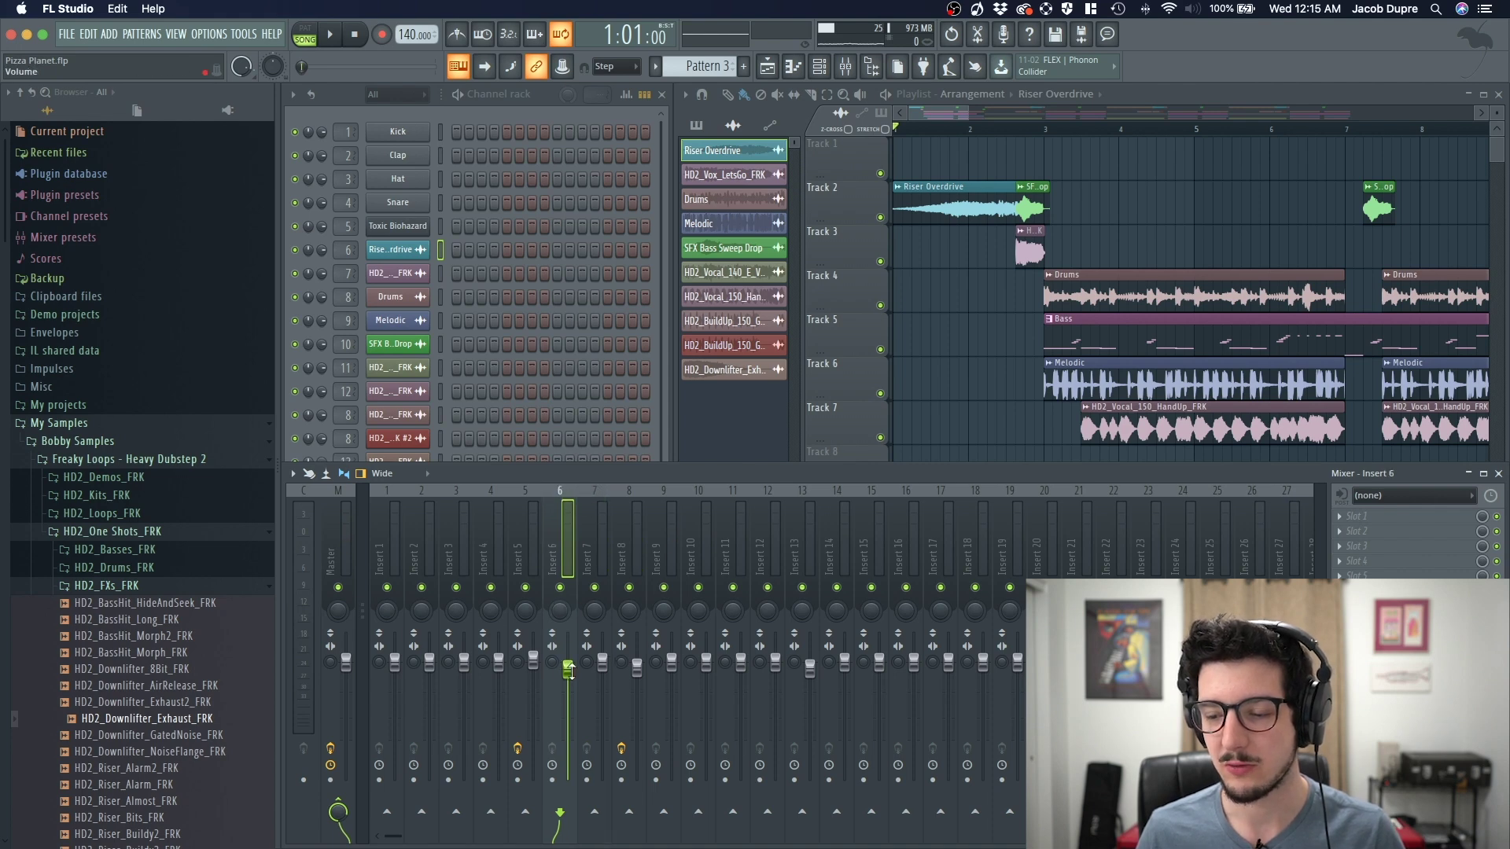
Step: Lower and solo Insert 6, preview it, then create an 'Insert 6 - Volume' automation clip on Track 1
mouse_move(568, 669)
mouse_down()
mouse_move(568, 751)
mouse_move(567, 668)
mouse_up()
right_click(560, 588)
key(space)
key(space)
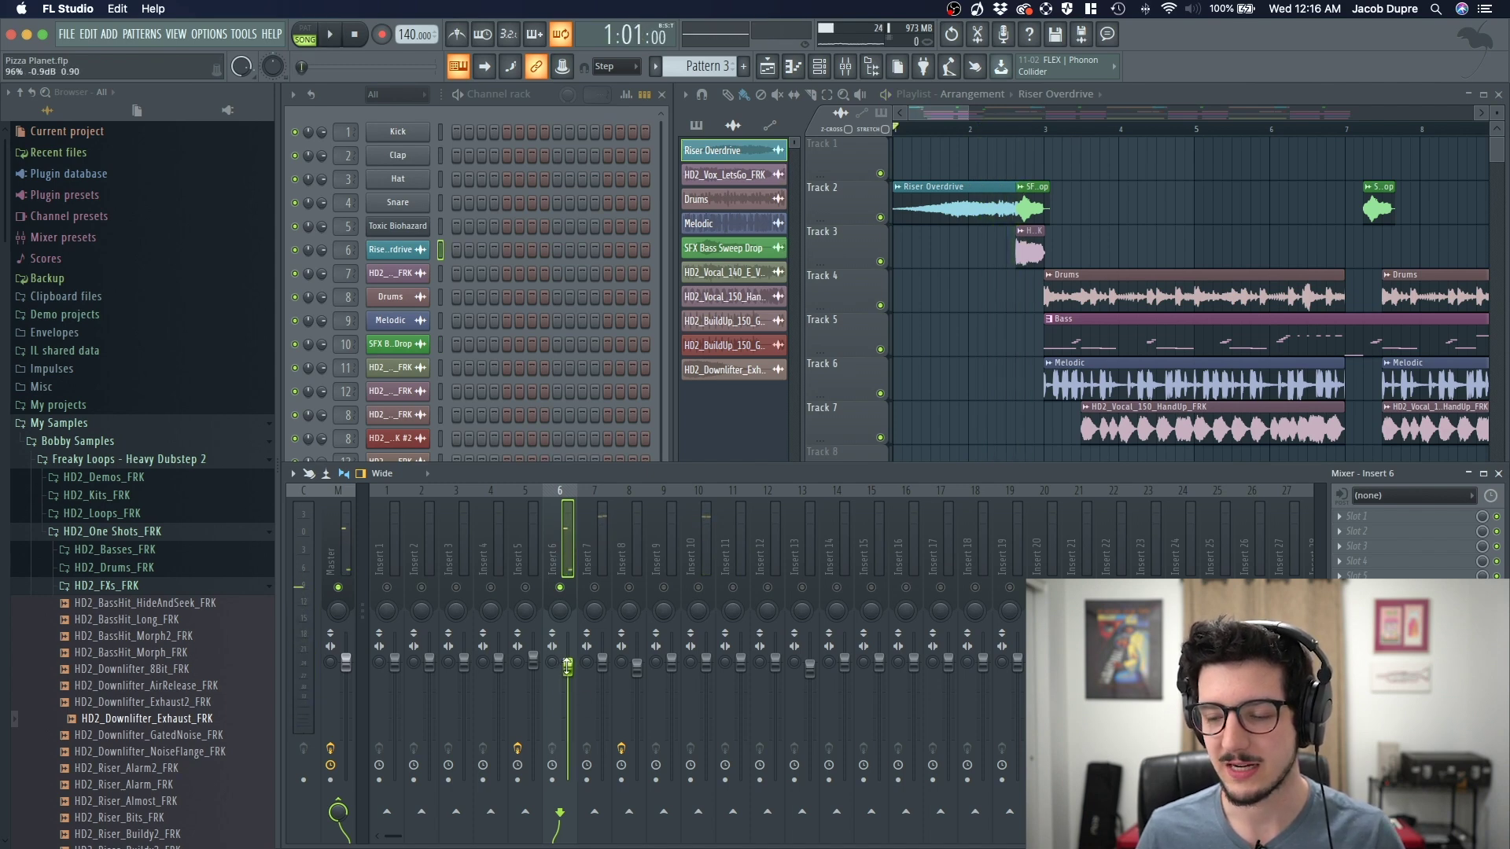
right_click(567, 667)
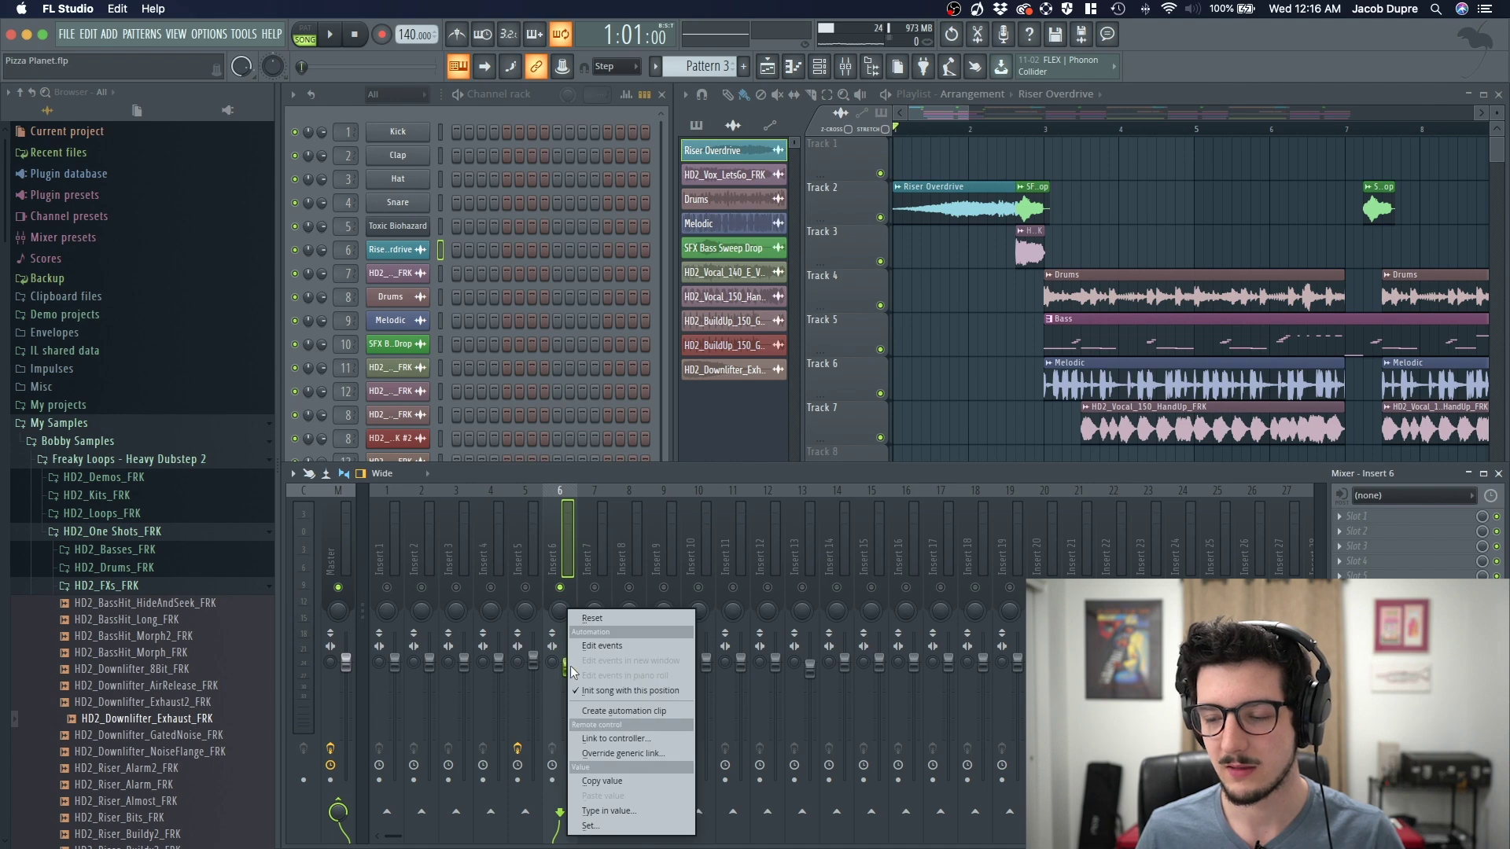
click(610, 712)
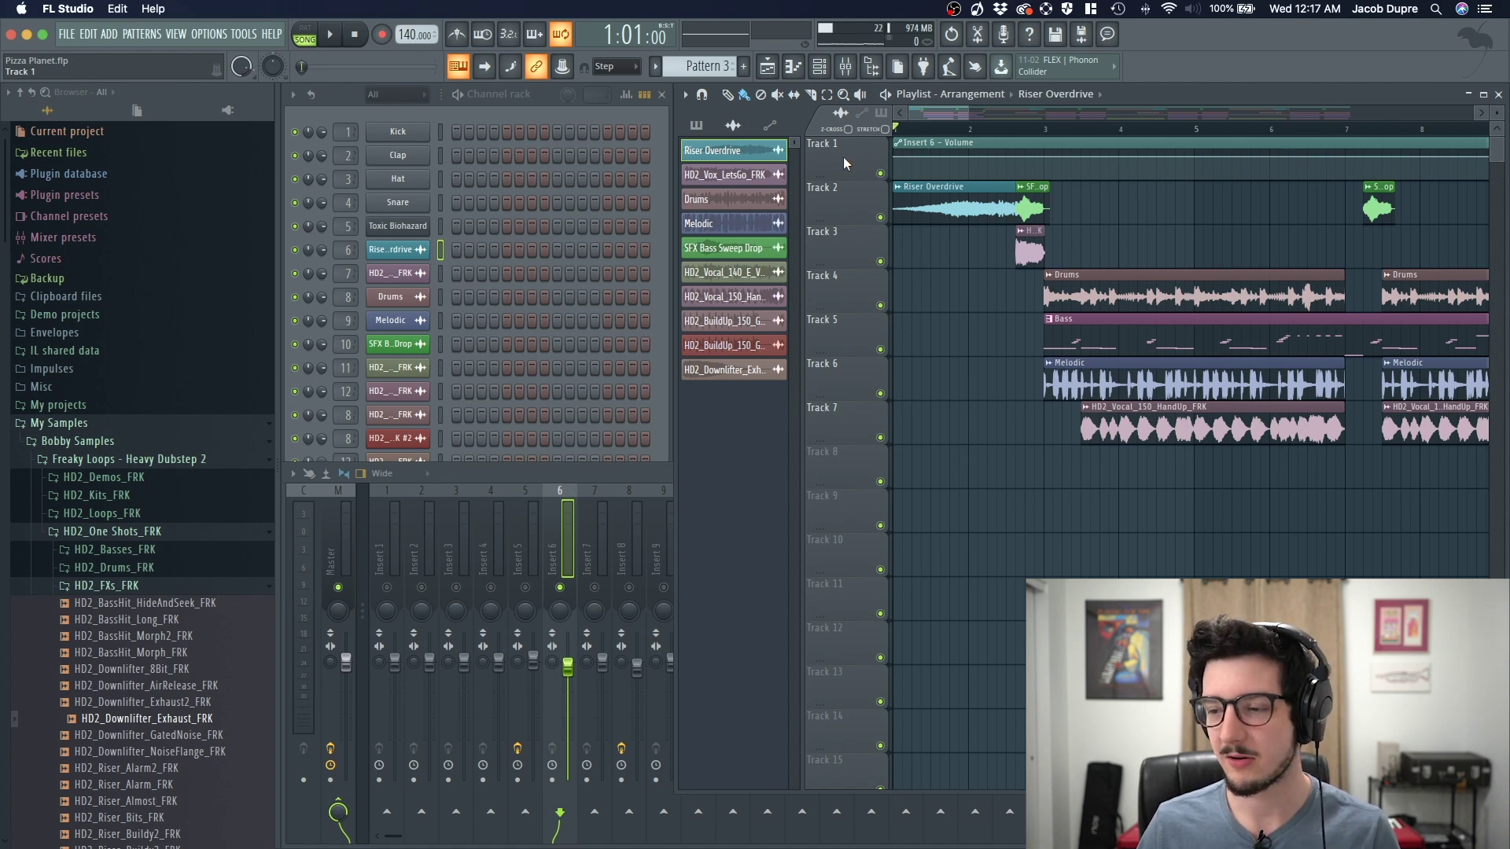
Step: Move the automation track down to Track 2 and back up to Track 1
right_click(844, 161)
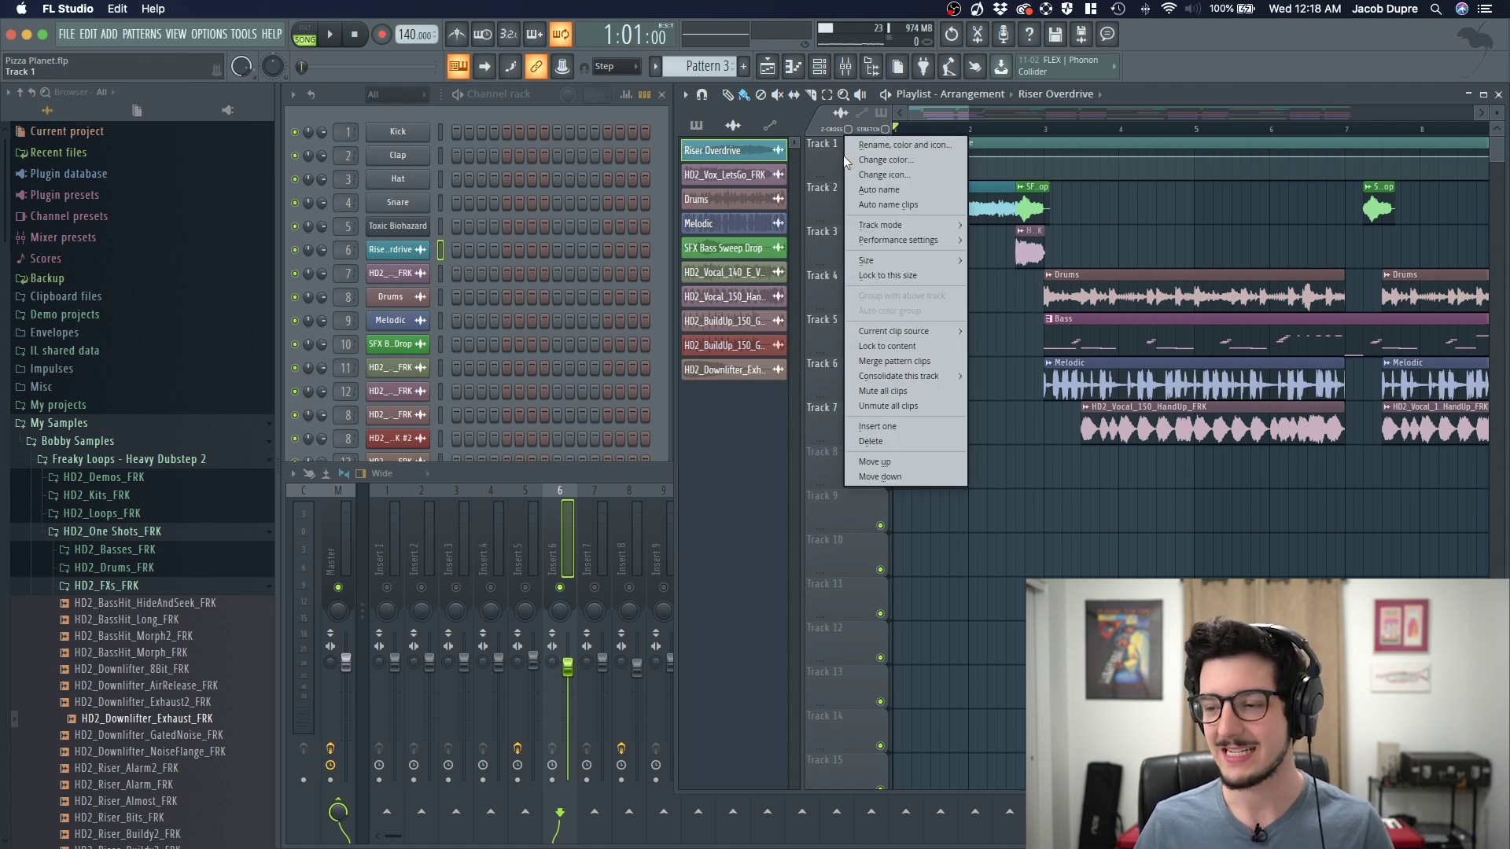
key(Up)
key(Return)
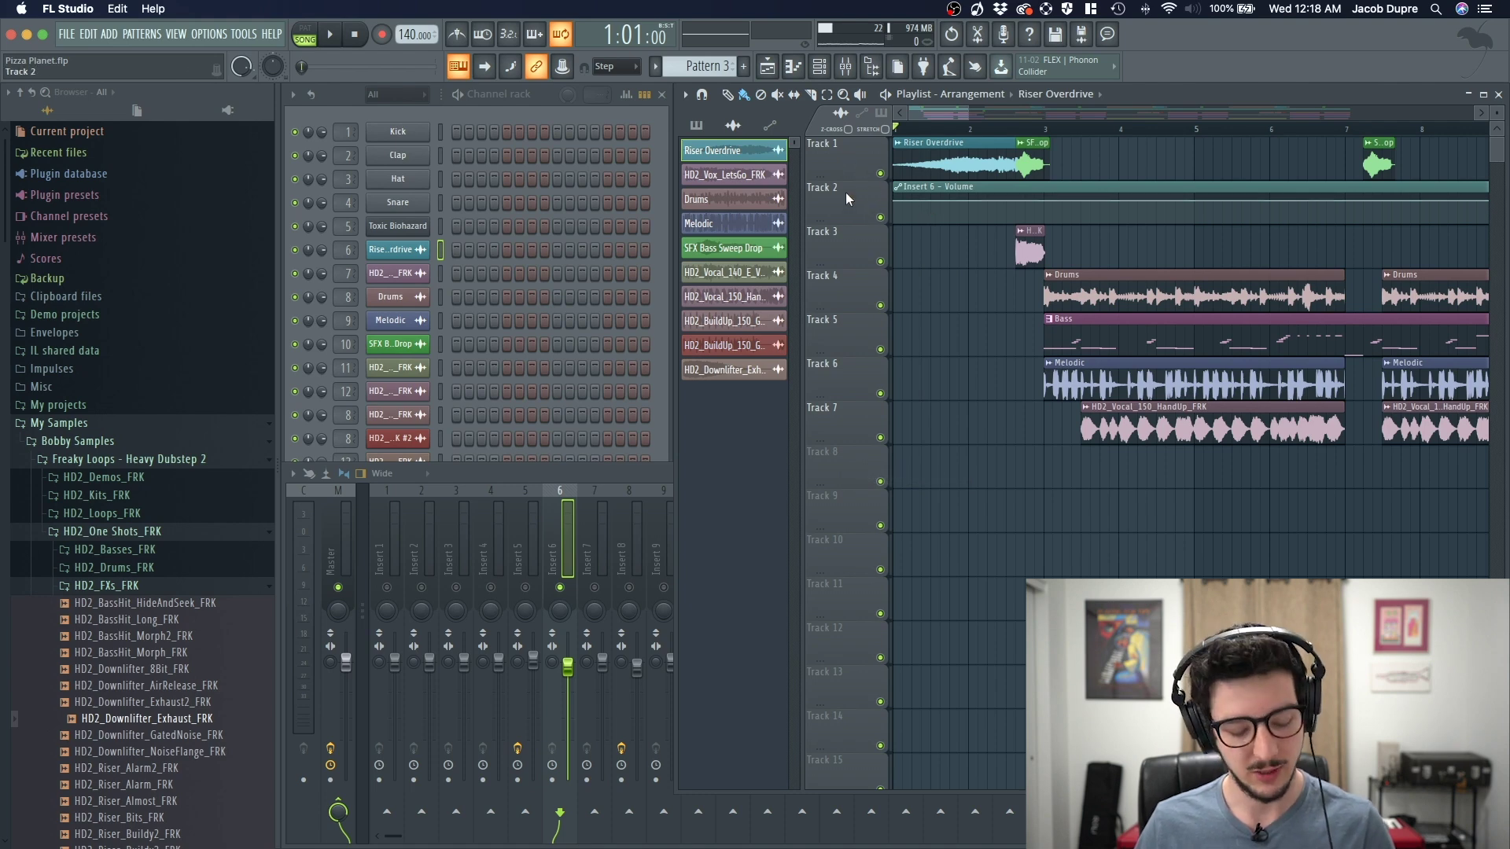
right_click(846, 191)
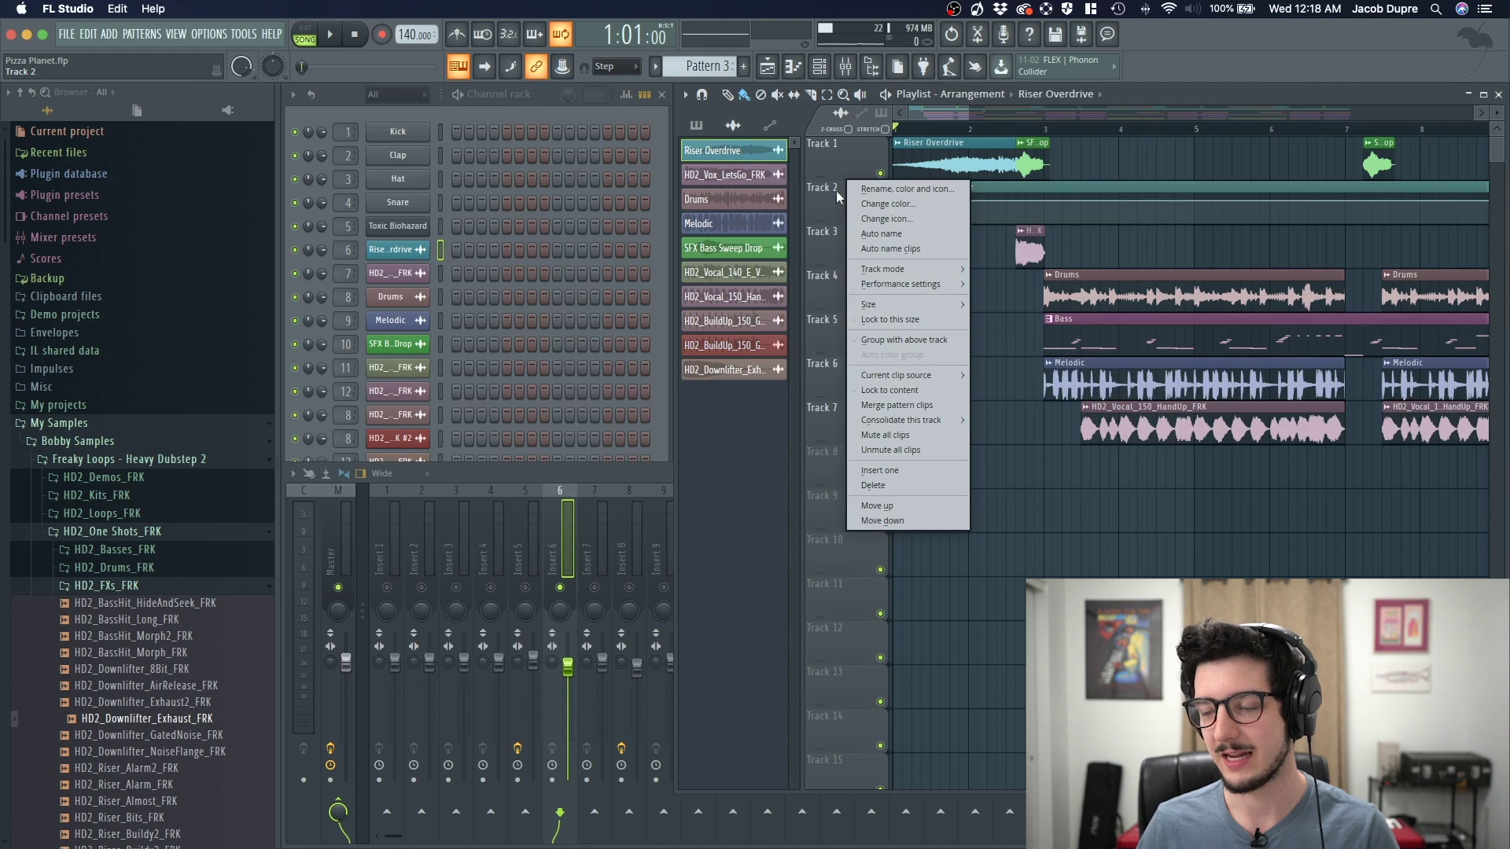
key(Up)
key(Up)
key(Return)
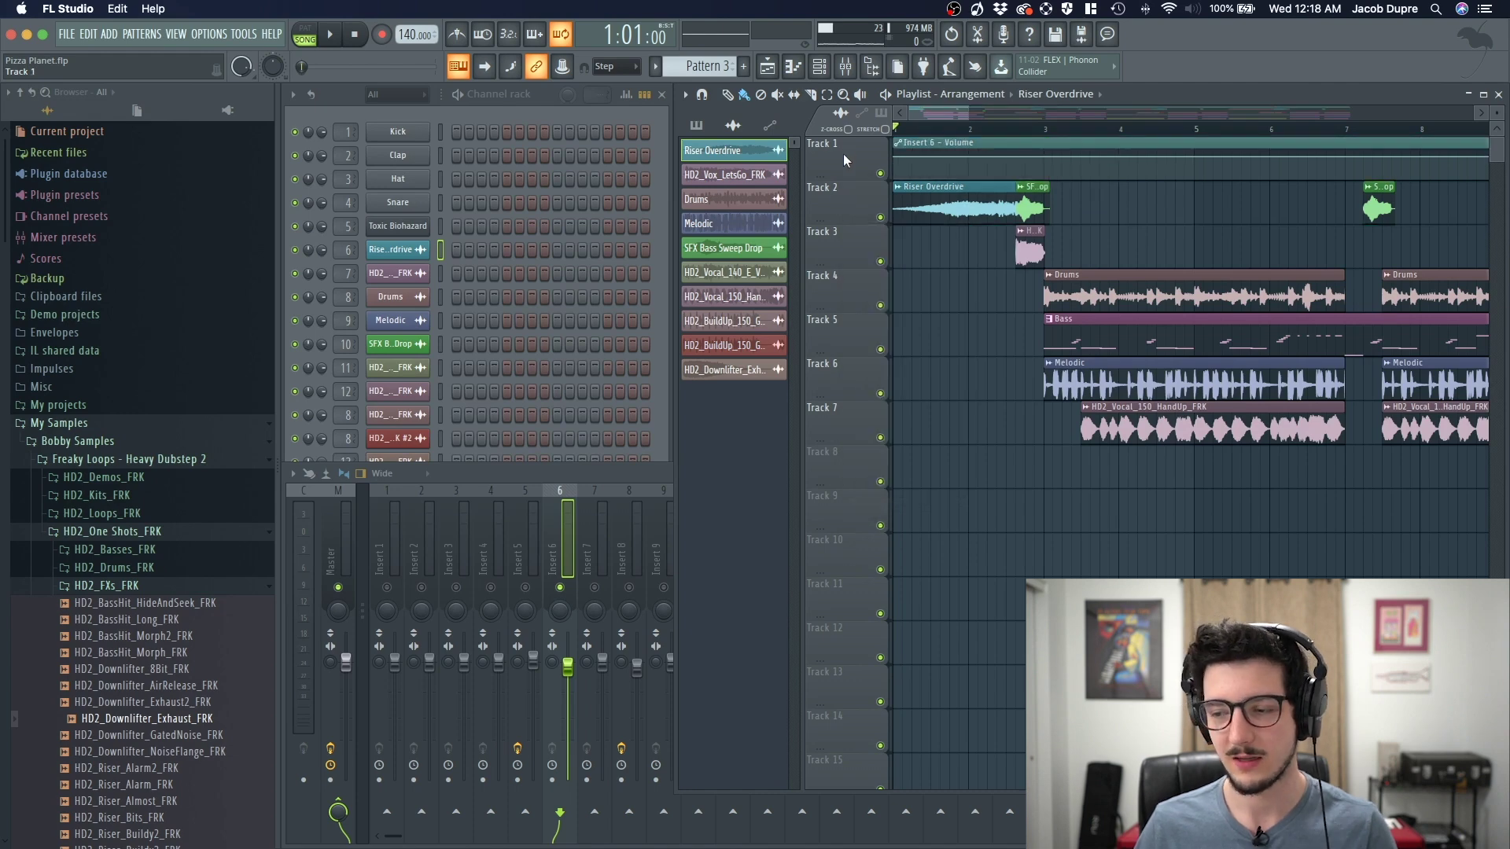
Step: Place Insert 6 - Volume on Track 2 and group it with the Riser Overdrive track above
right_click(843, 153)
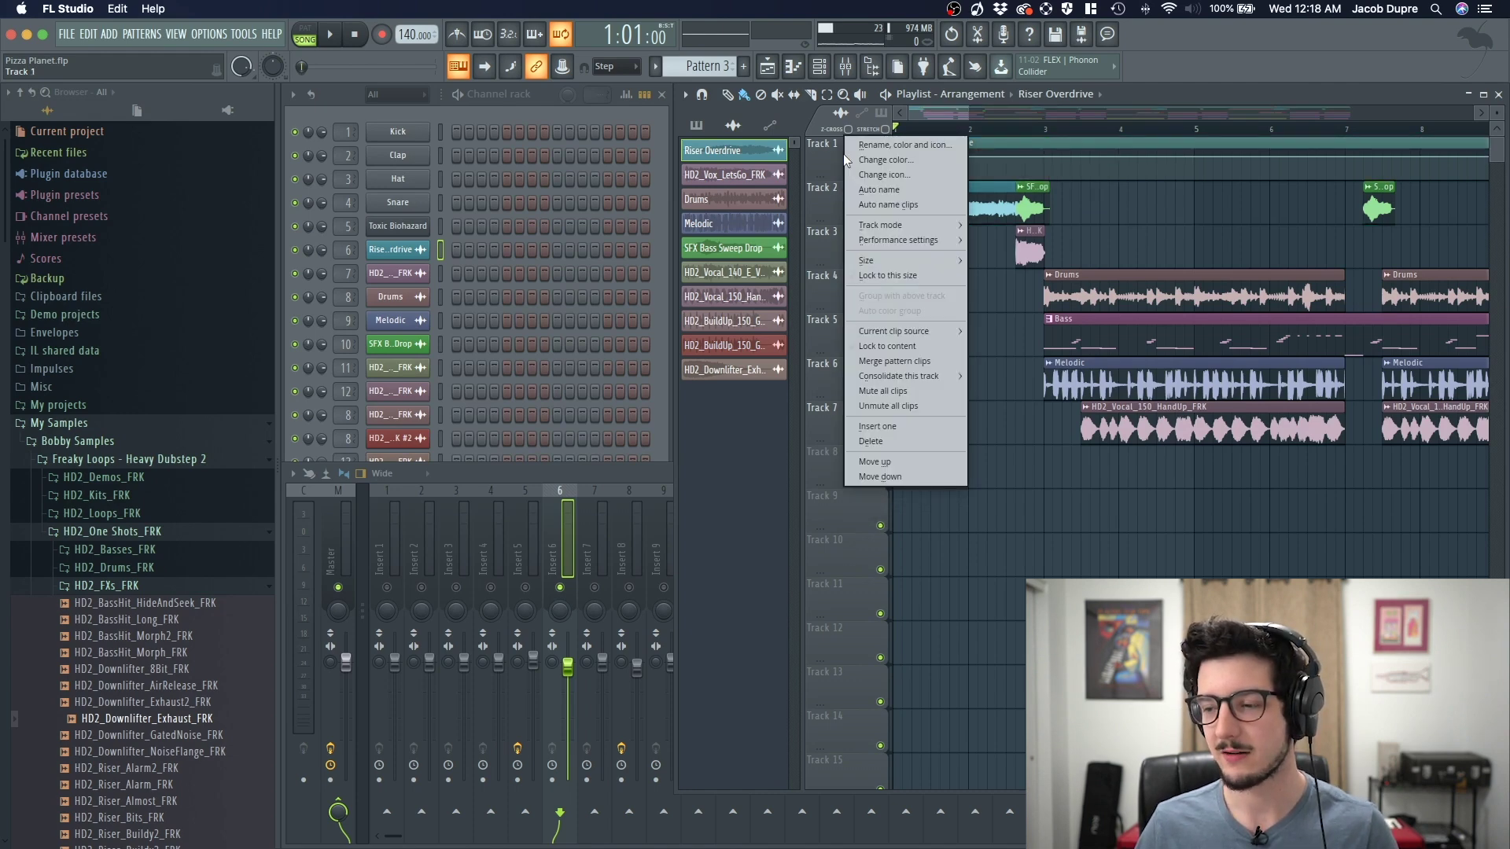
key(Up)
key(Return)
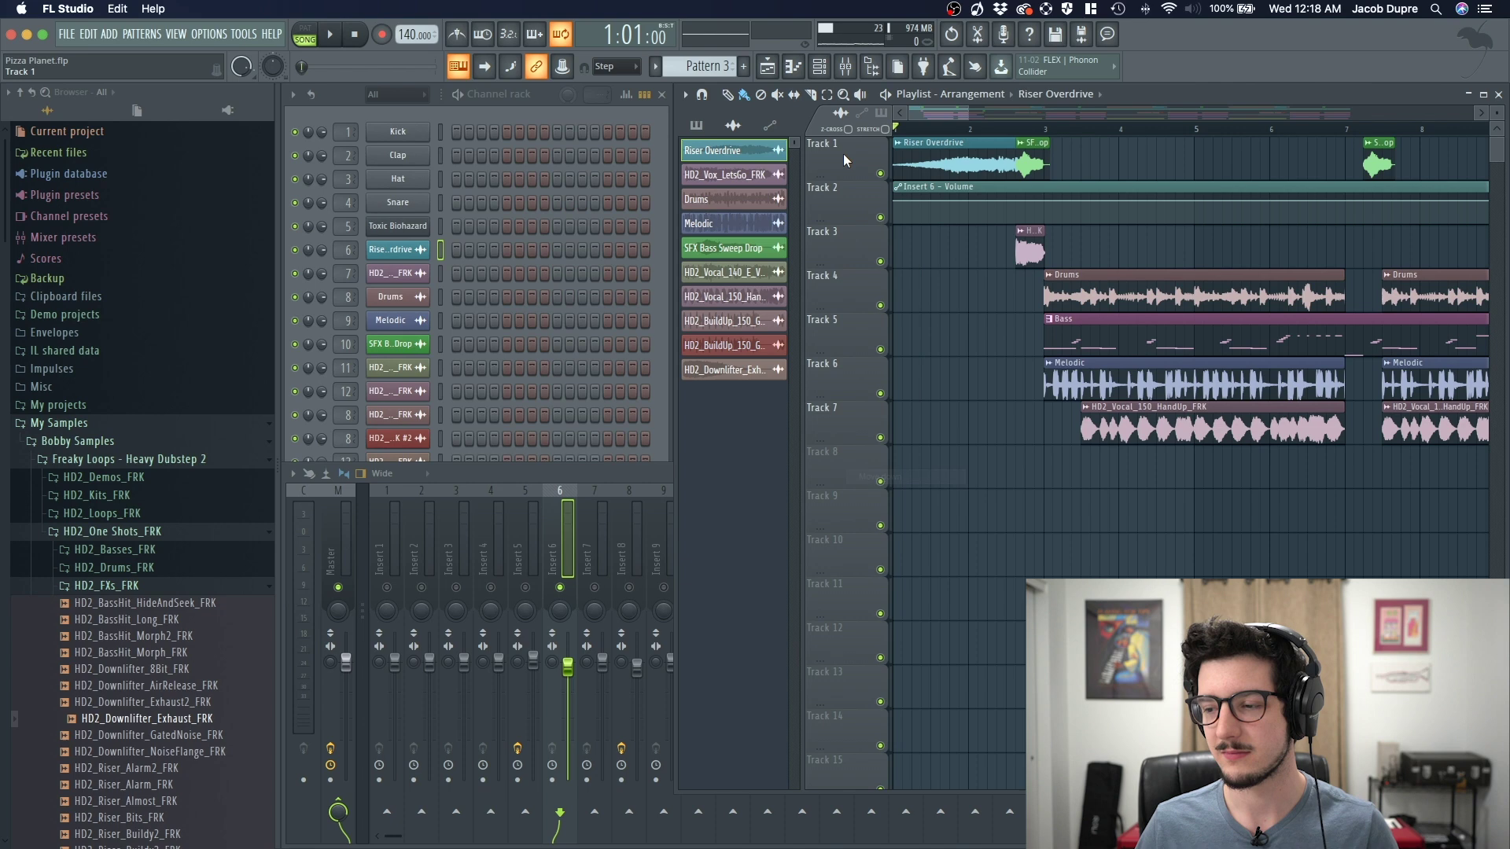
right_click(849, 200)
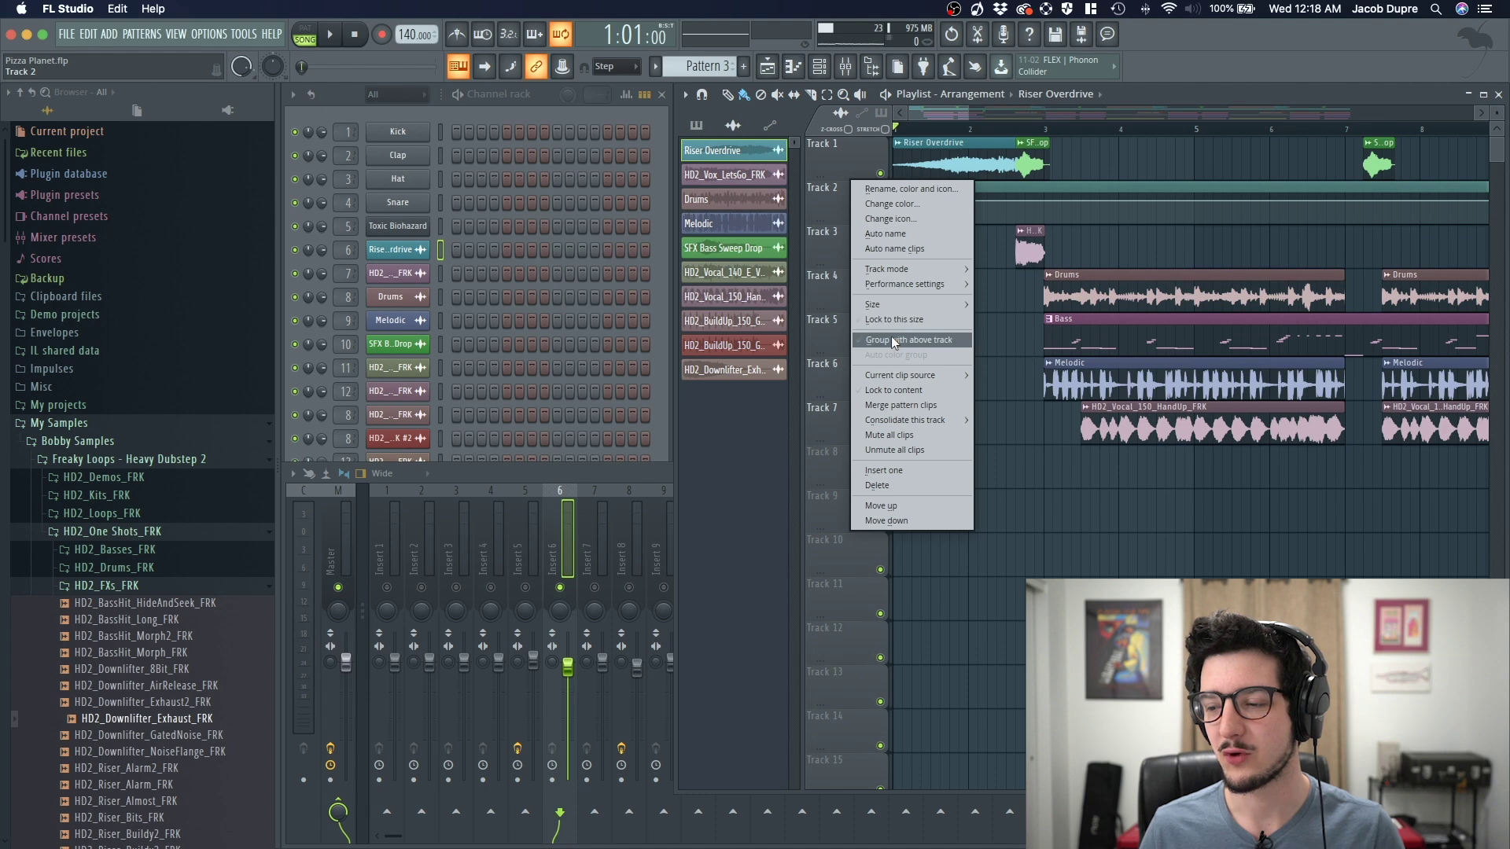
click(937, 339)
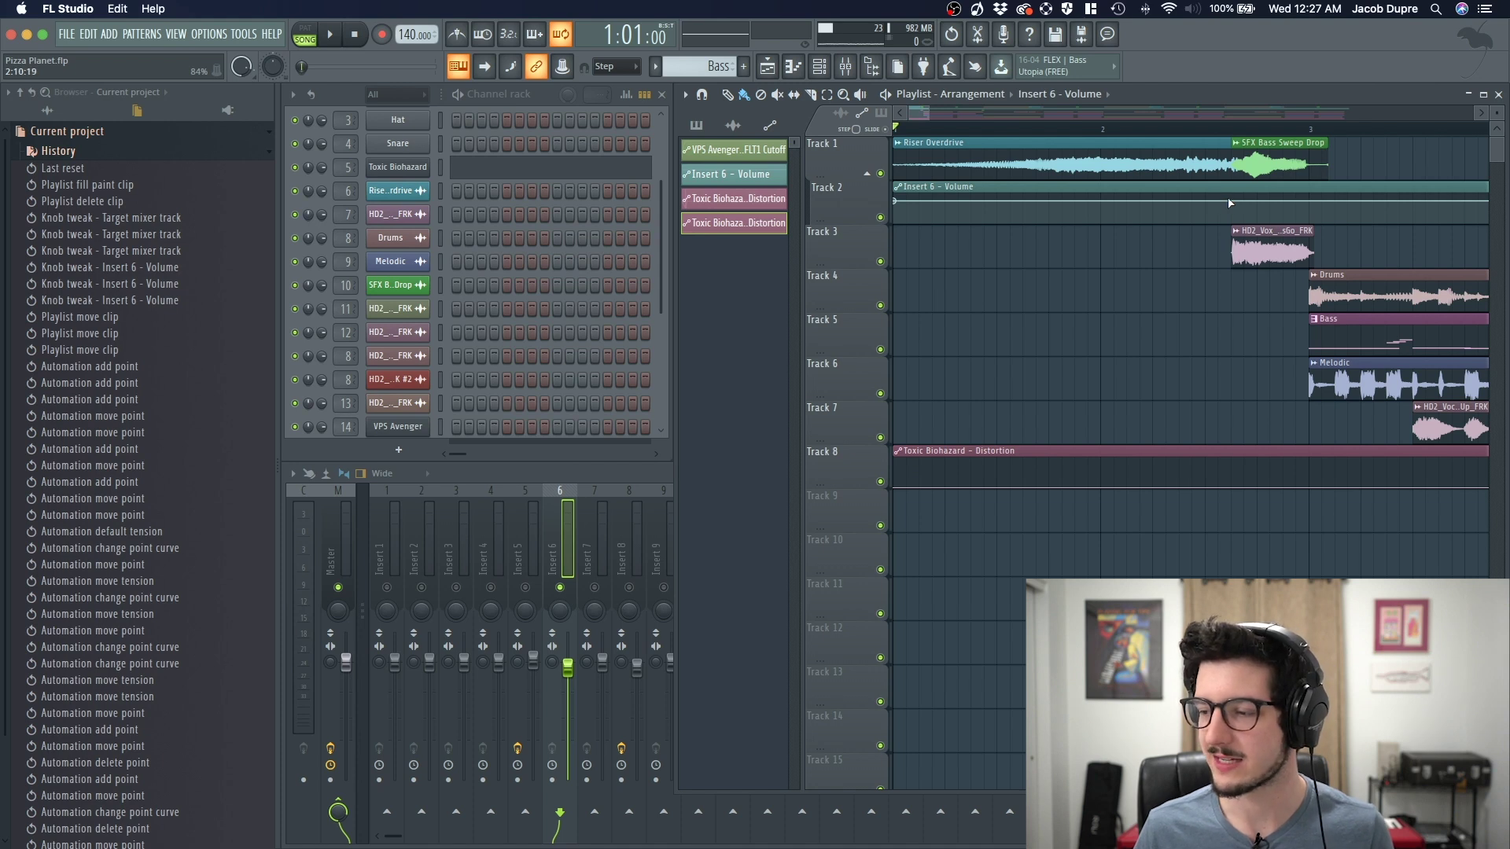
Step: Add, move and delete trial points on the Insert 6 Volume line, undoing the last deletion
right_click(1210, 203)
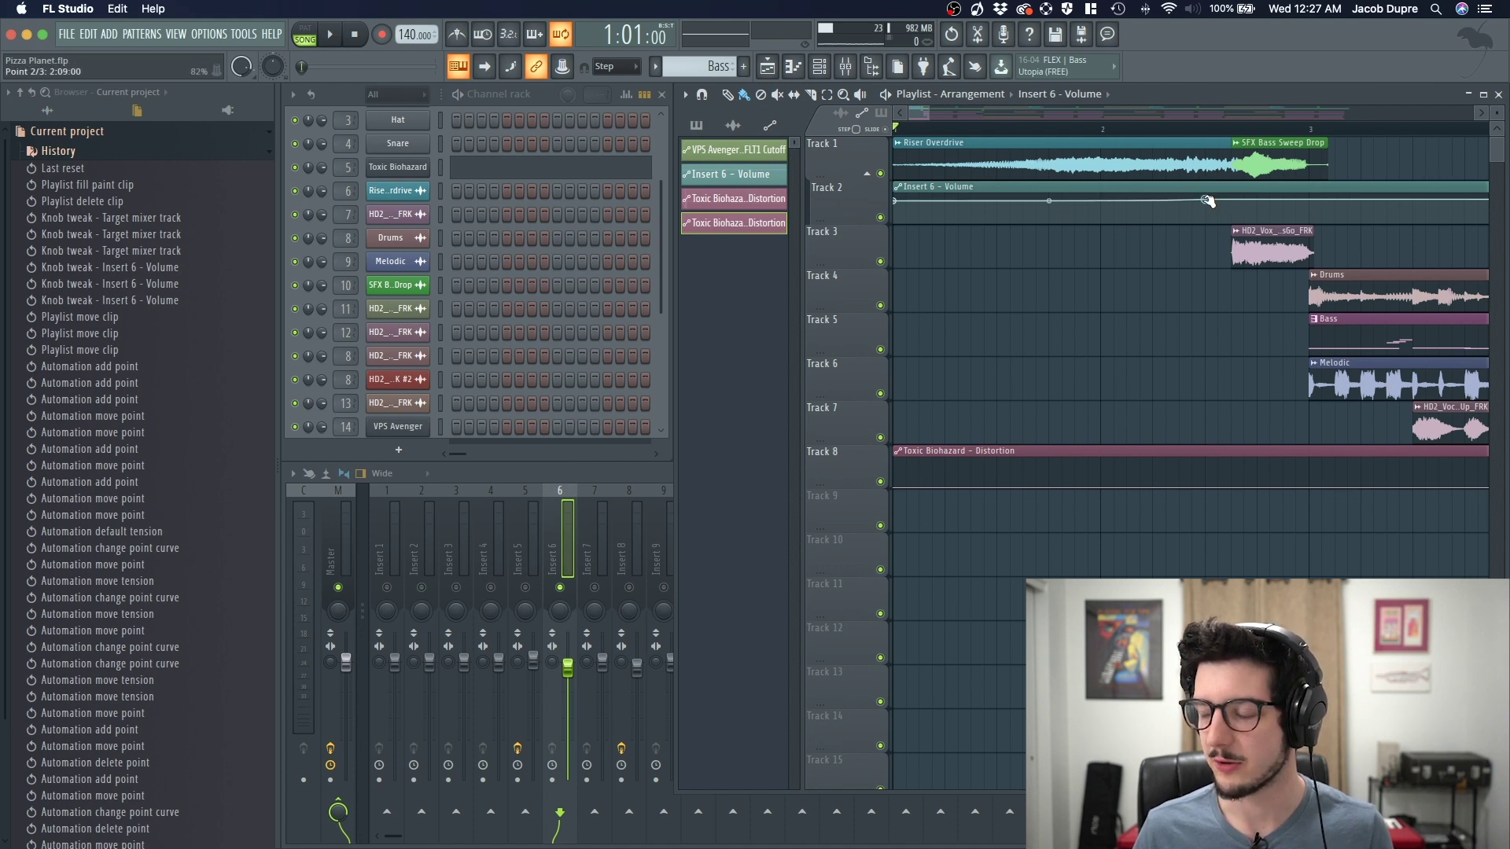
drag(1208, 204, 1208, 202)
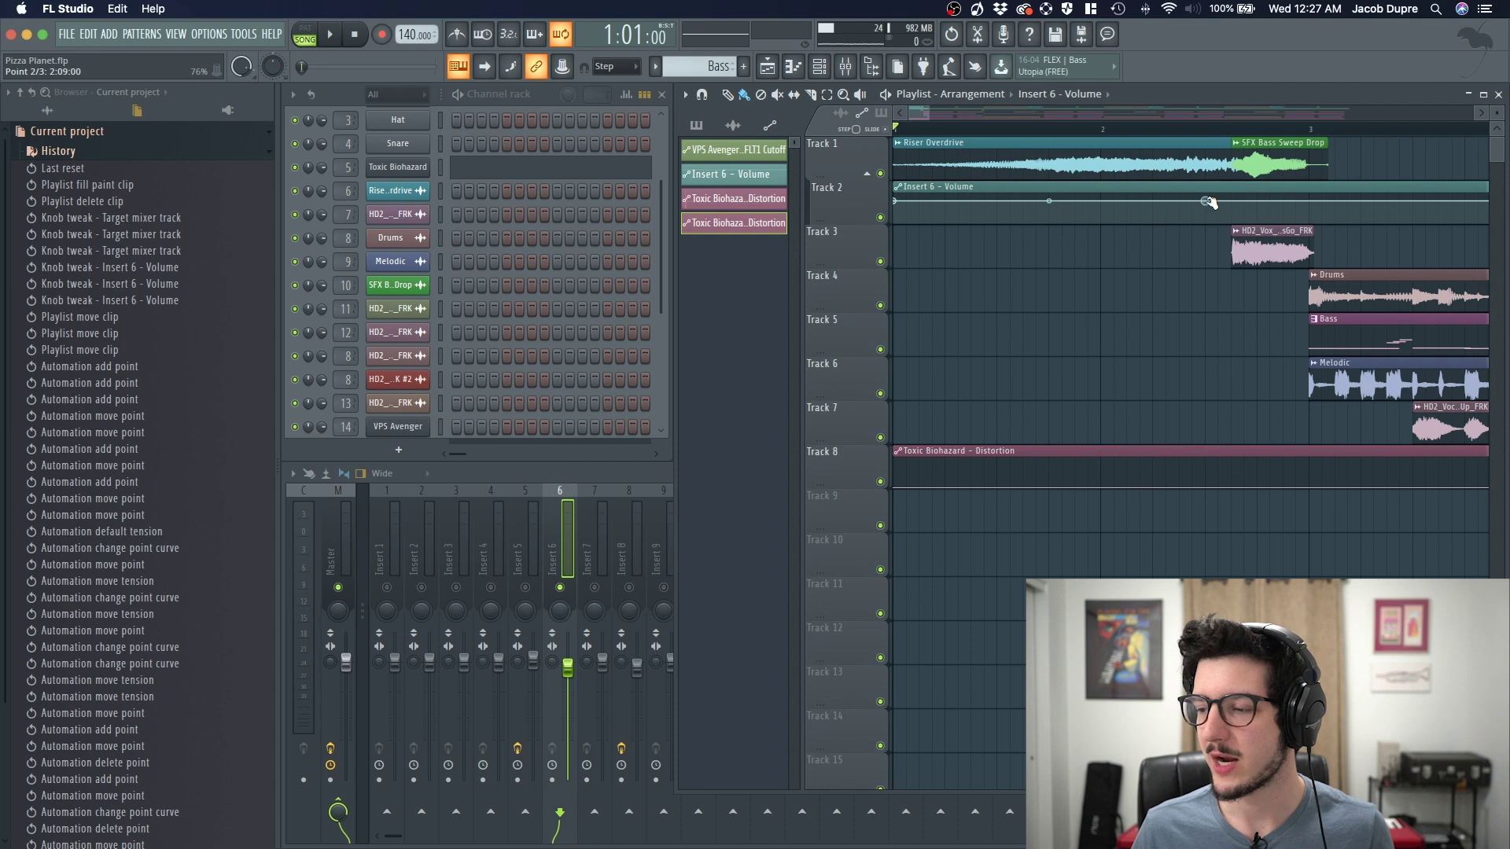
right_click(1210, 203)
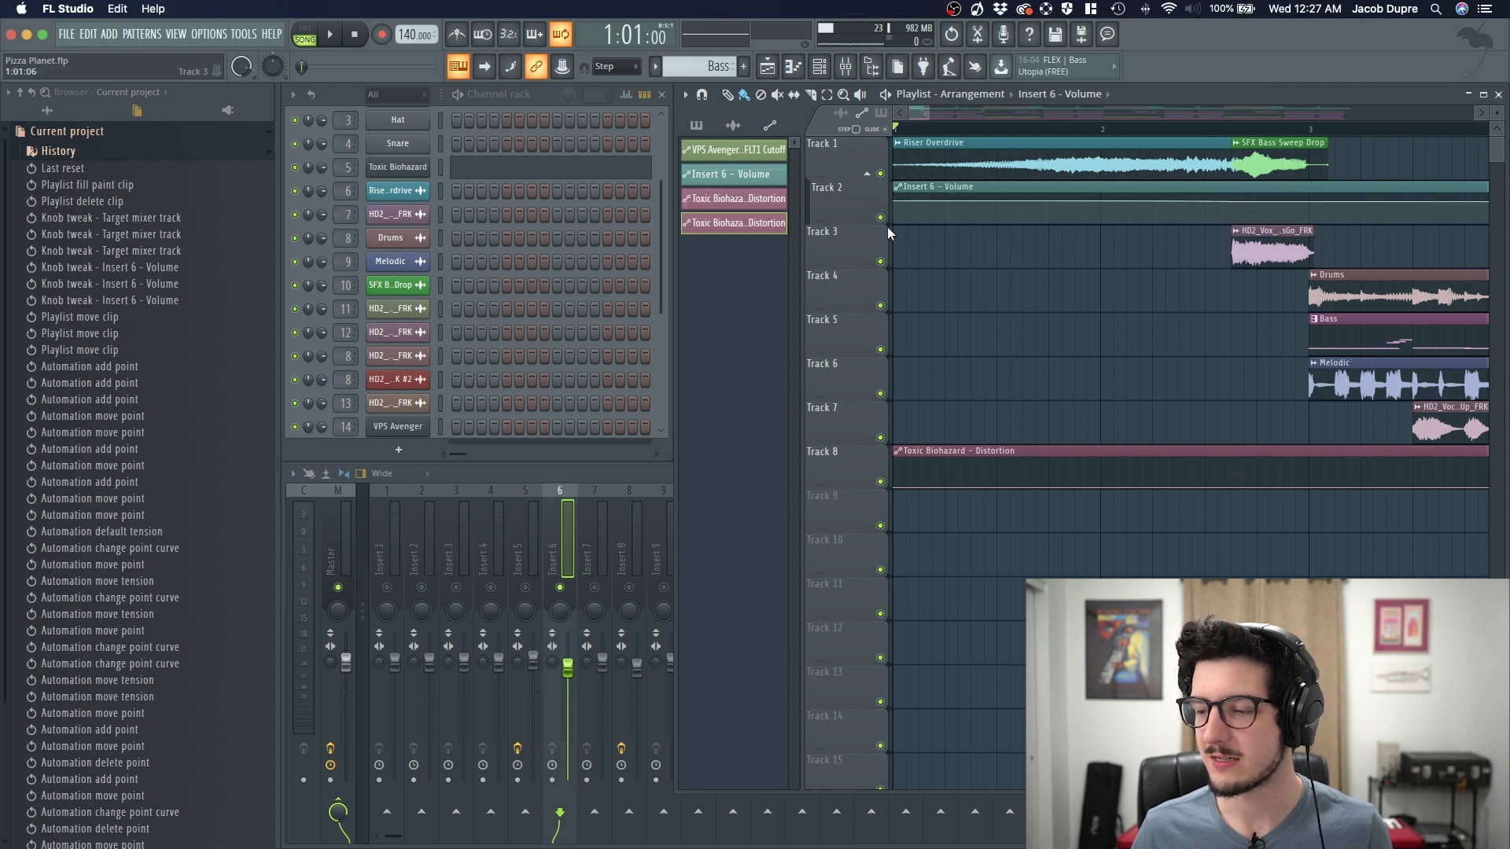
right_click(1209, 202)
drag(1210, 203, 1233, 202)
right_click(1233, 202)
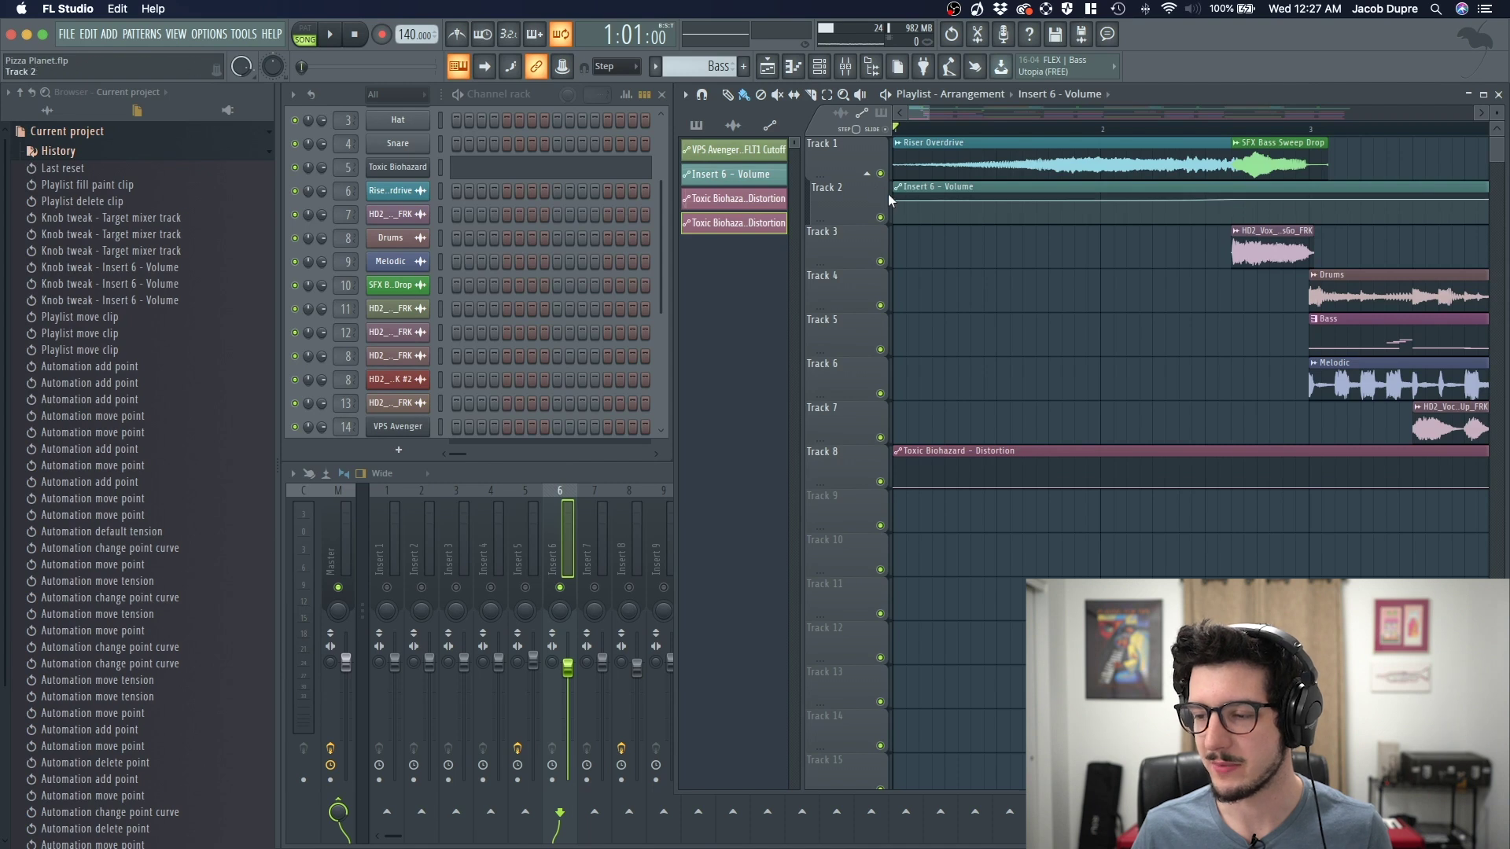
key(ctrl+z)
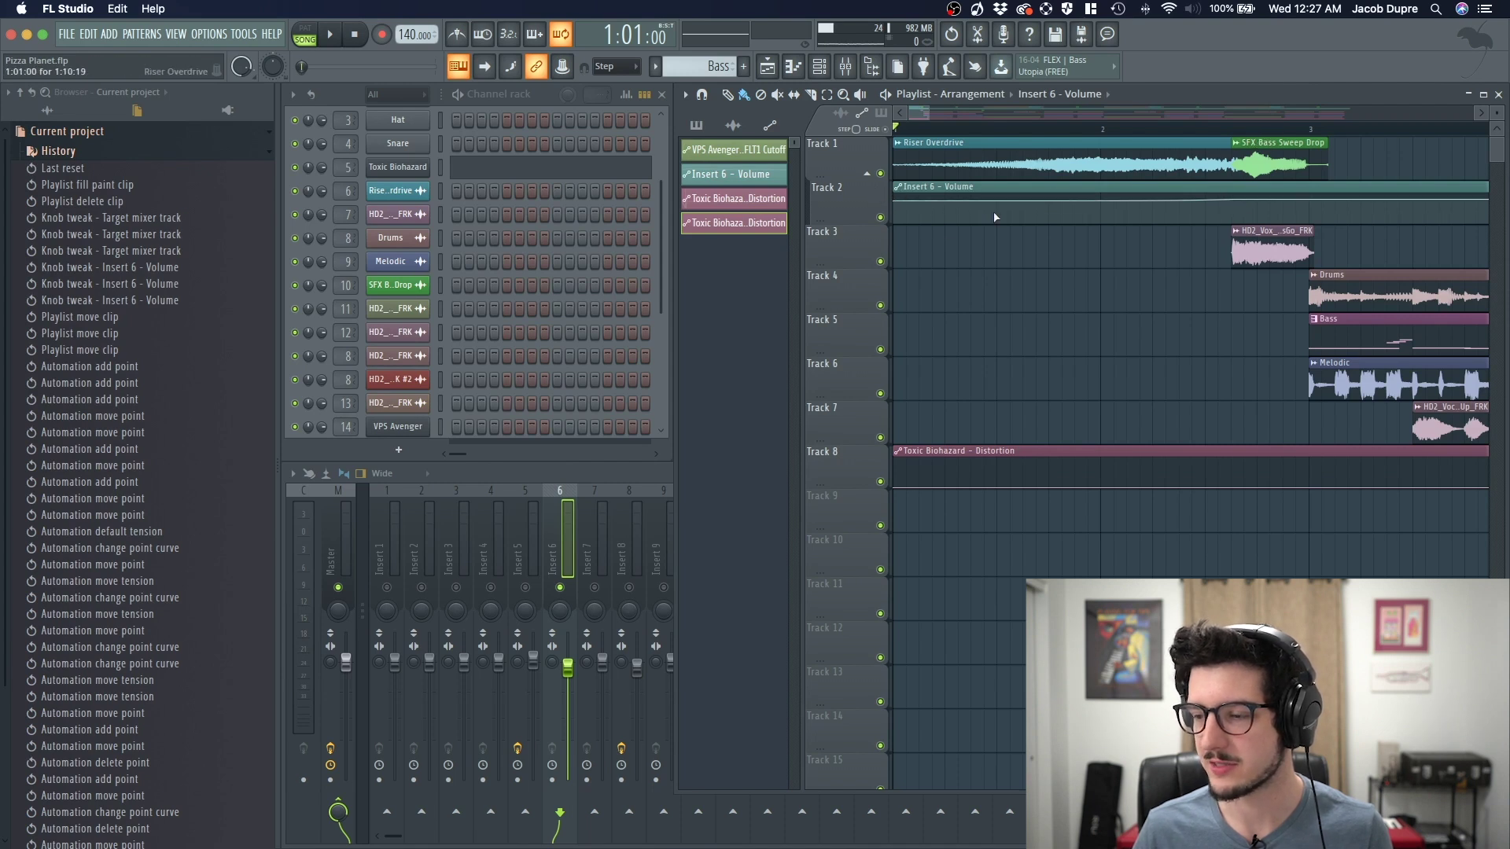
Step: Pull the first volume point to 0% and ease the first ramp's tension to a gentle rise
drag(897, 202, 887, 241)
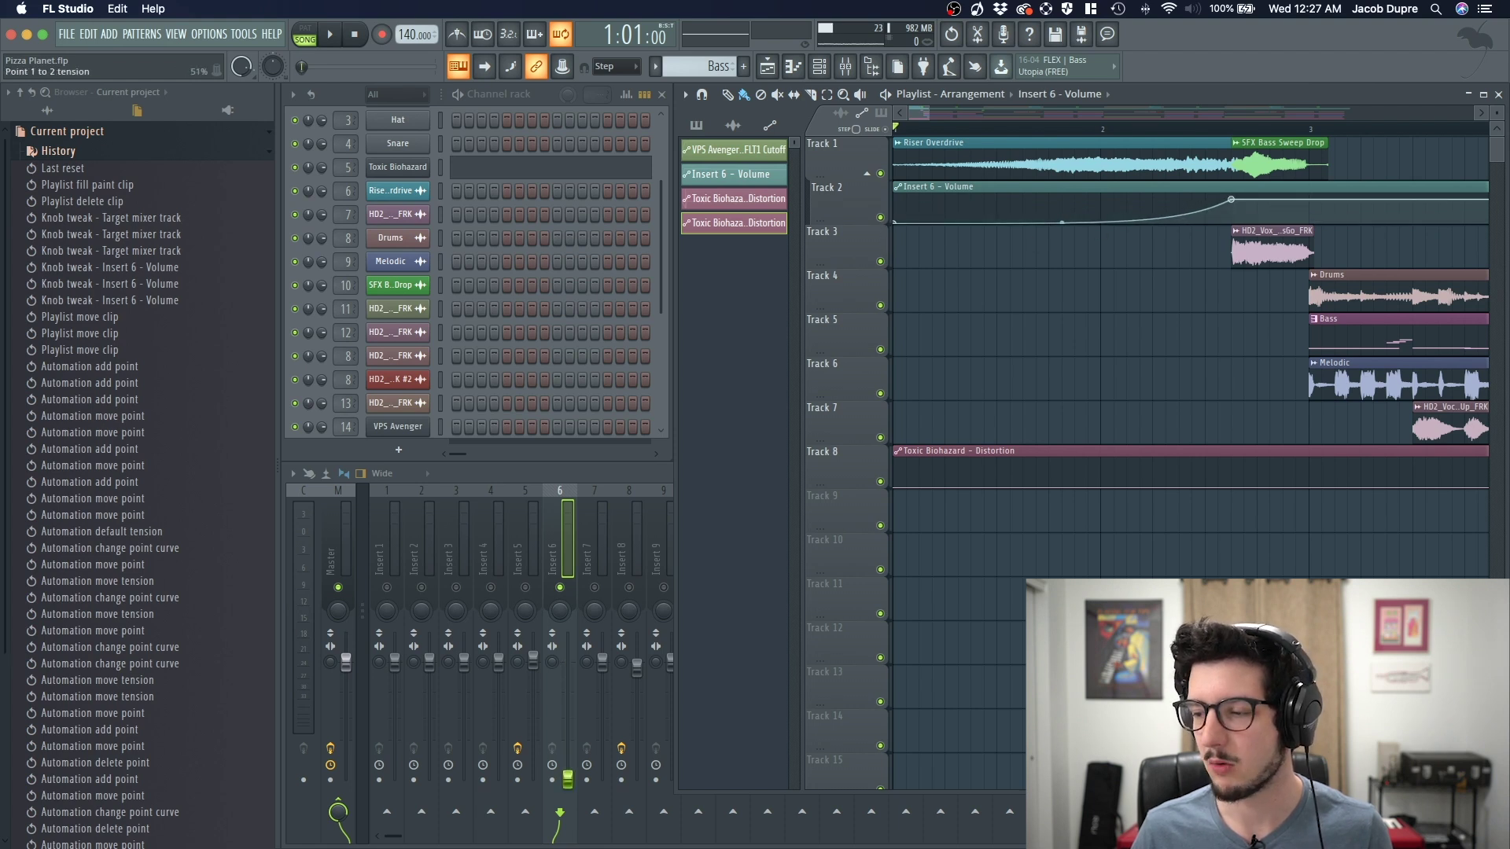
drag(1062, 223, 1061, 212)
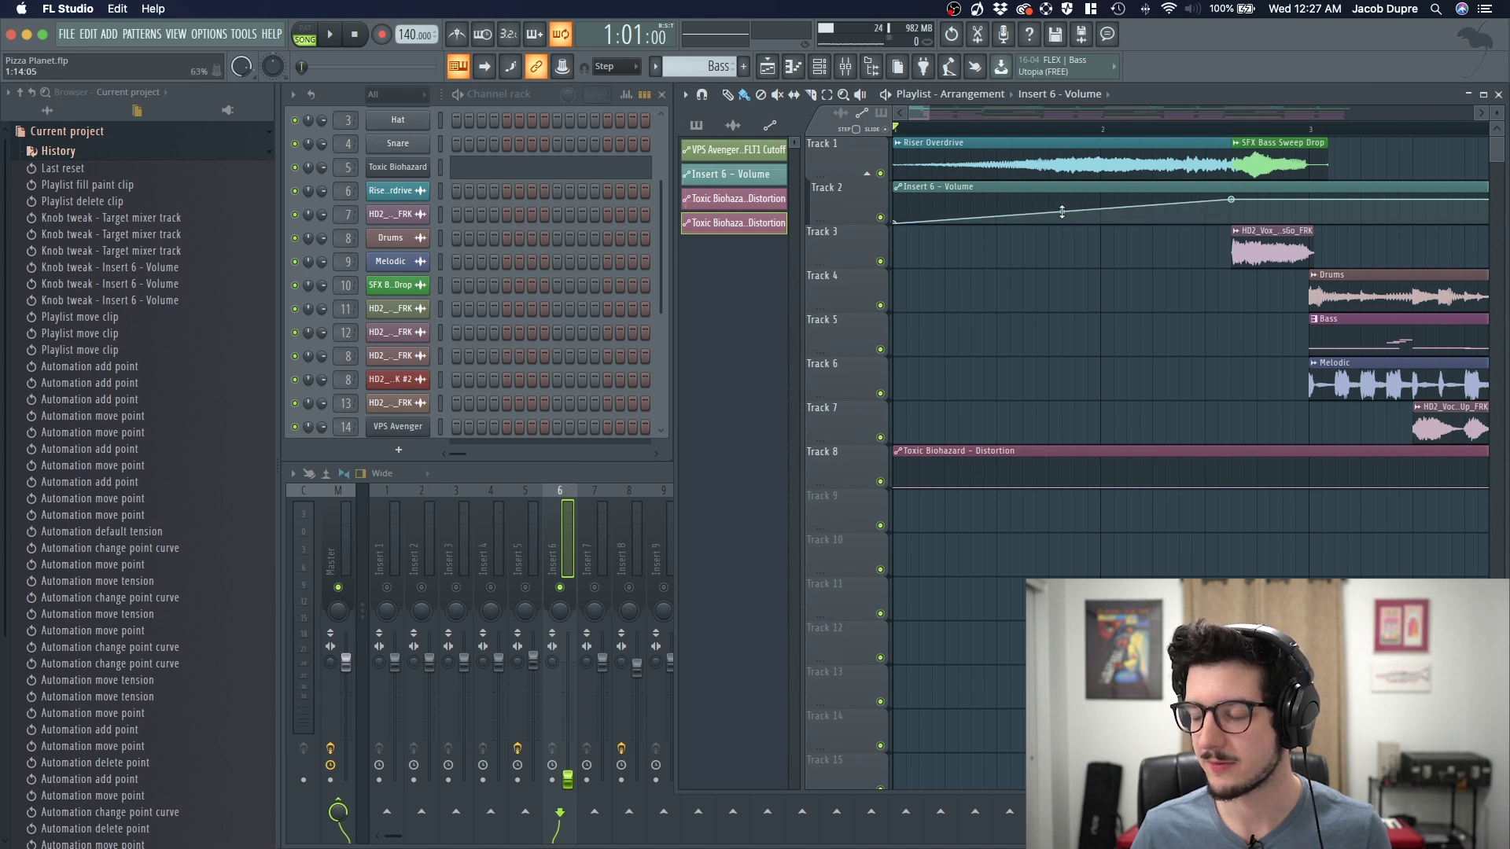
drag(1066, 212, 1066, 200)
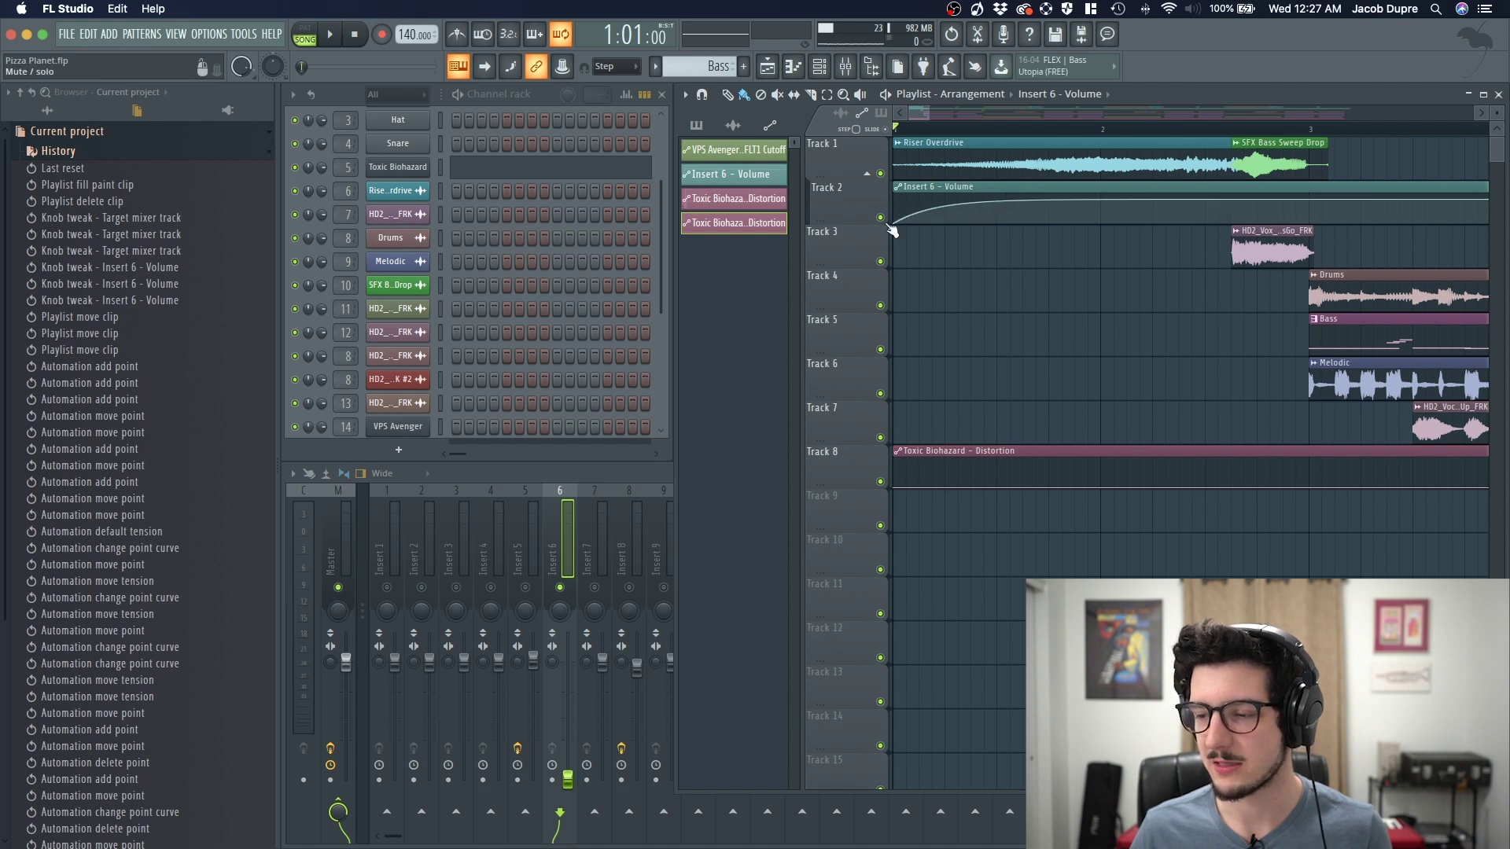
drag(1061, 200, 1062, 223)
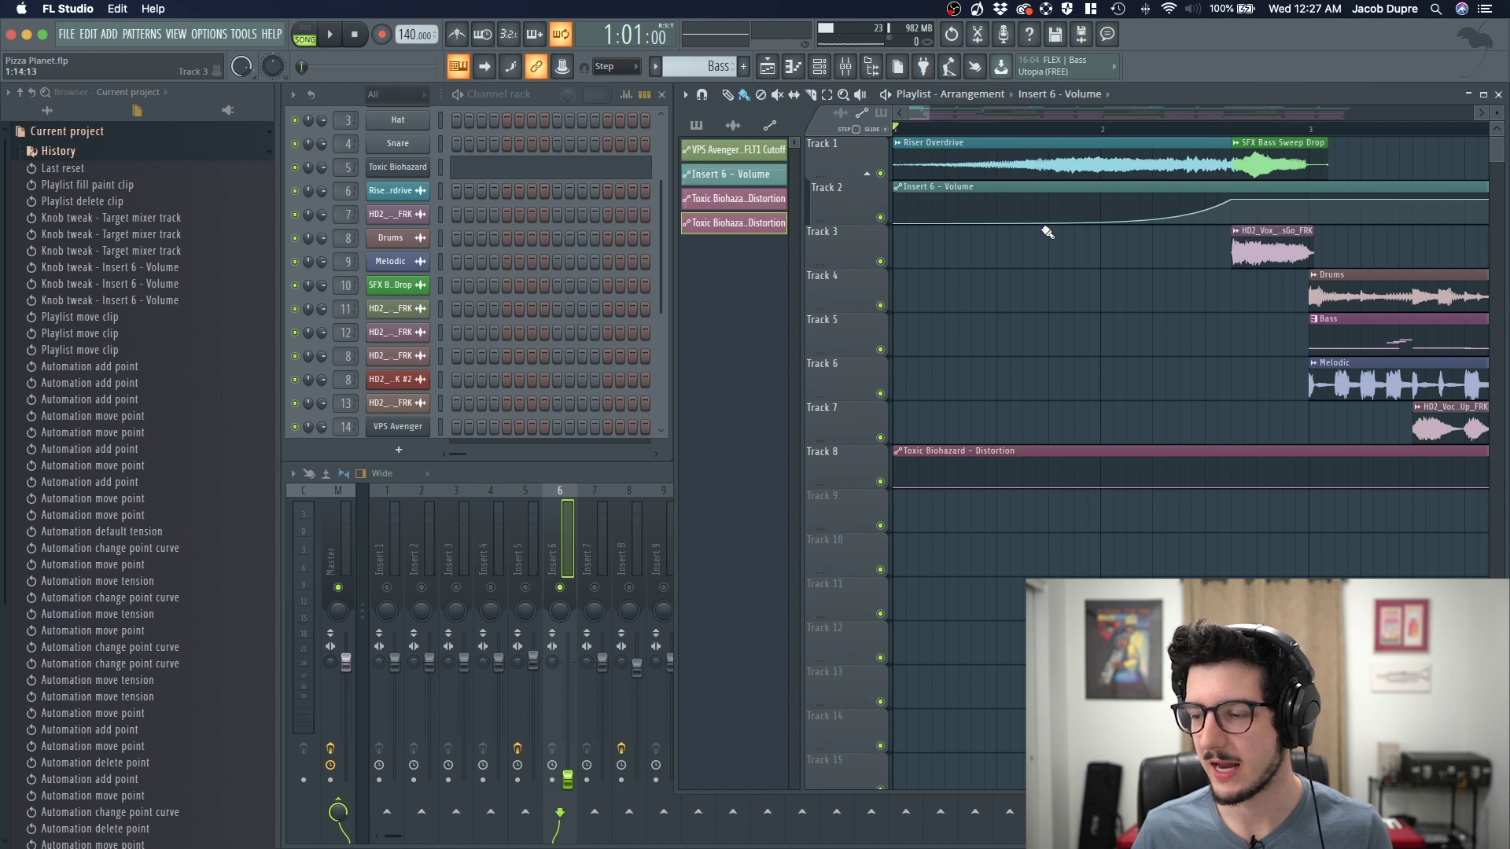
drag(1061, 222, 1062, 202)
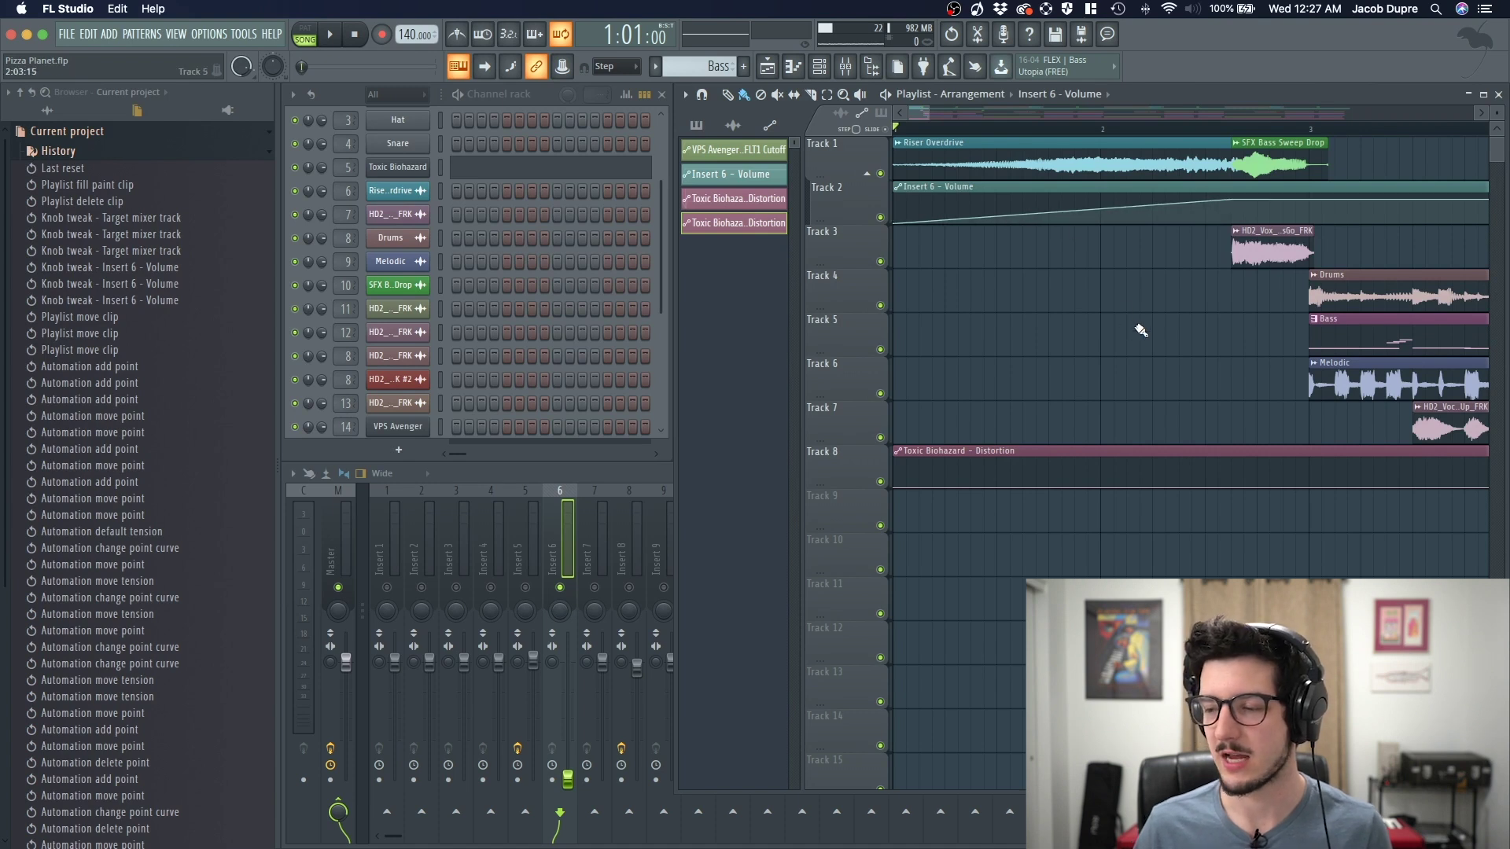
key(space)
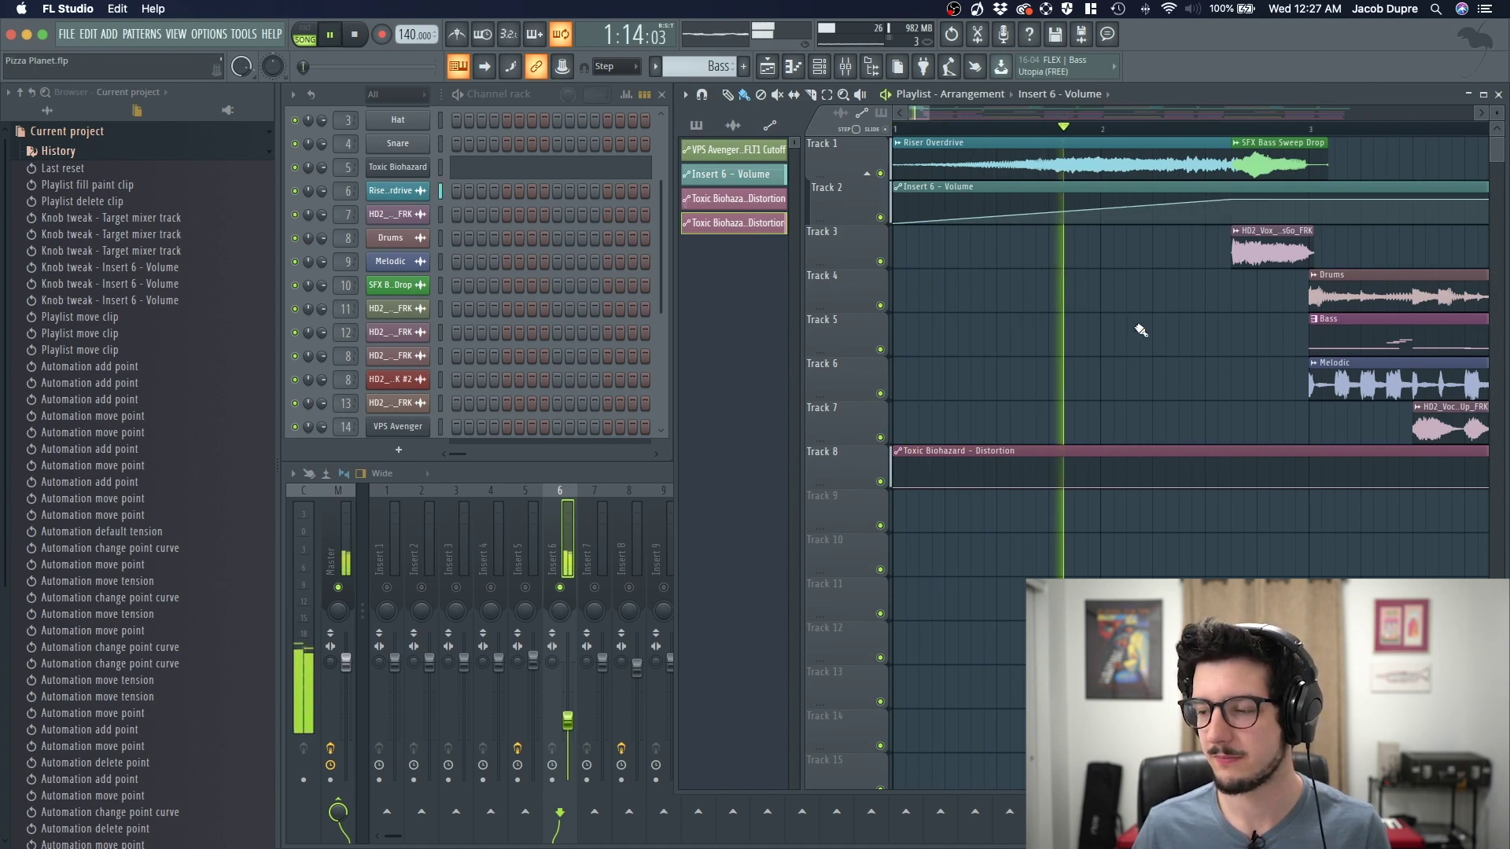
key(space)
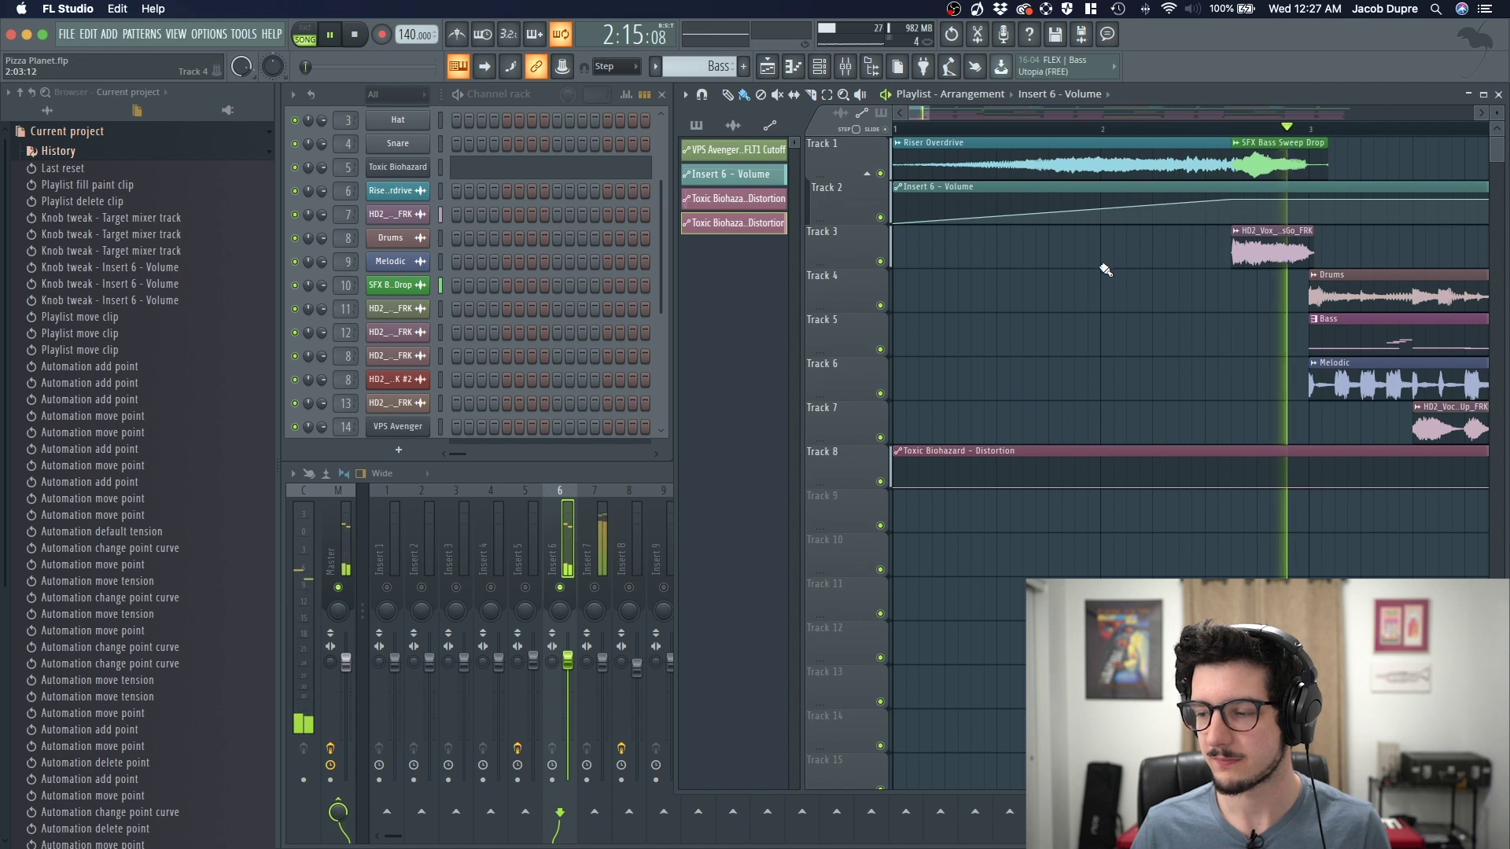
drag(1062, 209, 1061, 223)
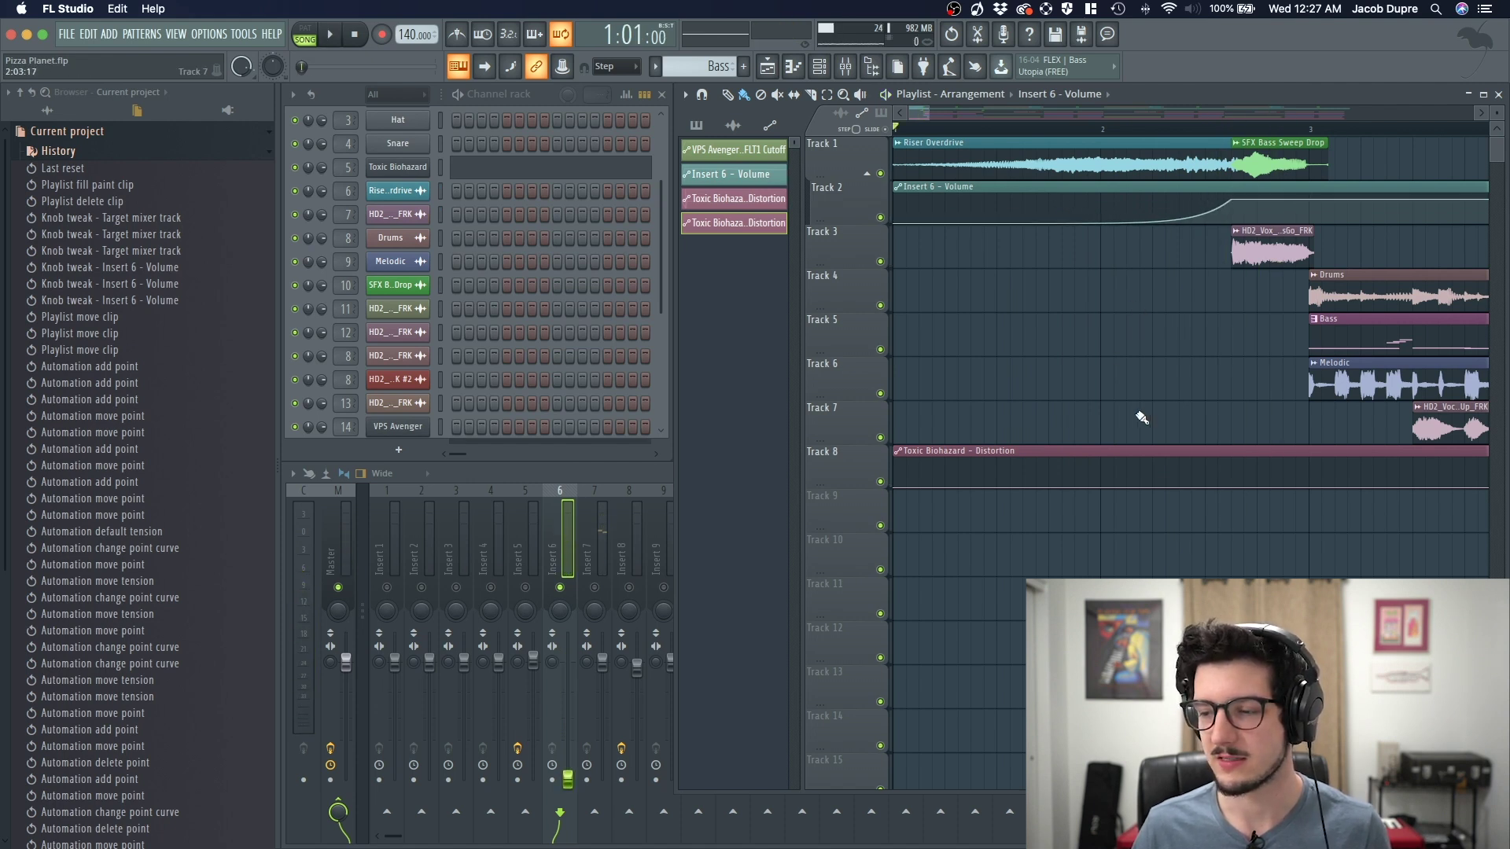
key(space)
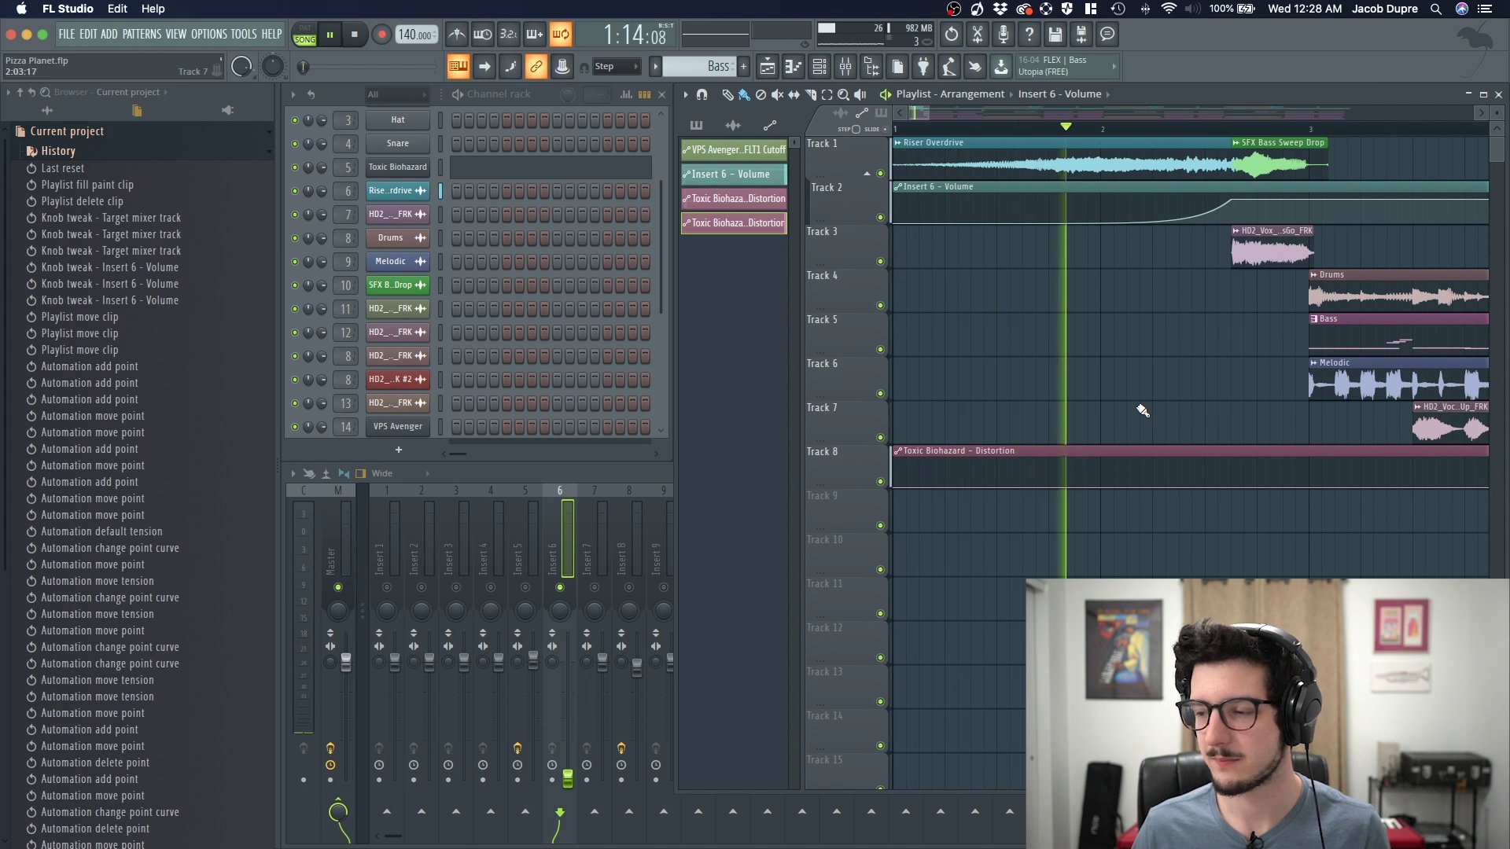
key(space)
drag(1062, 223, 1195, 263)
Step: Switch point 2's ramp to Single curve 2 and adjust its tension
right_click(1232, 199)
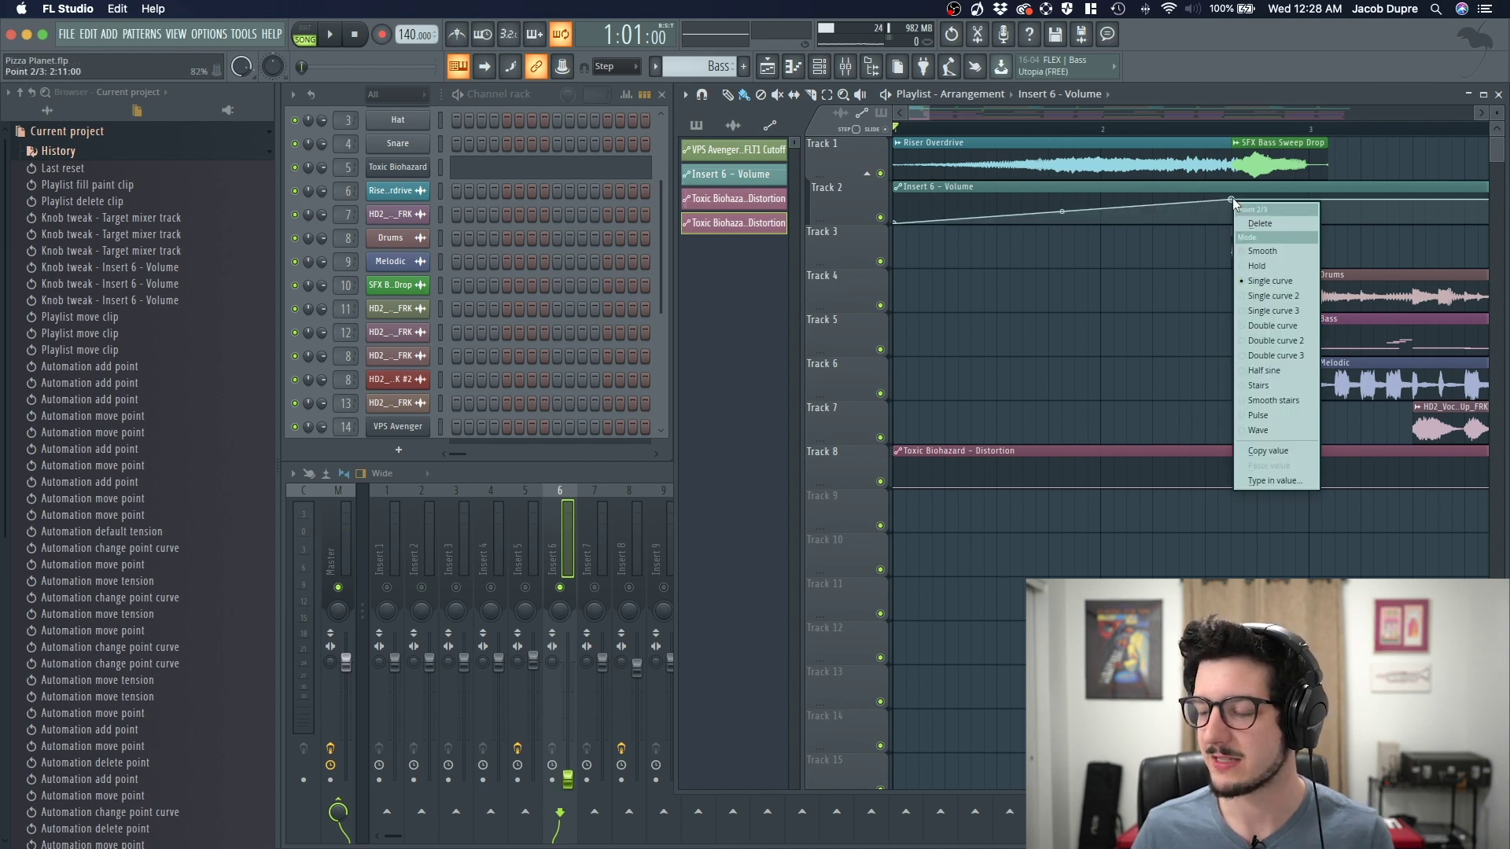
click(1262, 299)
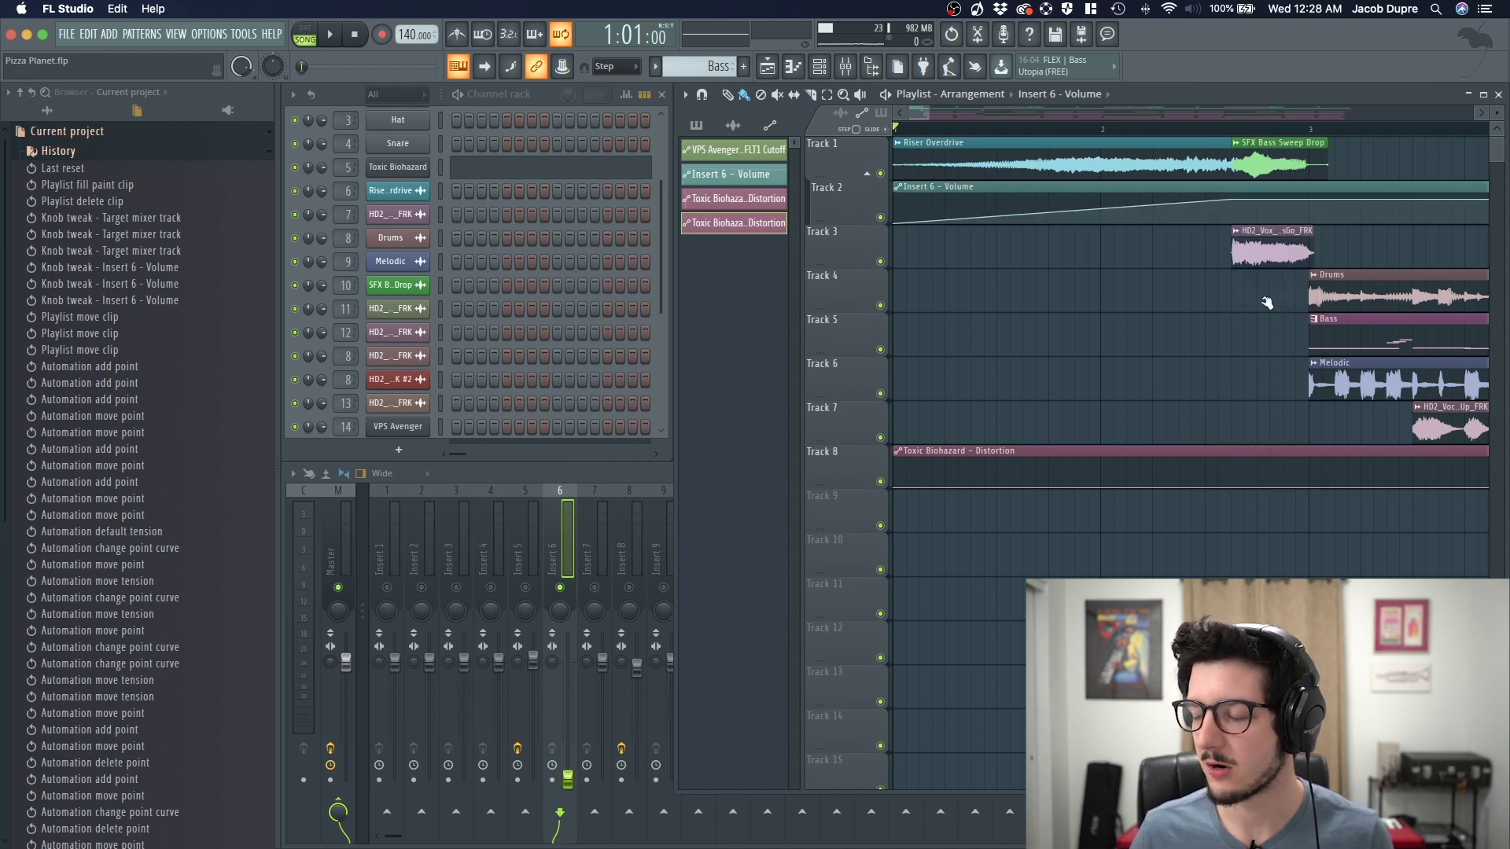
drag(1061, 214, 1061, 221)
Step: Try Double curve 3 with higher tension, then set the opening ramp to Pulse
right_click(1232, 202)
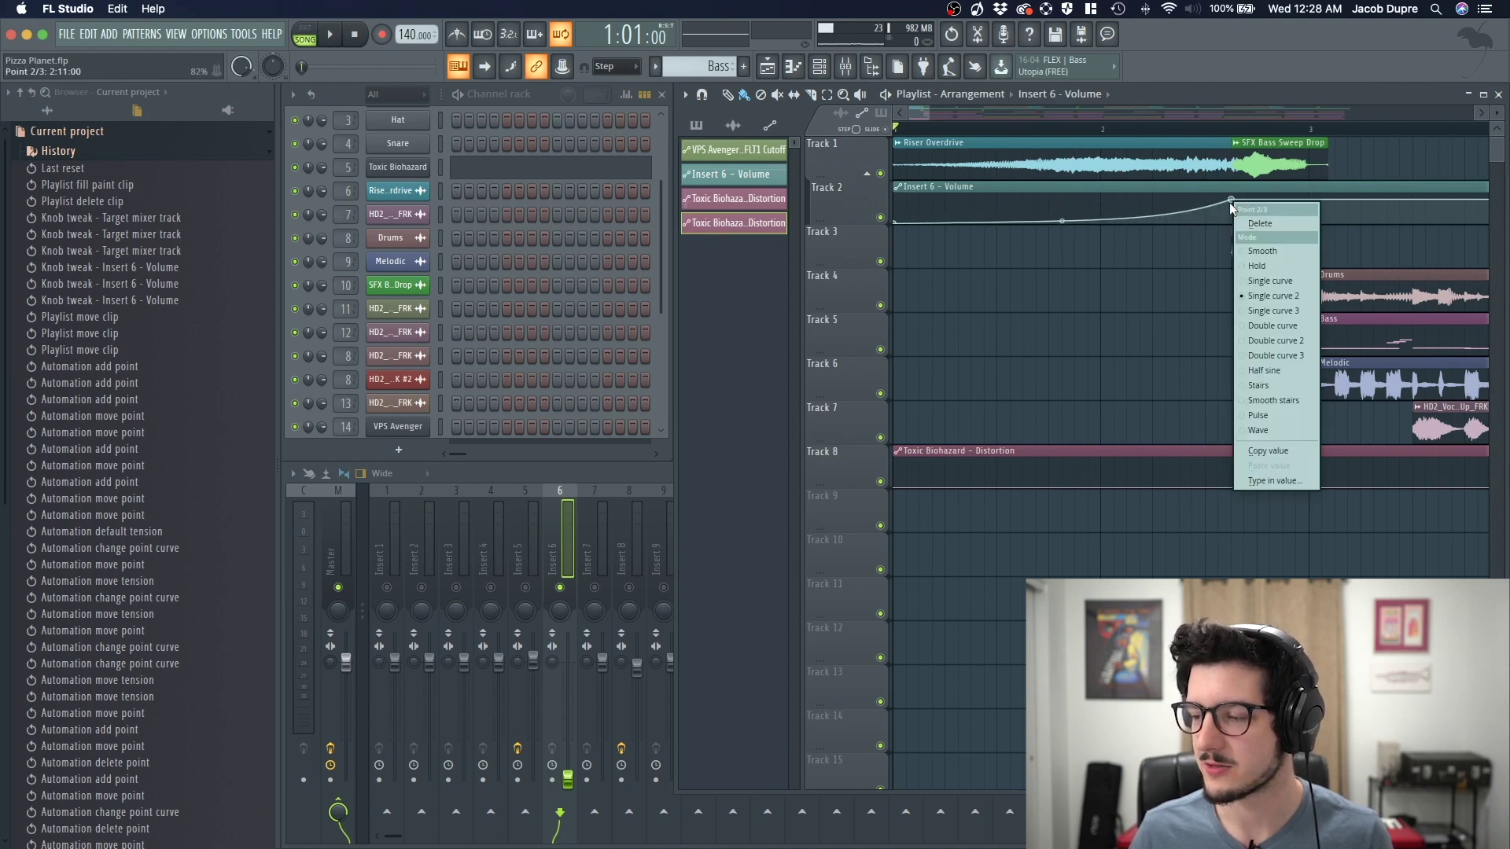
click(1274, 365)
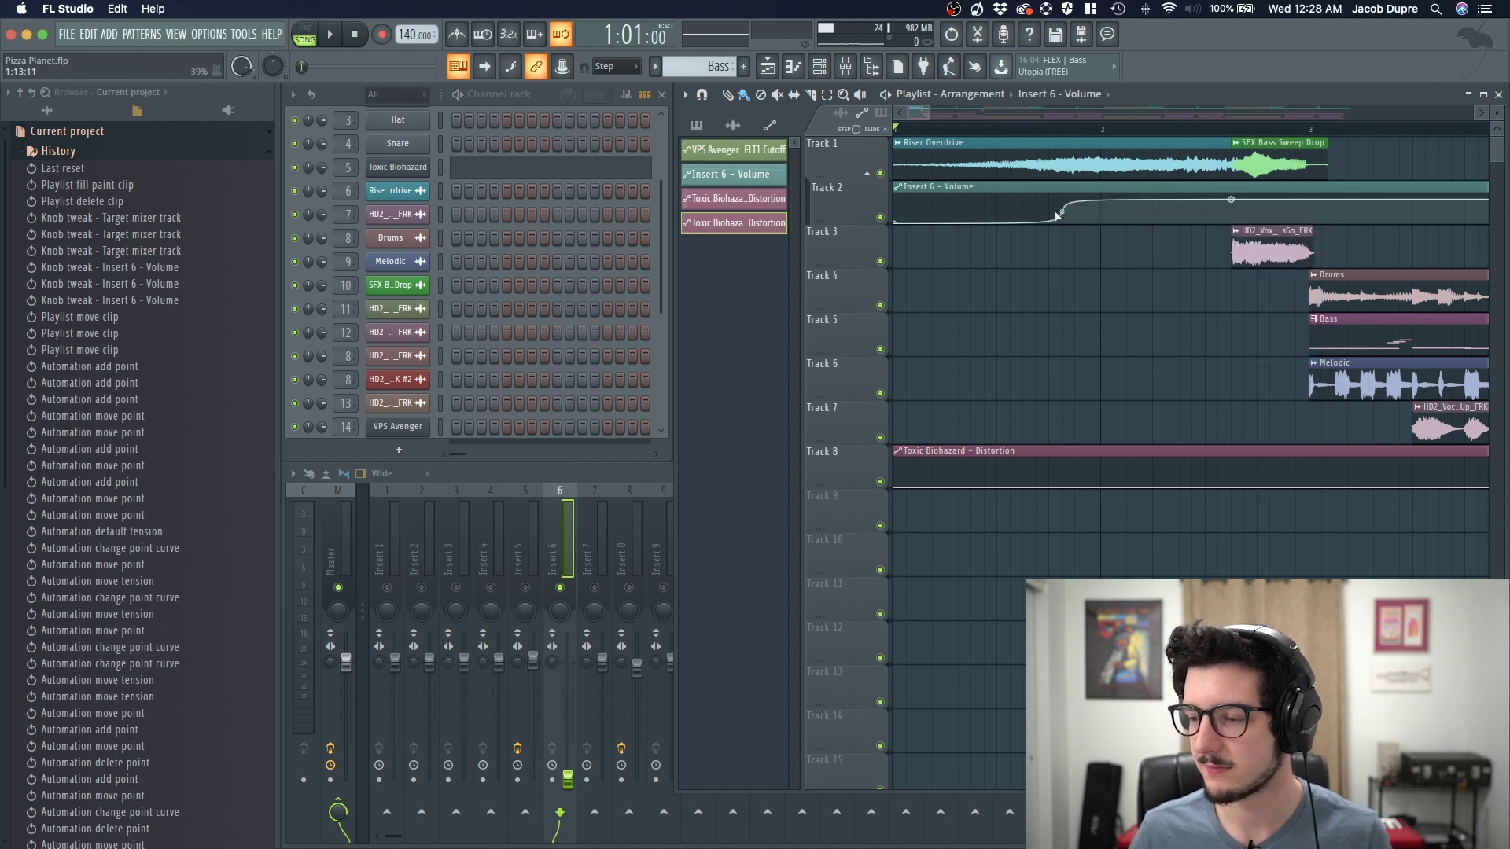
drag(1058, 216, 1057, 223)
right_click(1231, 200)
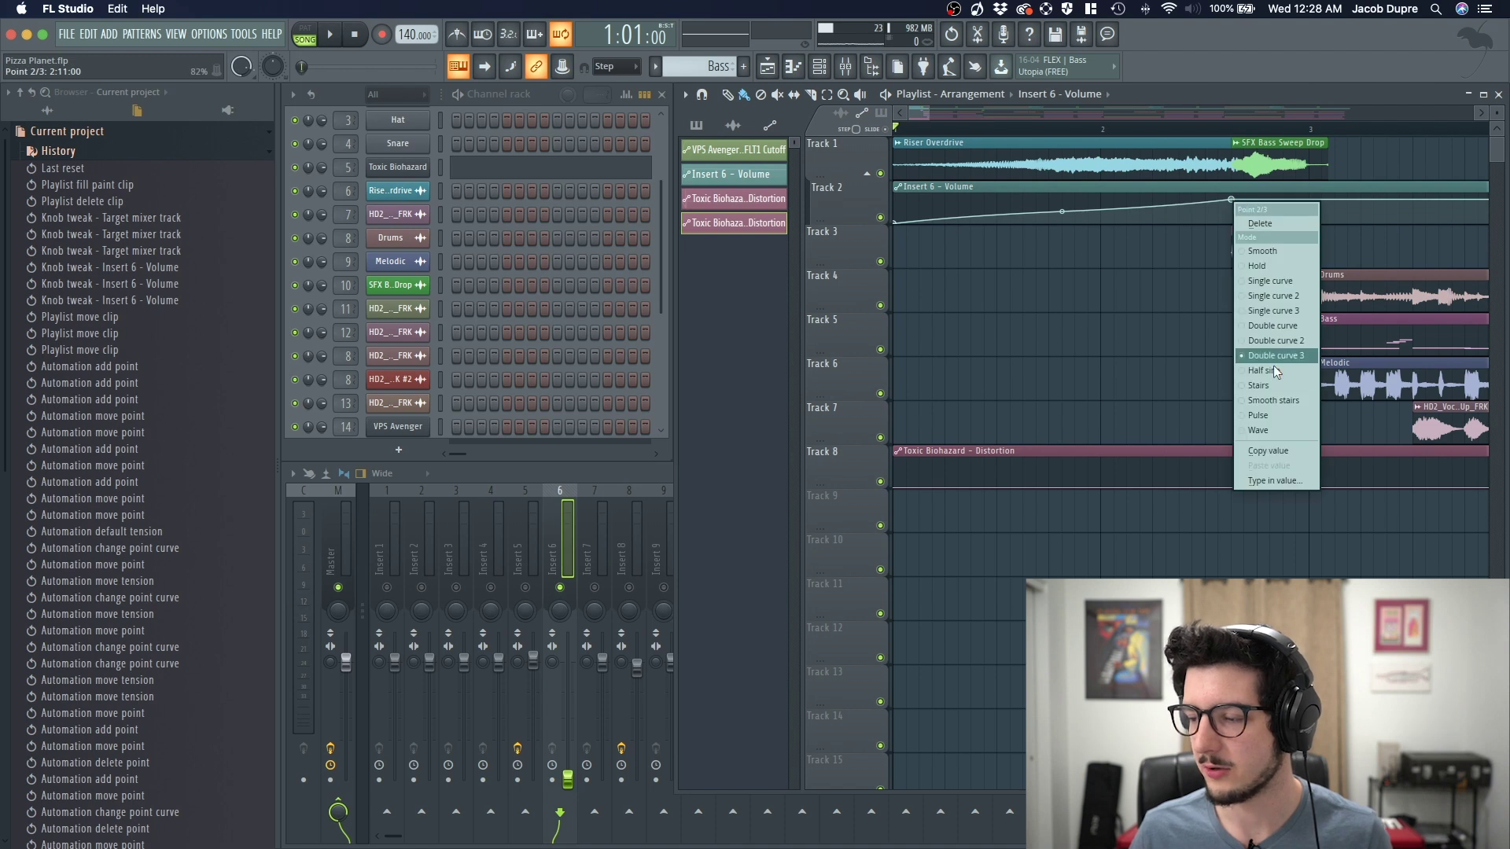
click(1261, 414)
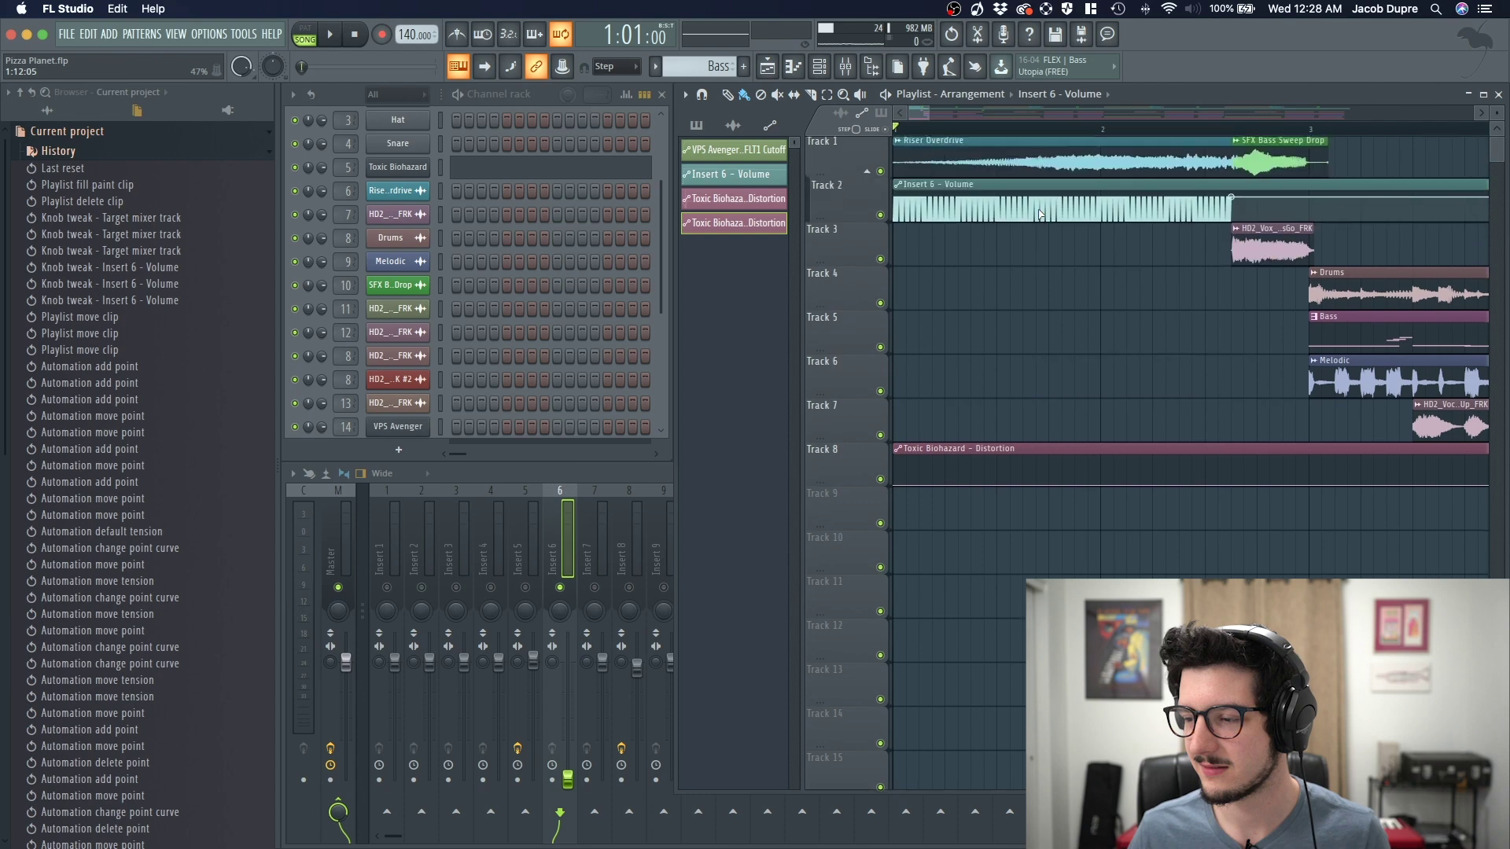
Step: Extend the Insert 6 Volume pulse section further into the song by moving its end point
click(769, 125)
scroll(948, 260, right, 1)
scroll(948, 261, down, 1)
scroll(948, 260, down, 1)
drag(1117, 202, 1351, 196)
Step: Raise the pulse section's tension to change the pulse spacing
scroll(1066, 213, up, 6)
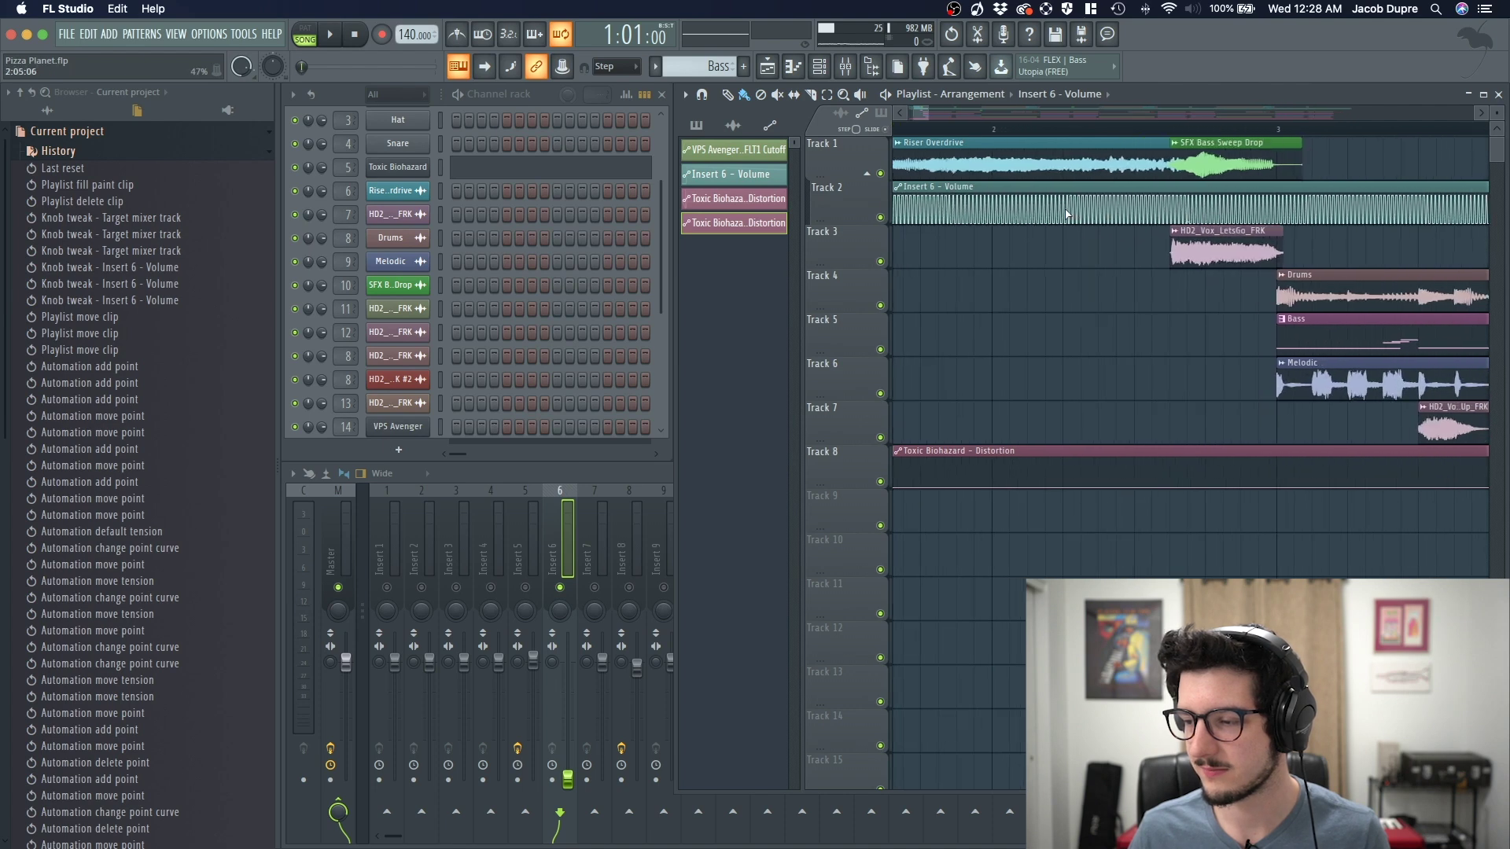
scroll(1340, 227, left, 3)
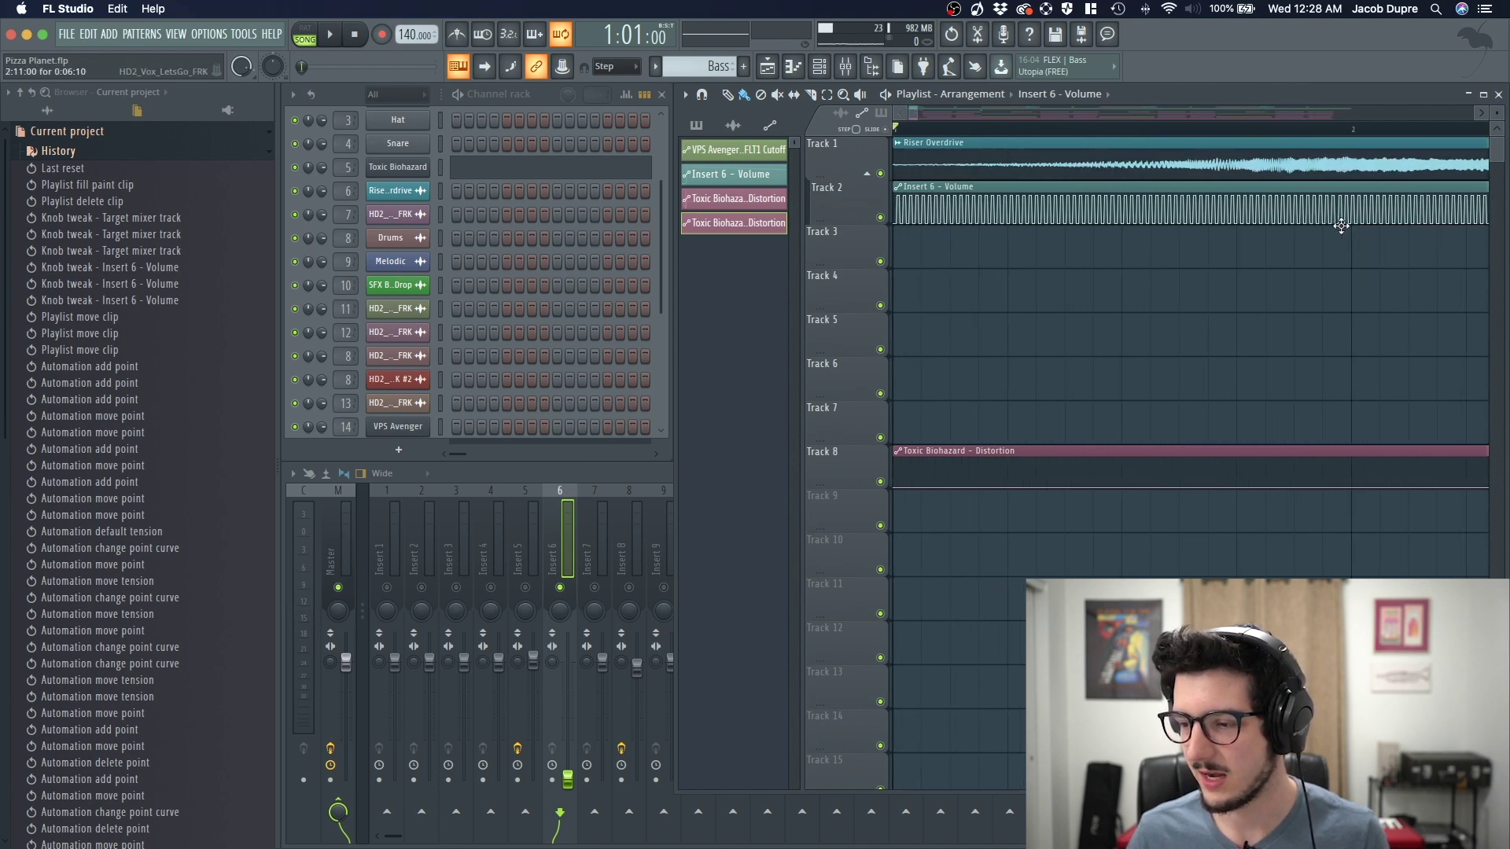
scroll(1203, 218, down, 5)
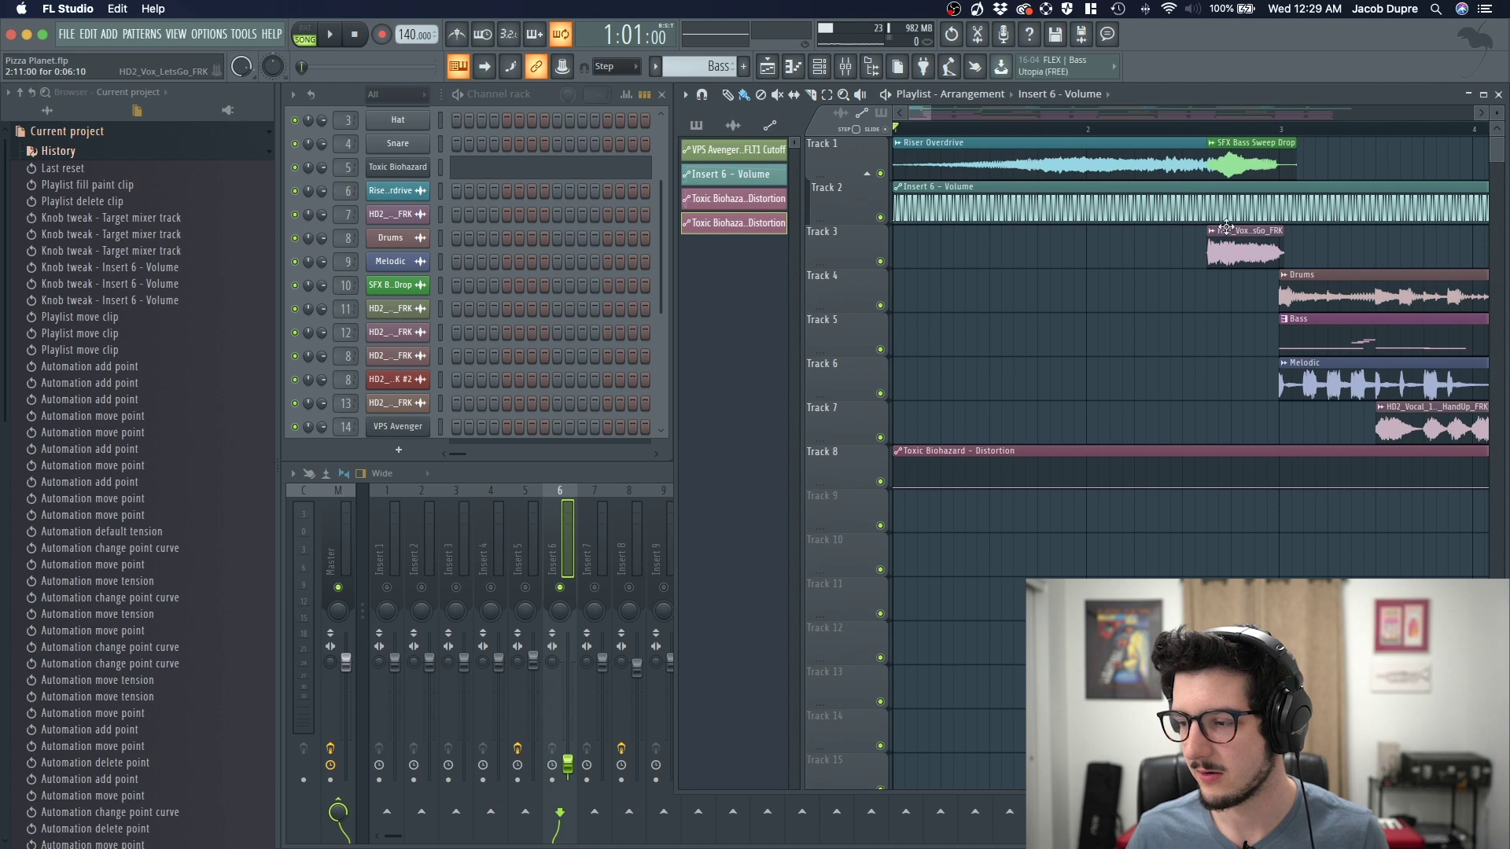
drag(1055, 206, 1106, 221)
scroll(1162, 235, down, 3)
key(space)
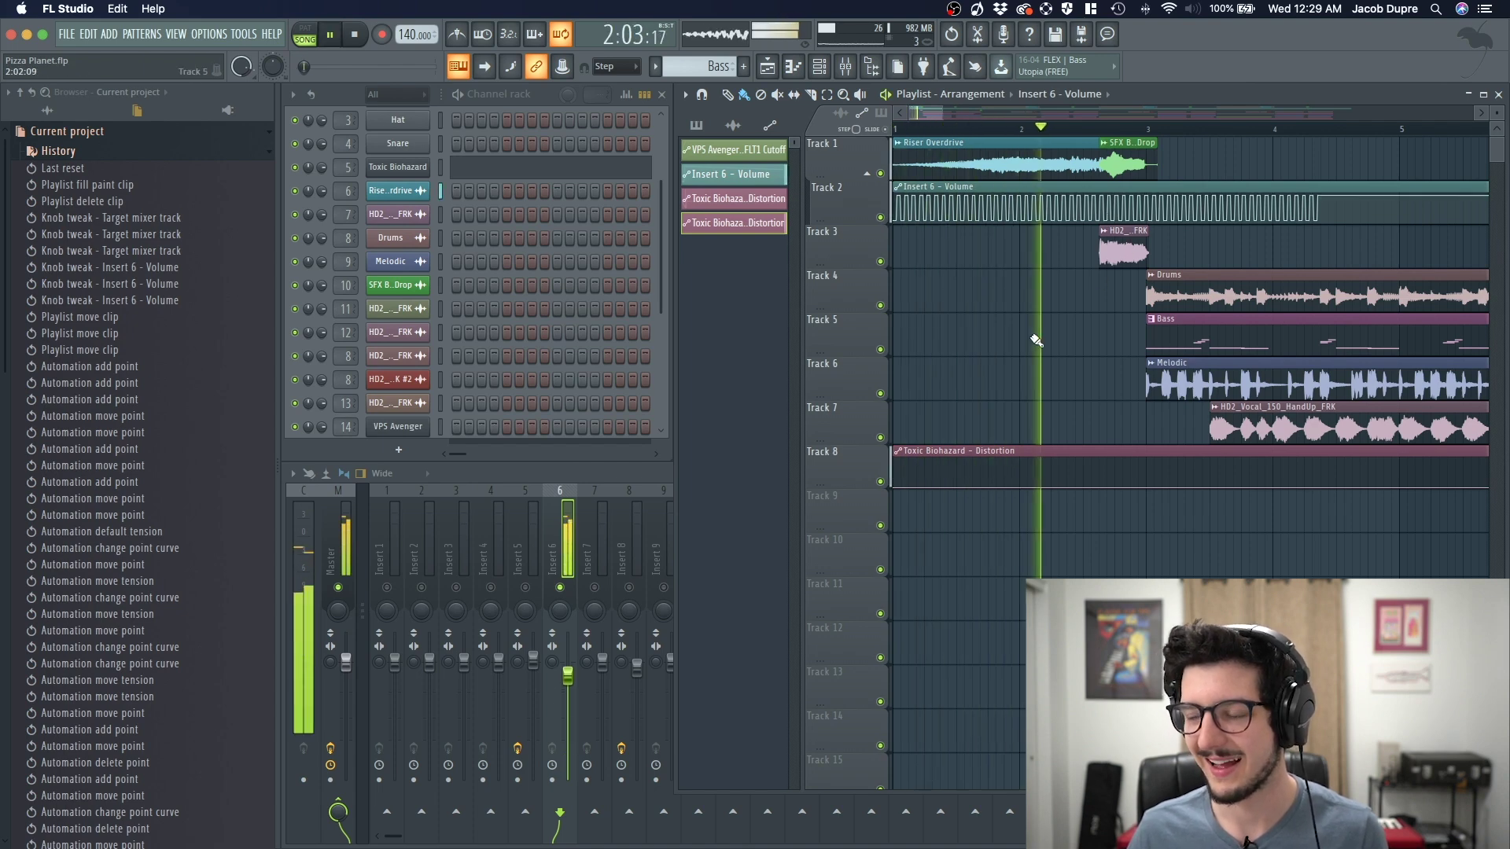
key(space)
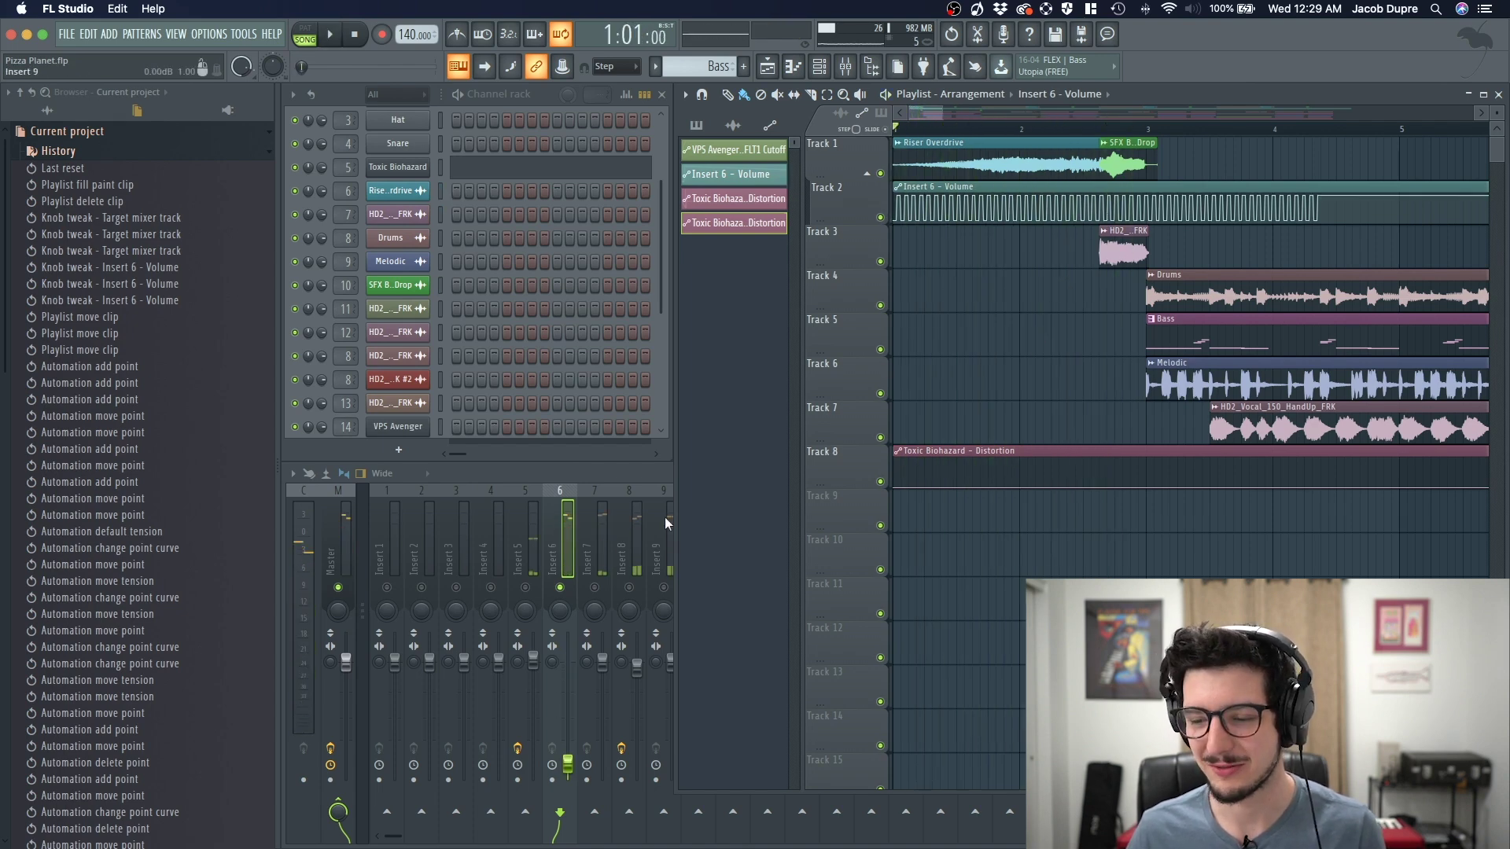
click(584, 470)
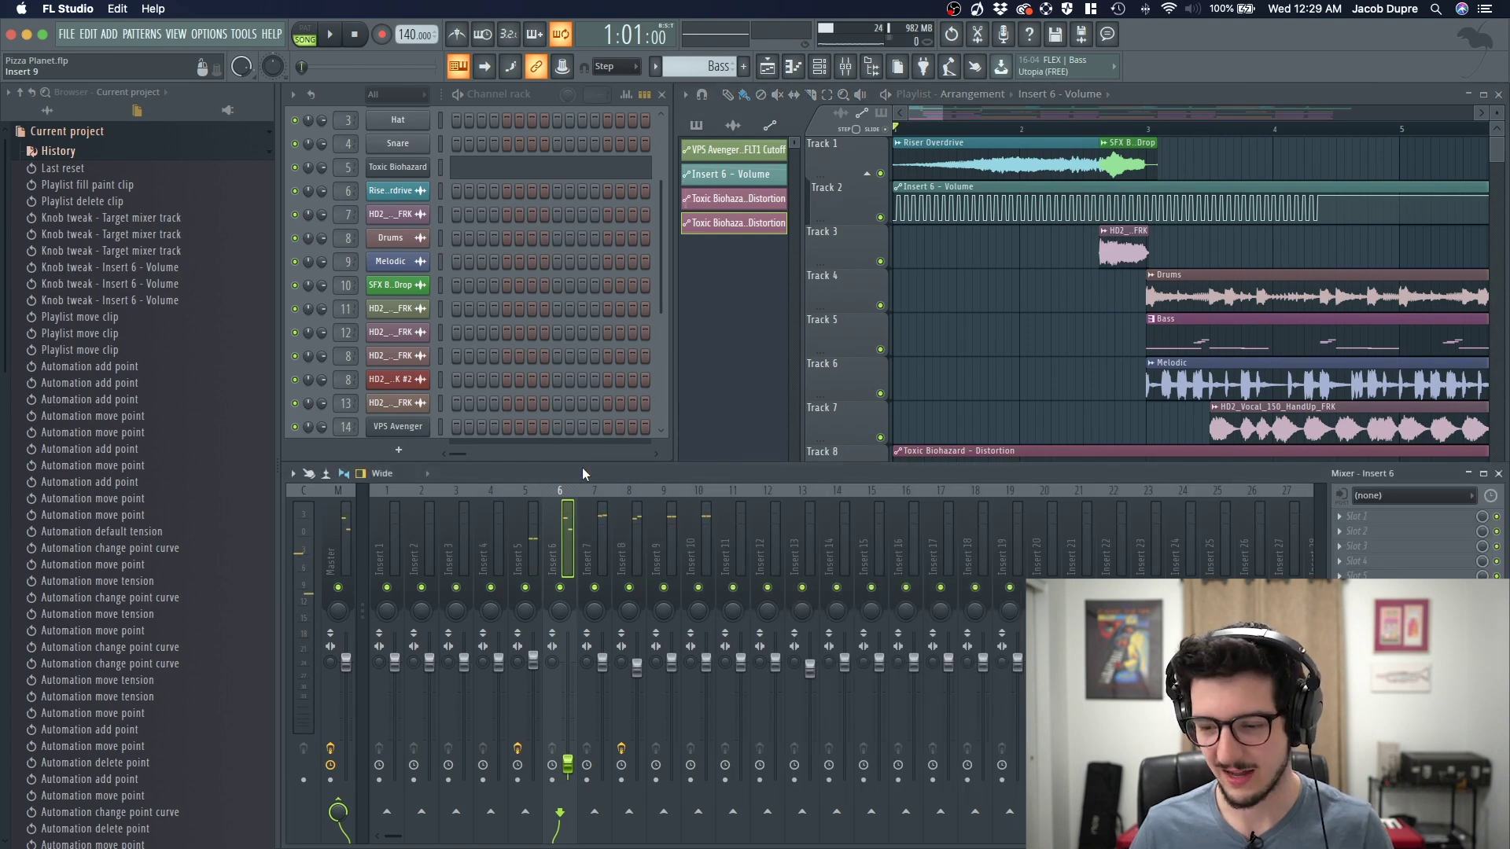
click(954, 324)
key(space)
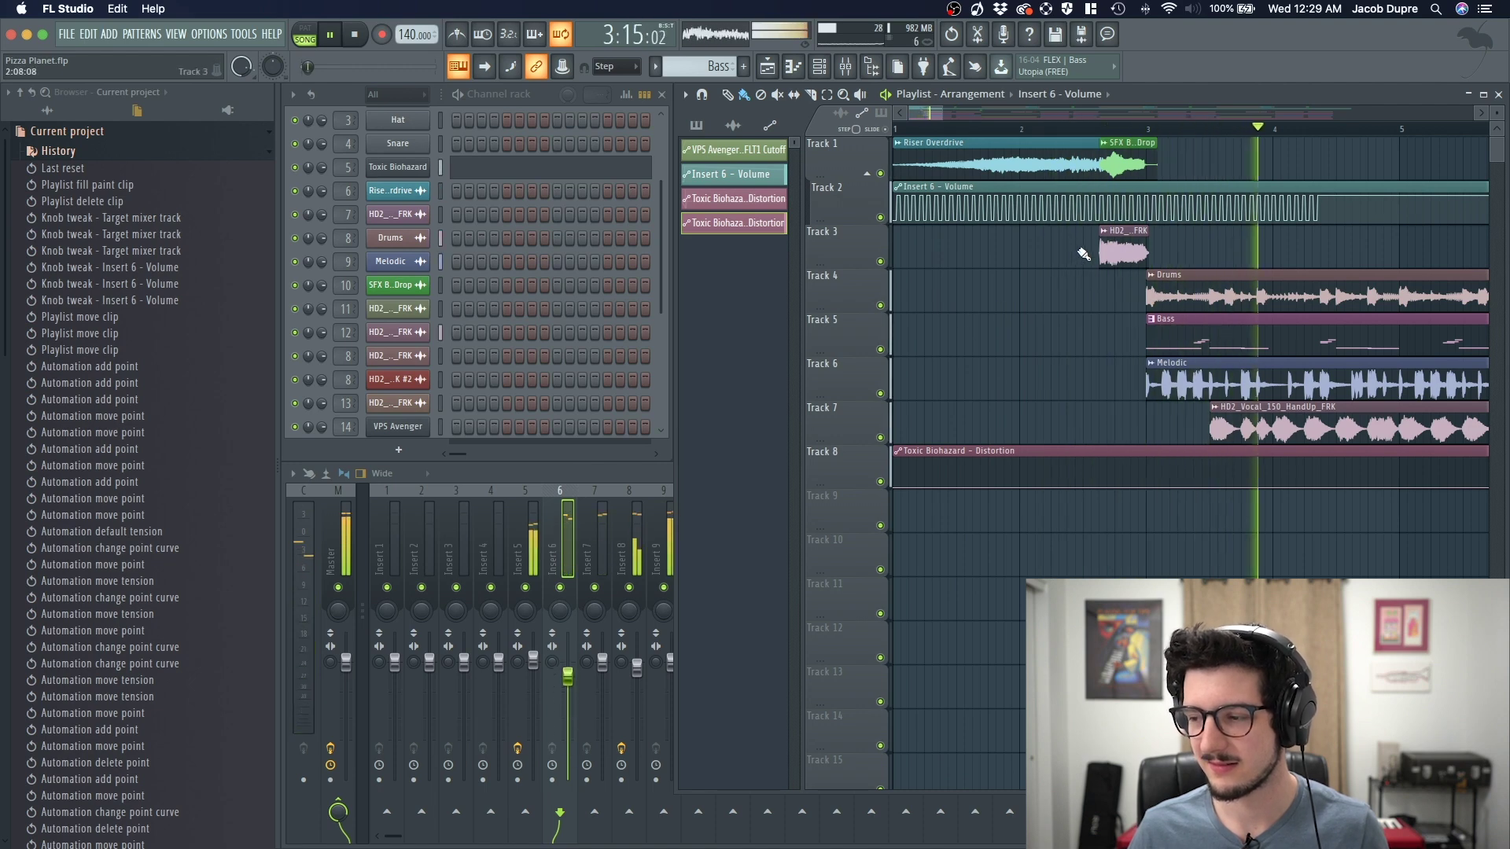
key(space)
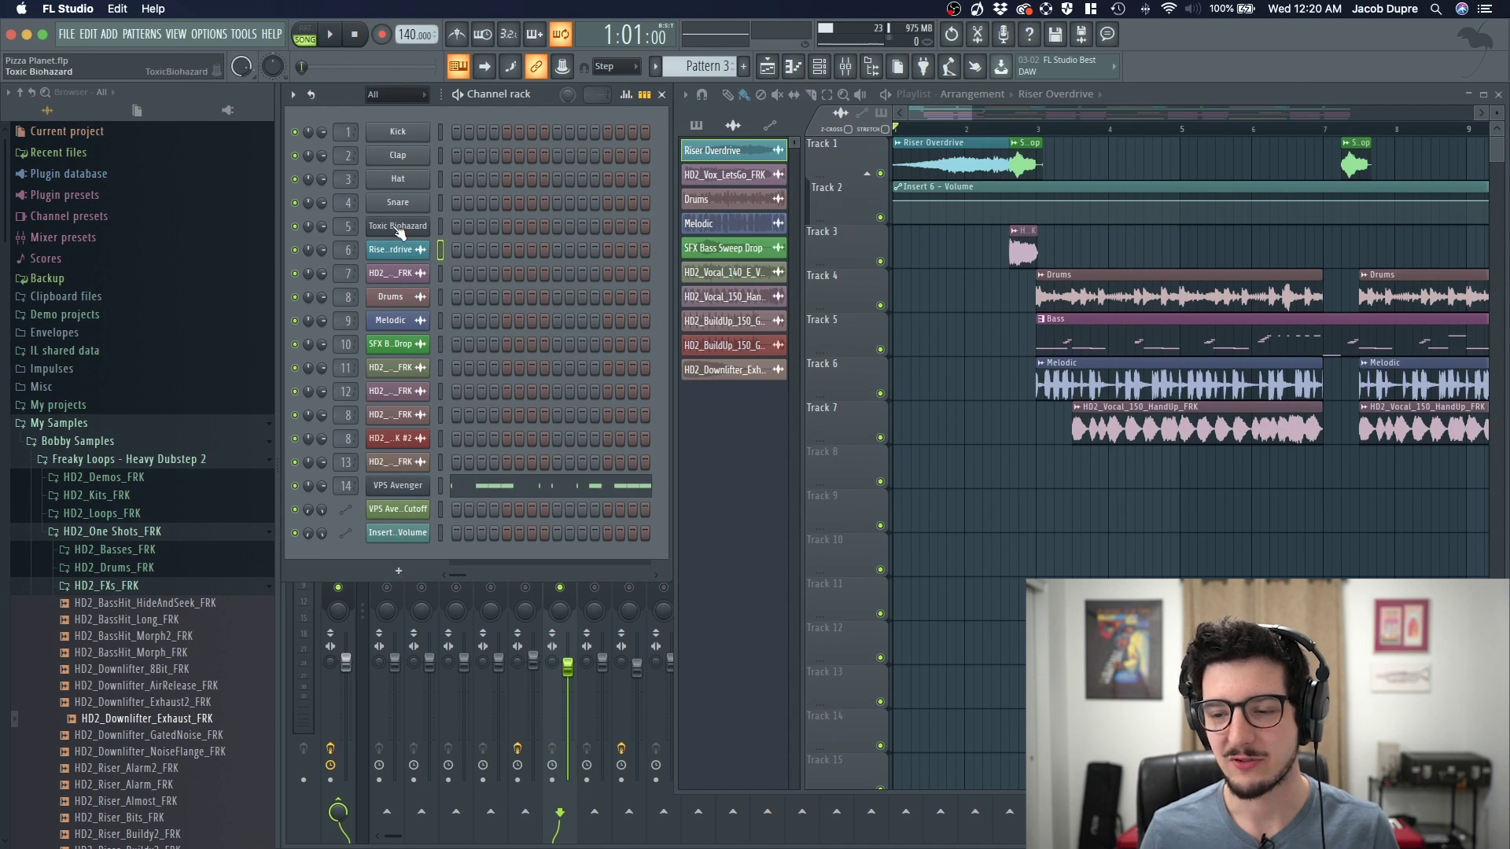
Step: Shrink the Channel rack to reveal the mixer strips and select Insert 5
click(307, 830)
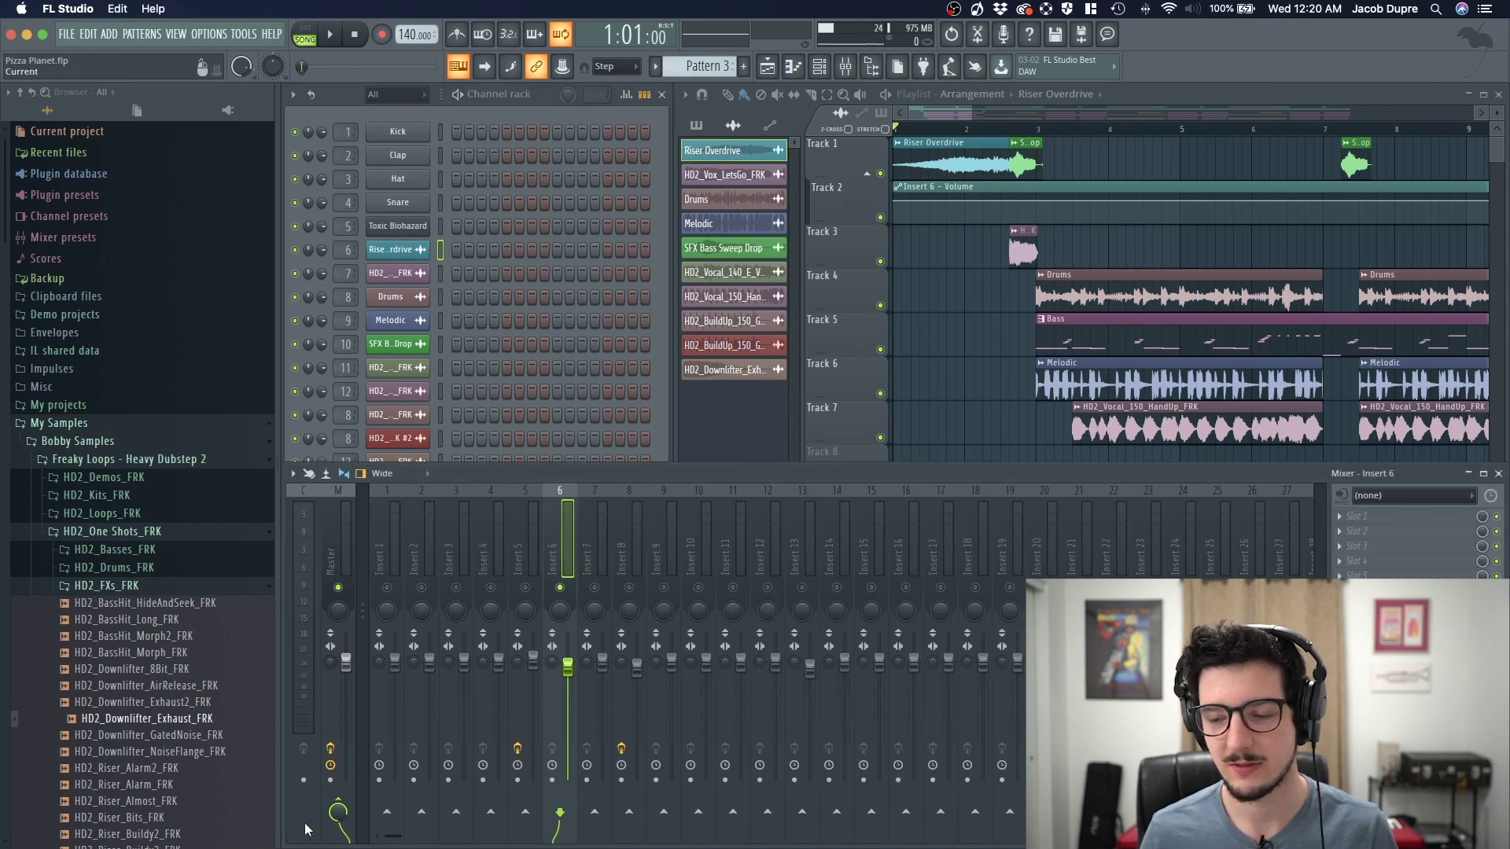
click(661, 385)
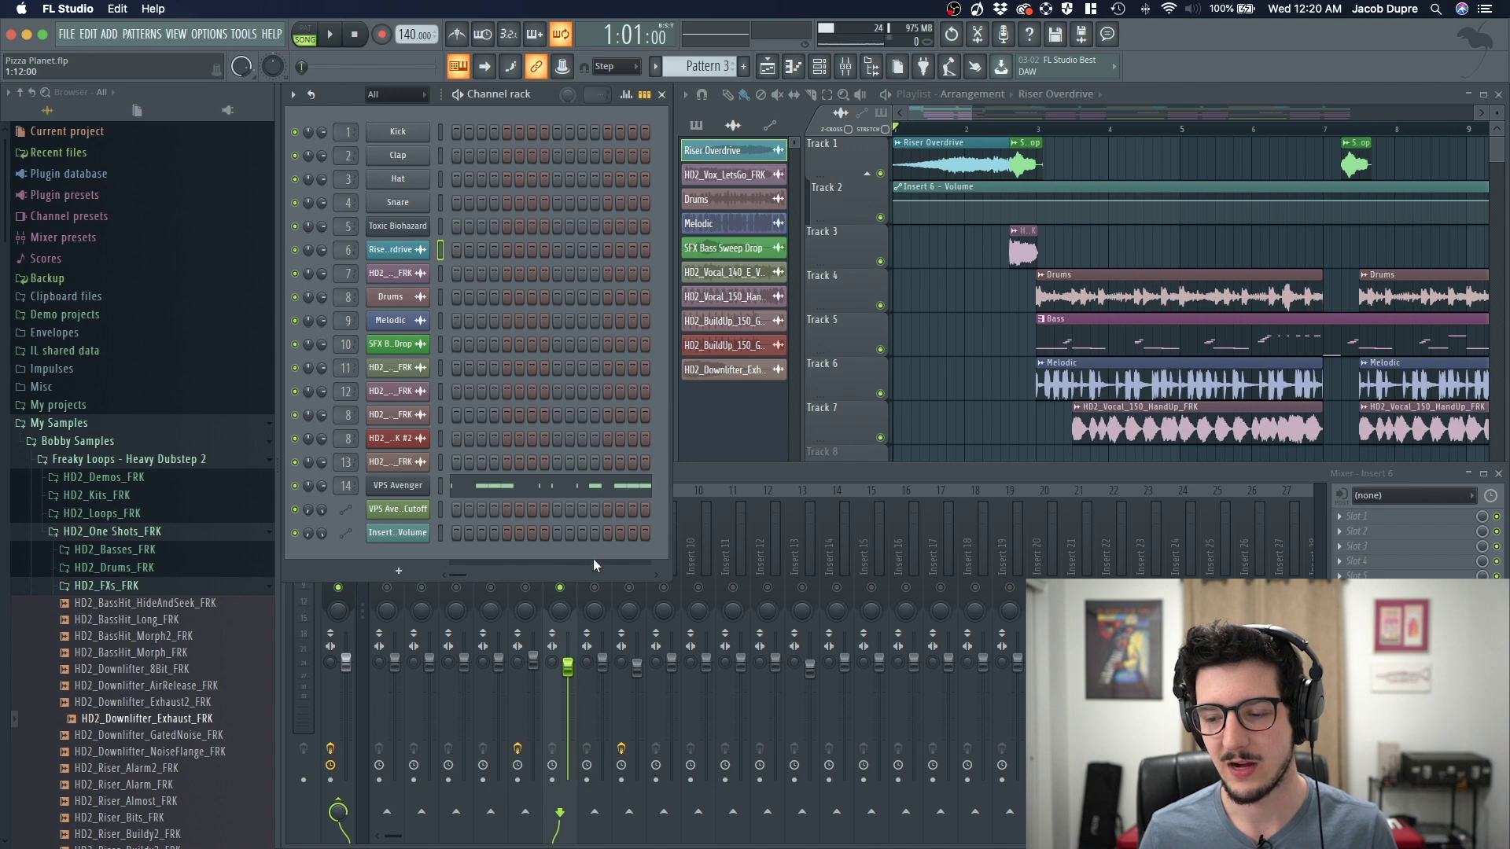
drag(610, 582, 611, 457)
click(527, 487)
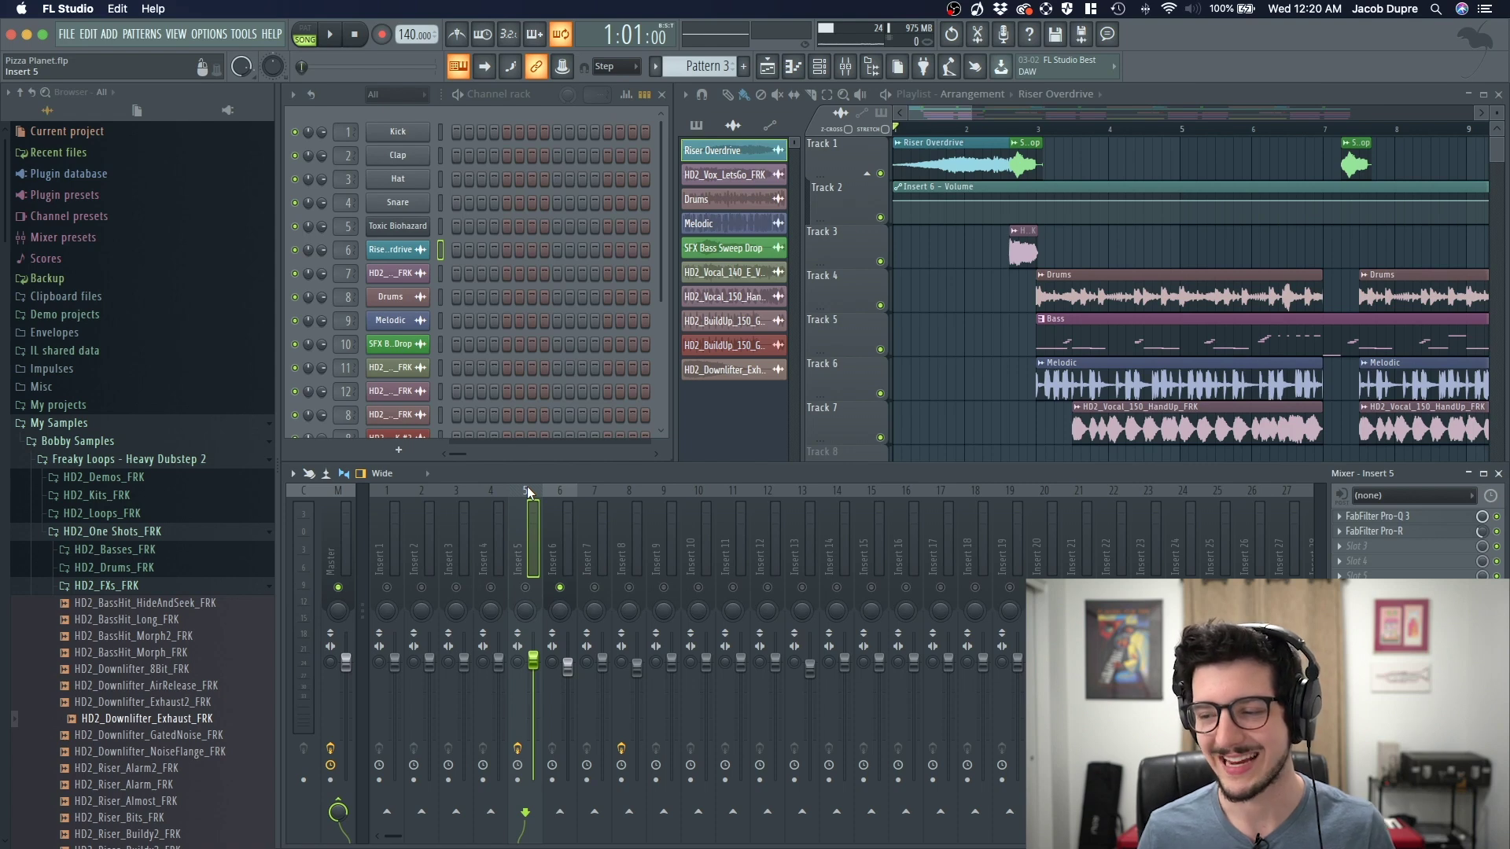
Step: Play from bar 3, show only patterns in the picker, and choose the Bass pattern
click(1037, 131)
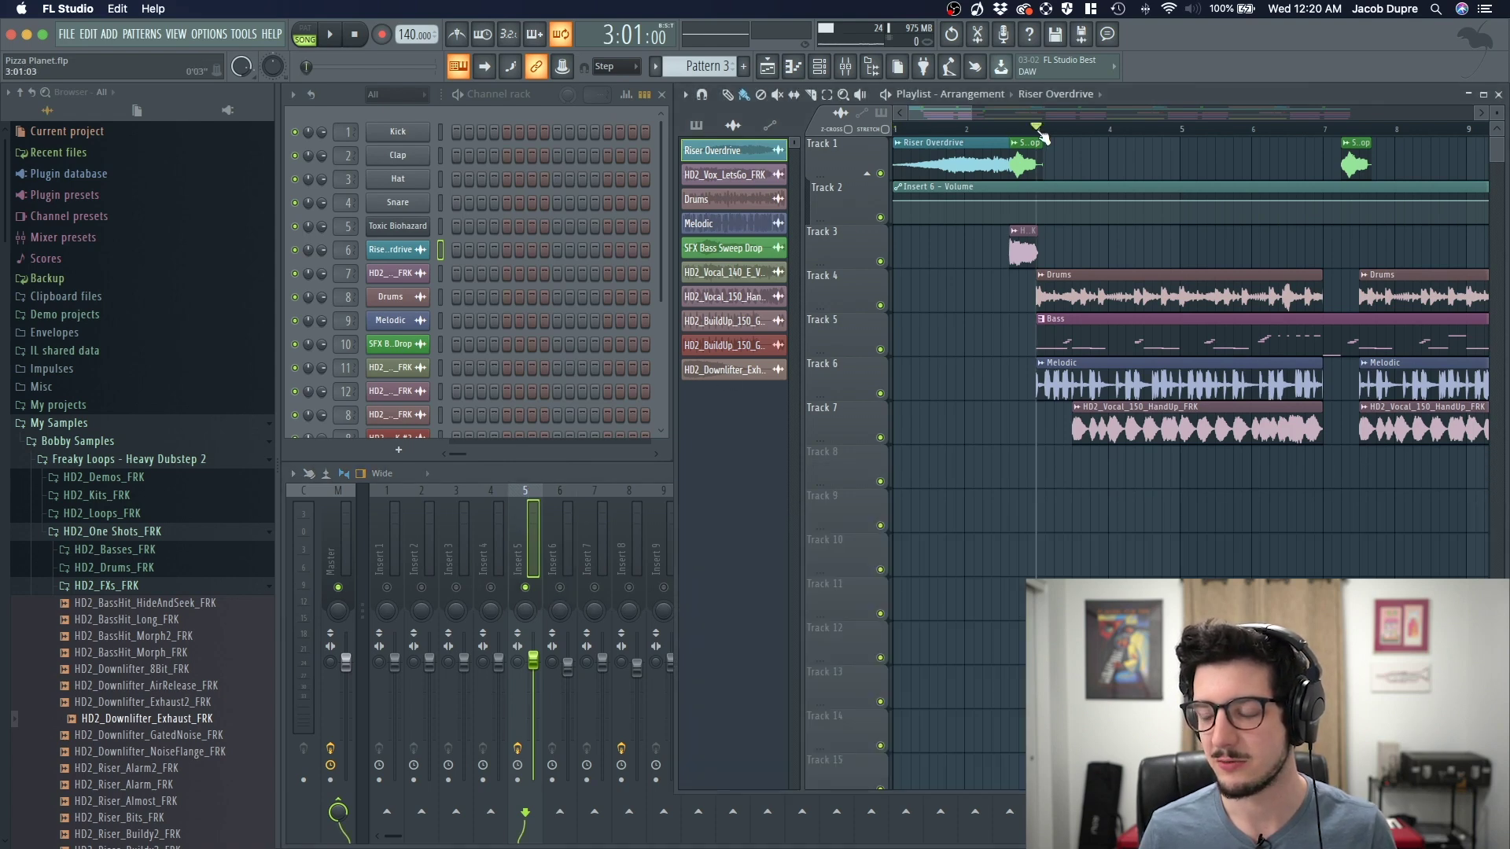
key(space)
click(697, 126)
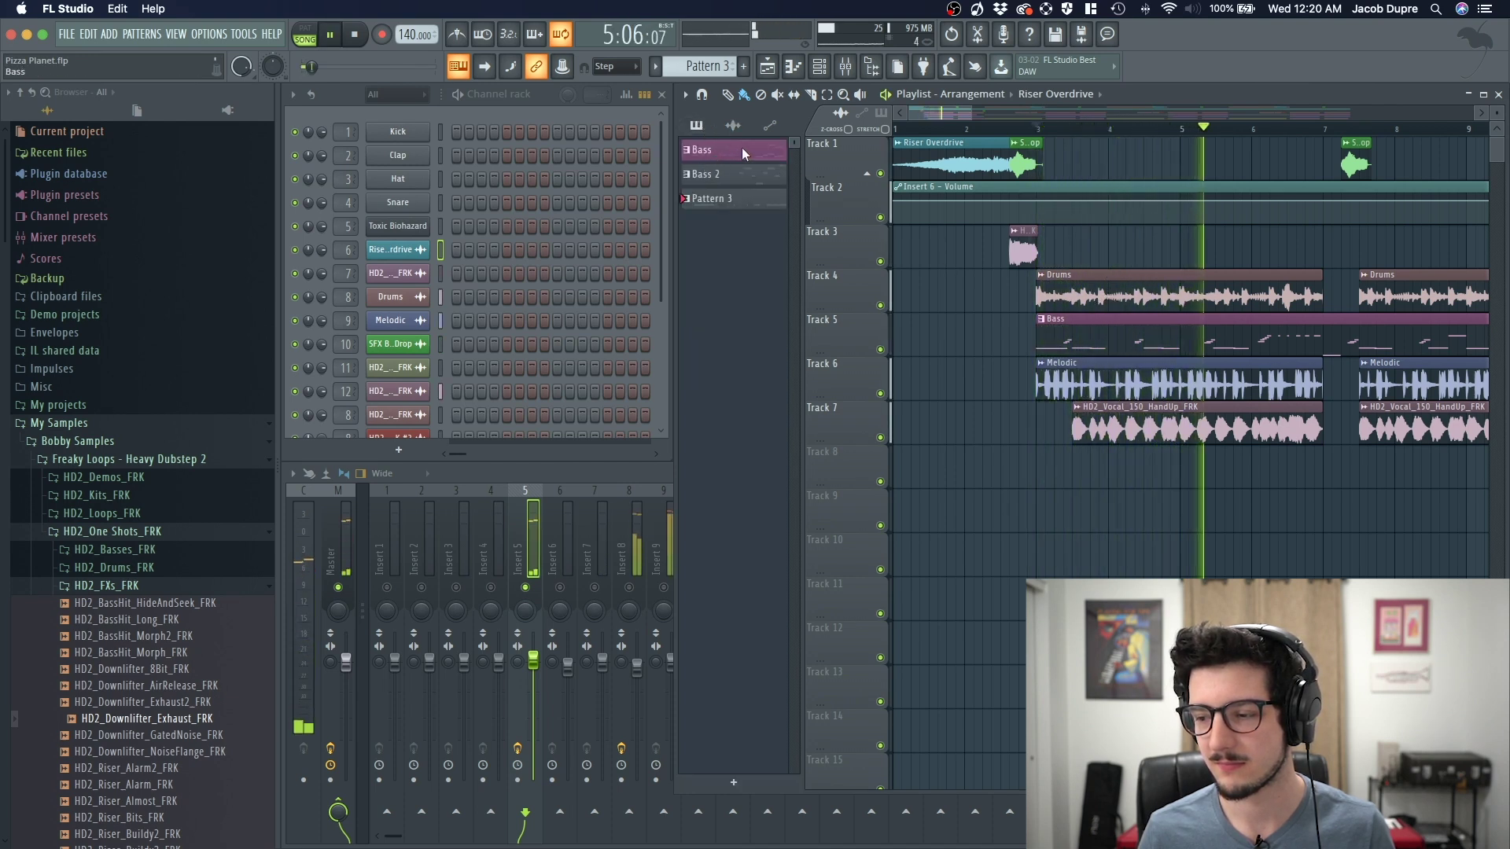
click(739, 149)
key(space)
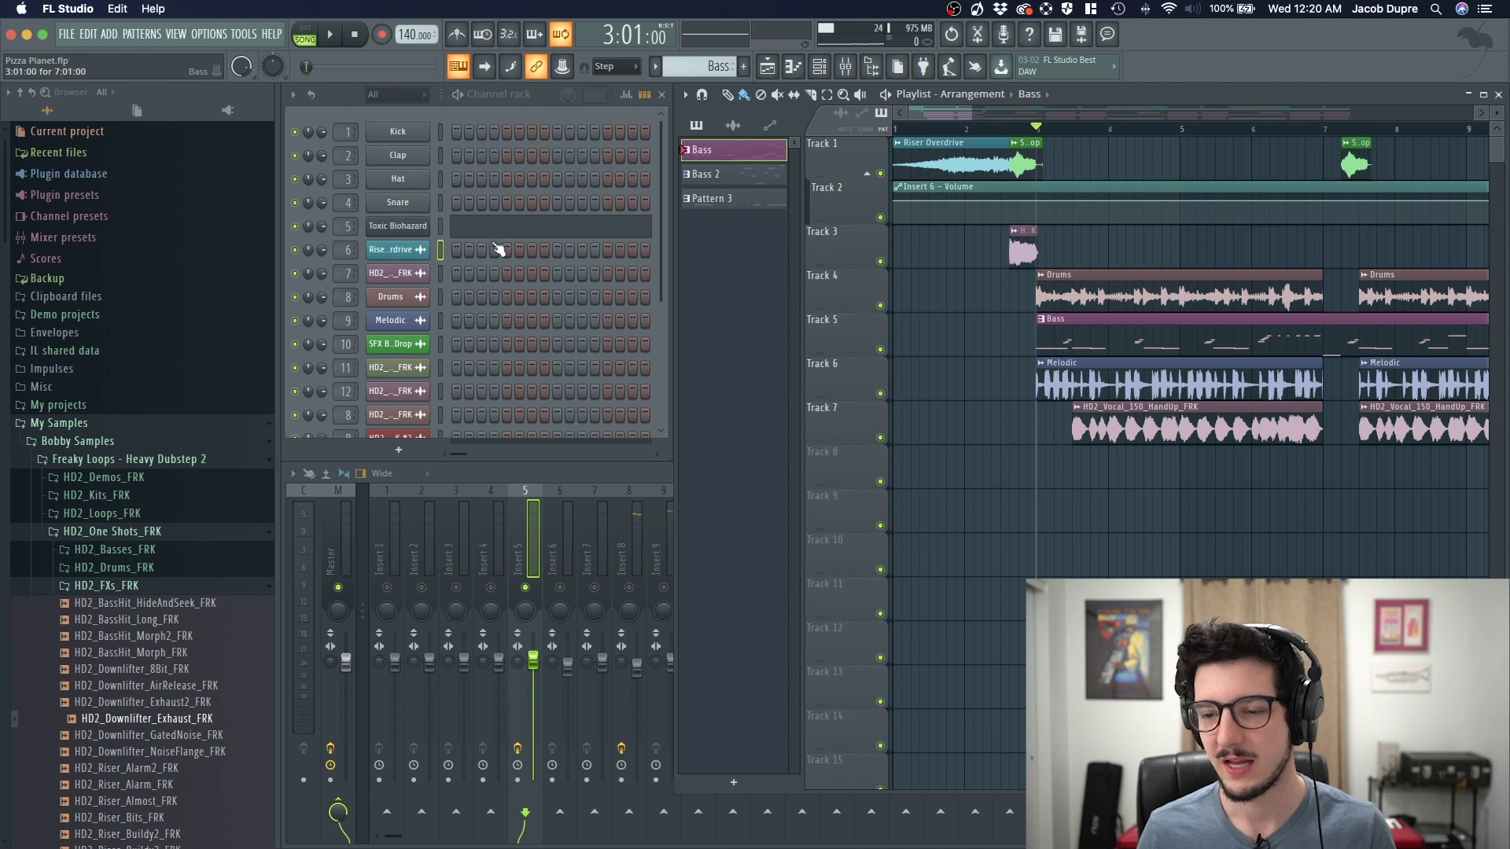
Step: Open the Toxic Biohazard window, move it up, and inspect automation options on several knobs
click(399, 227)
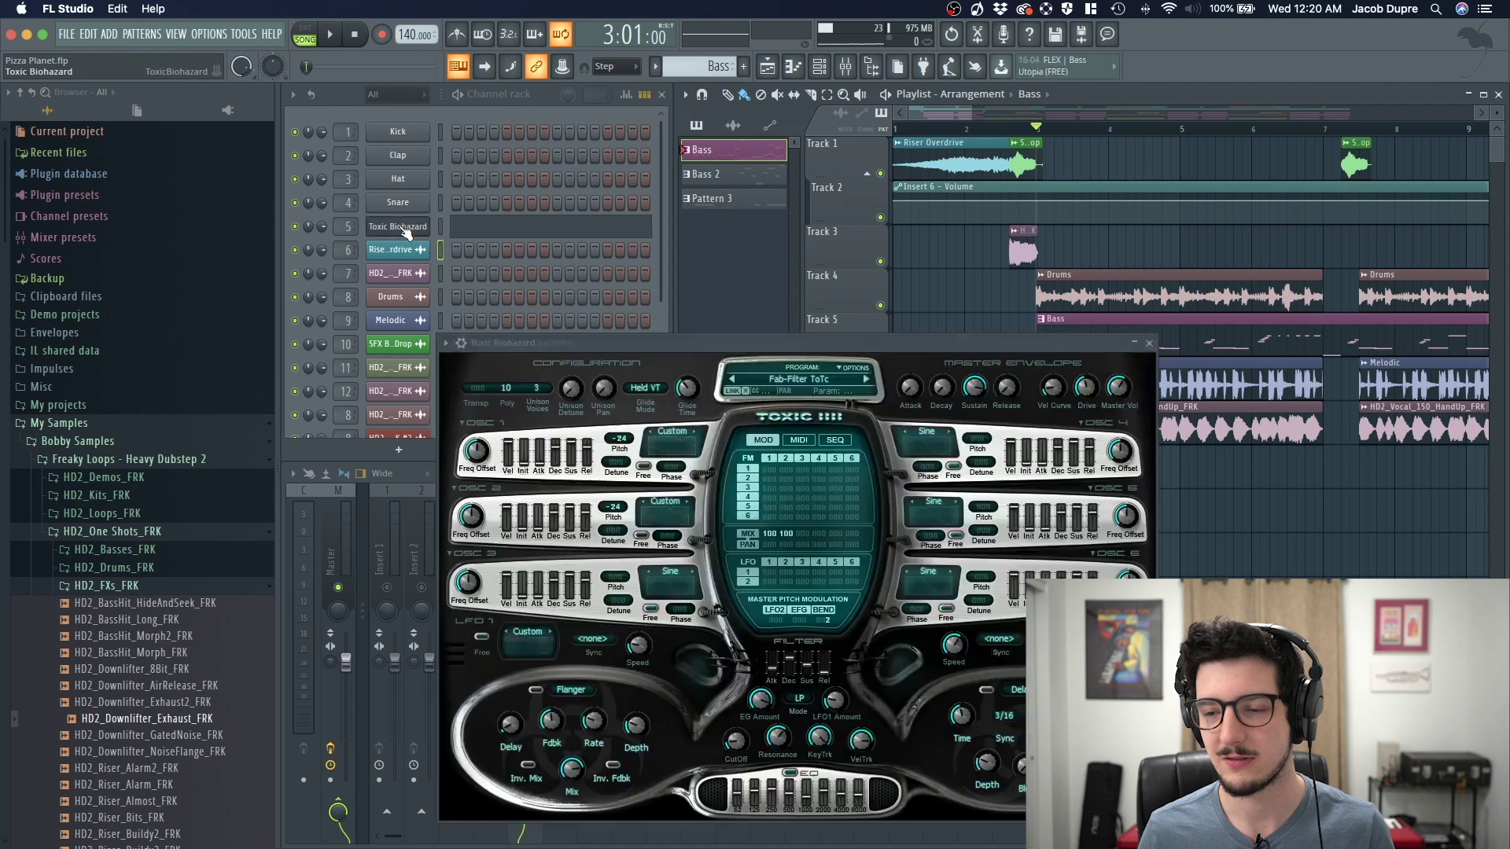
drag(754, 342, 763, 206)
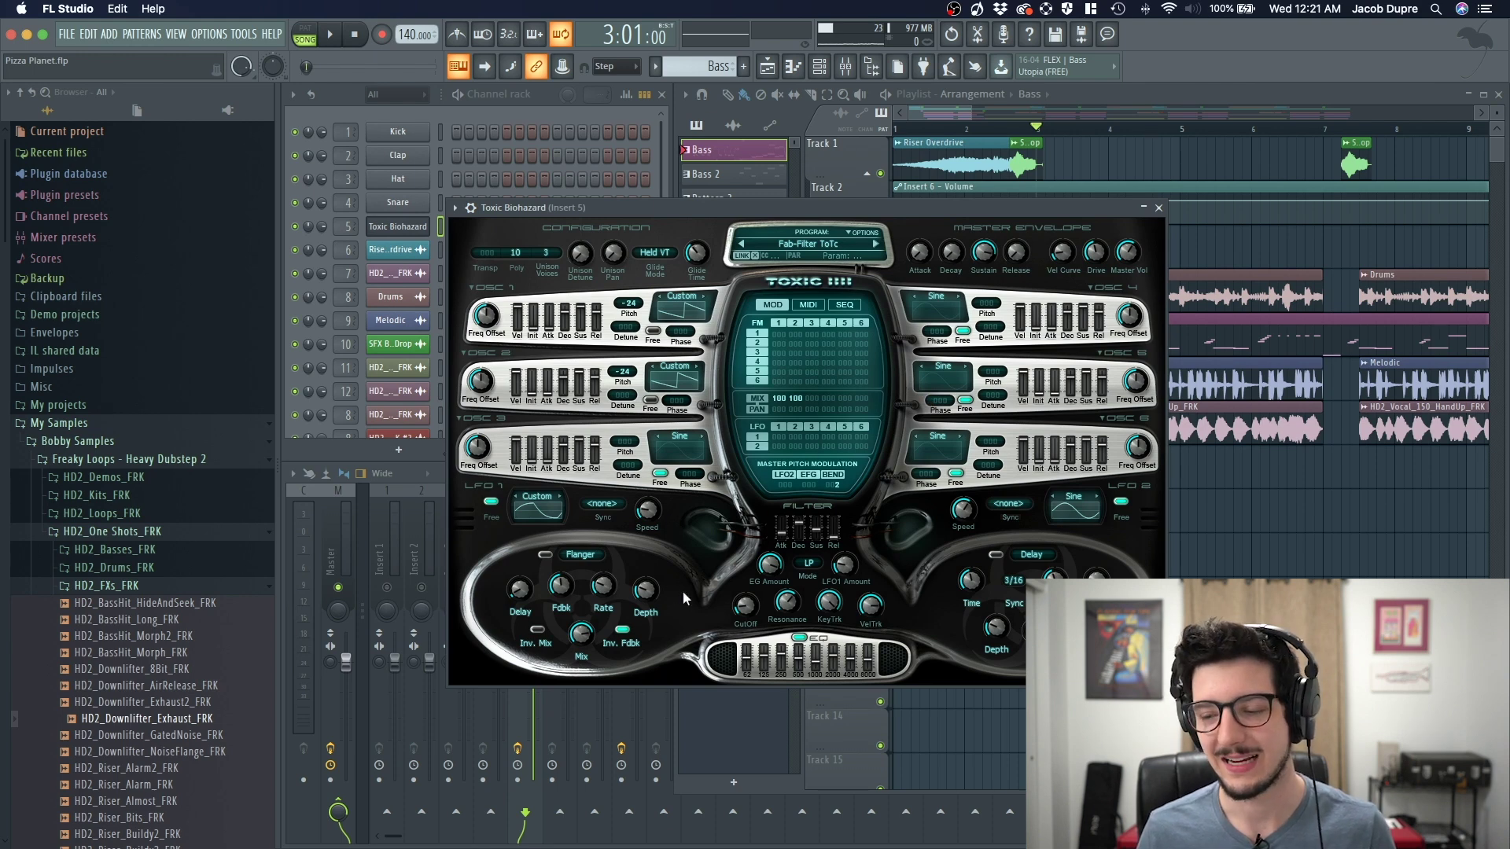
right_click(650, 513)
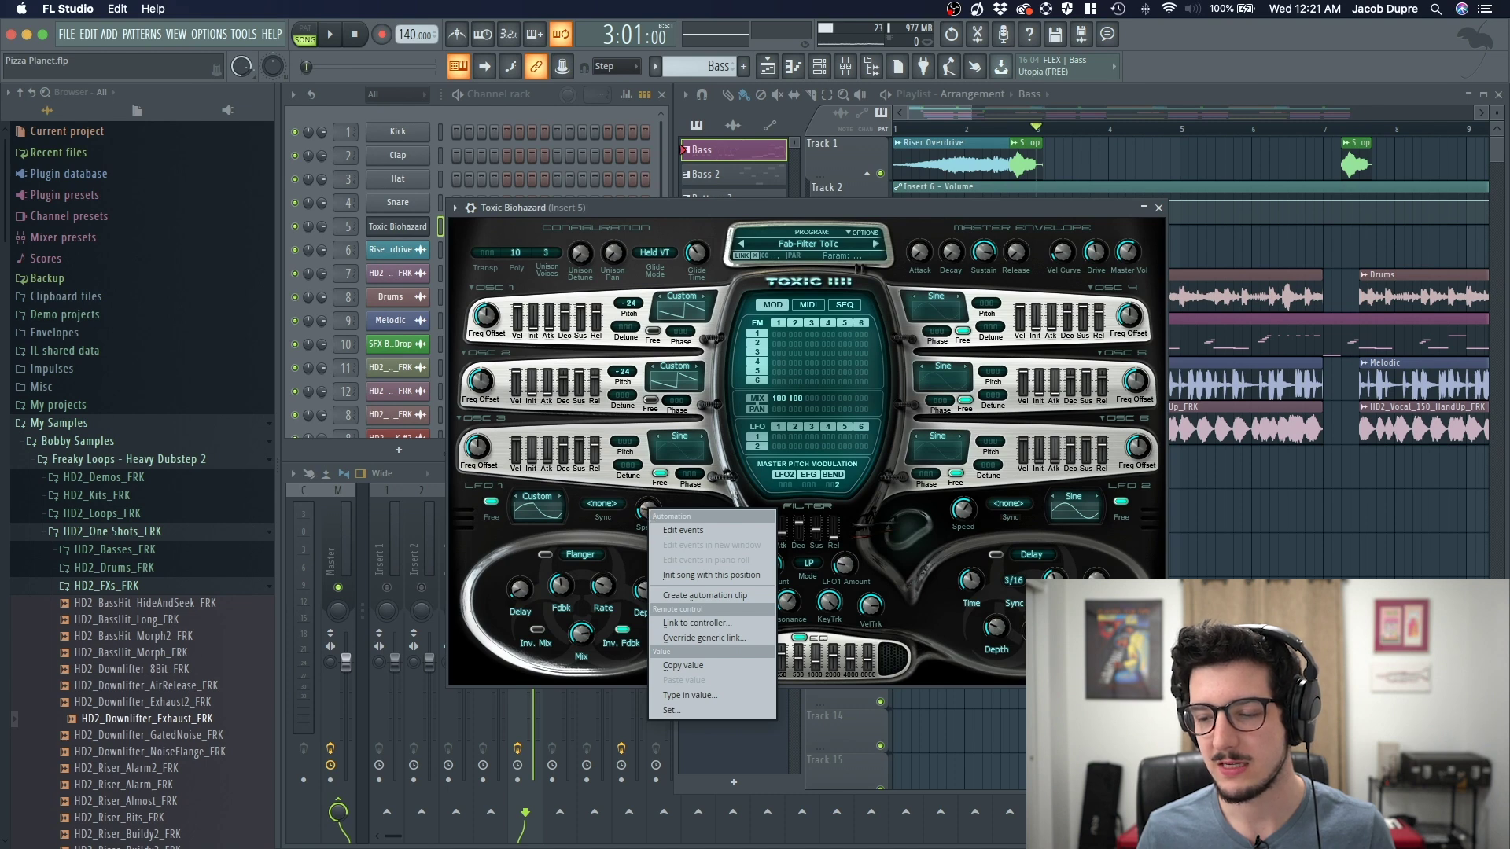
right_click(923, 252)
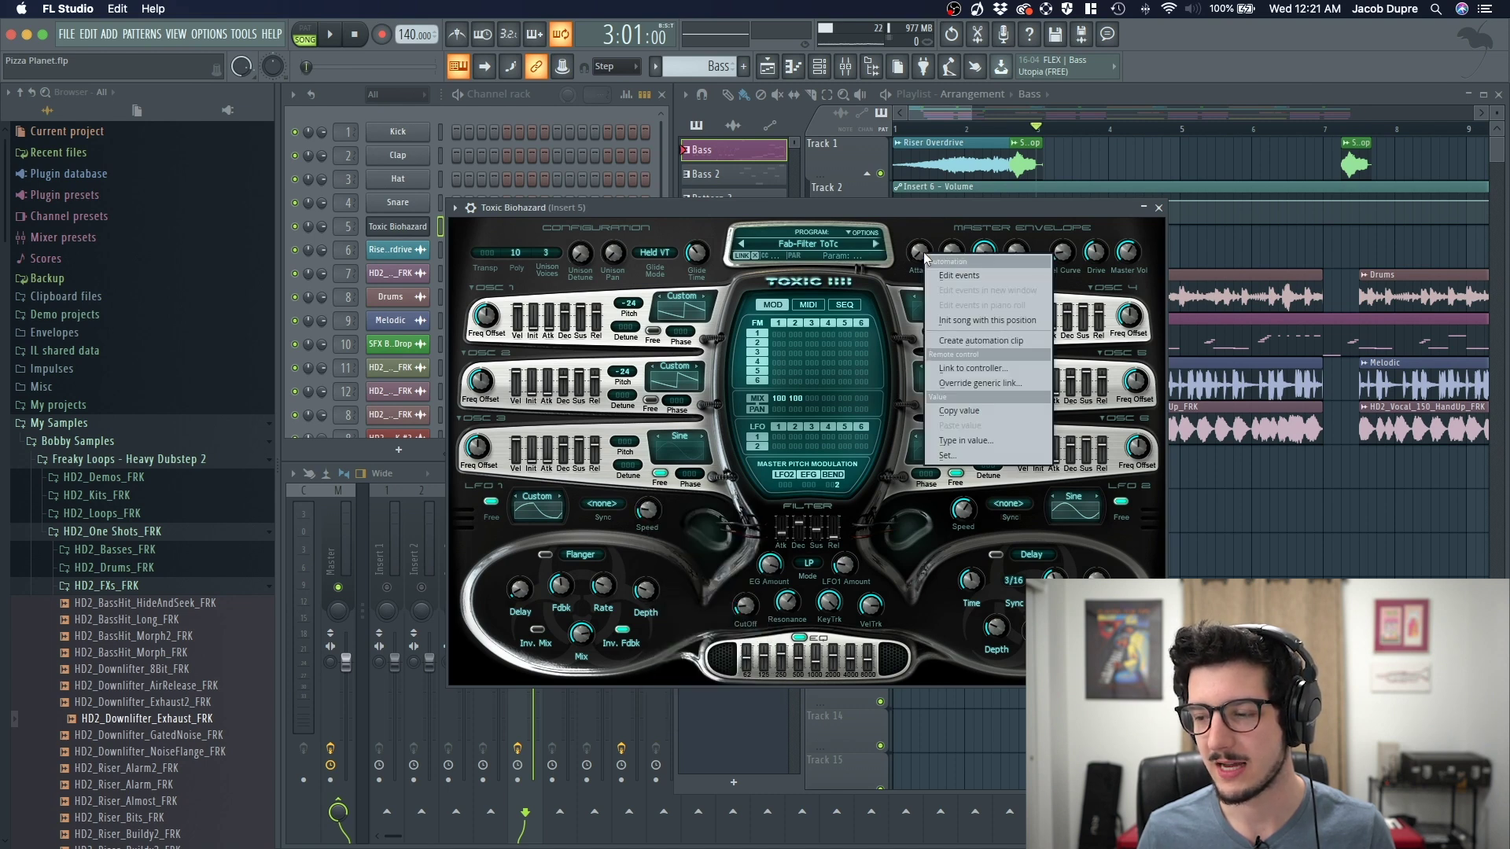
right_click(1095, 253)
right_click(1062, 256)
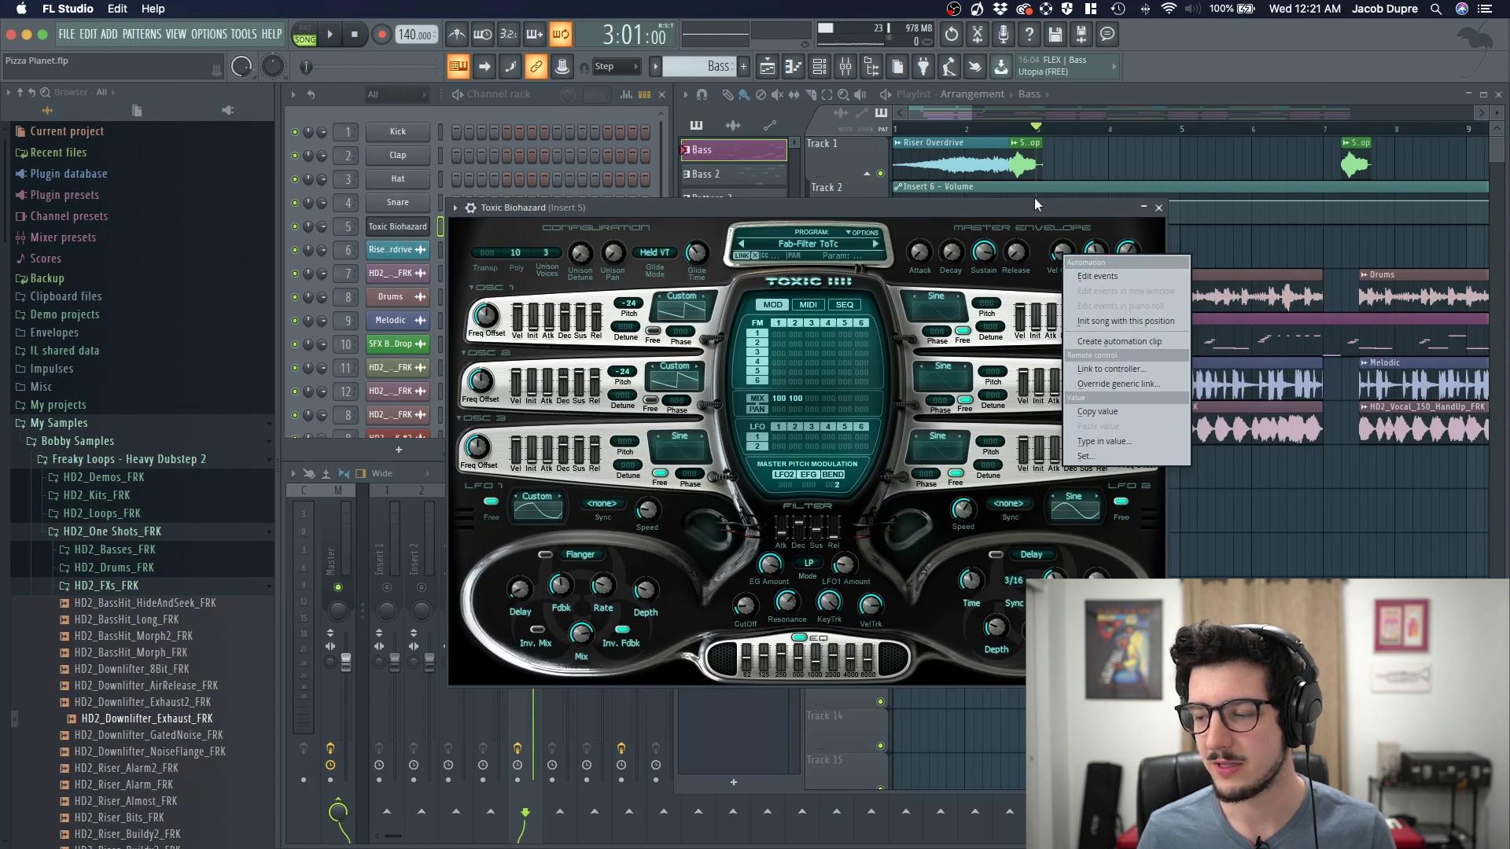
Step: Create a Toxic Biohazard - Distortion automation clip from the Drive knob and close the plugin
right_click(1098, 246)
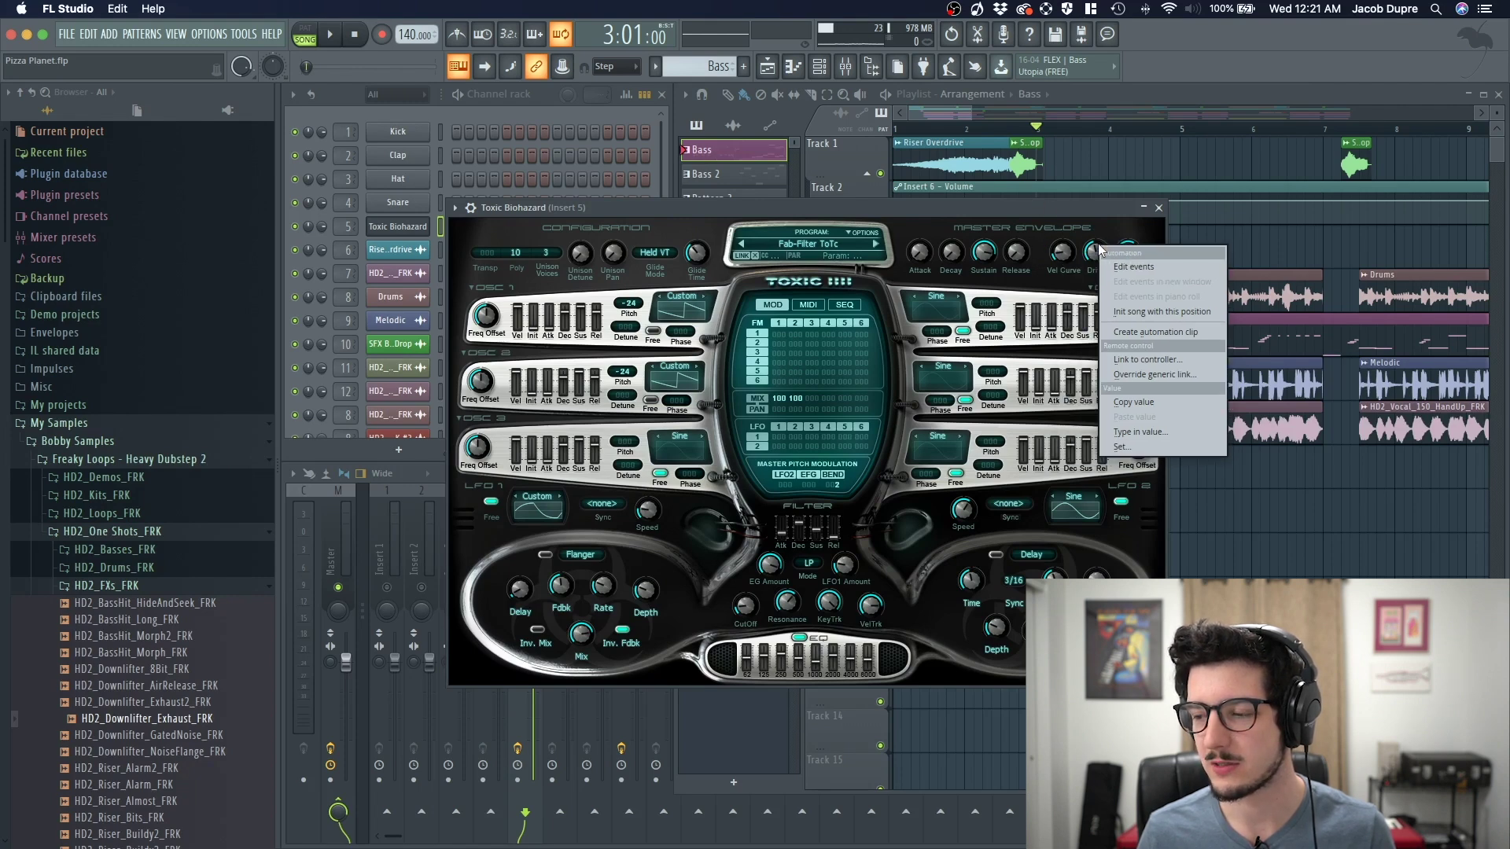
click(1161, 330)
click(1157, 208)
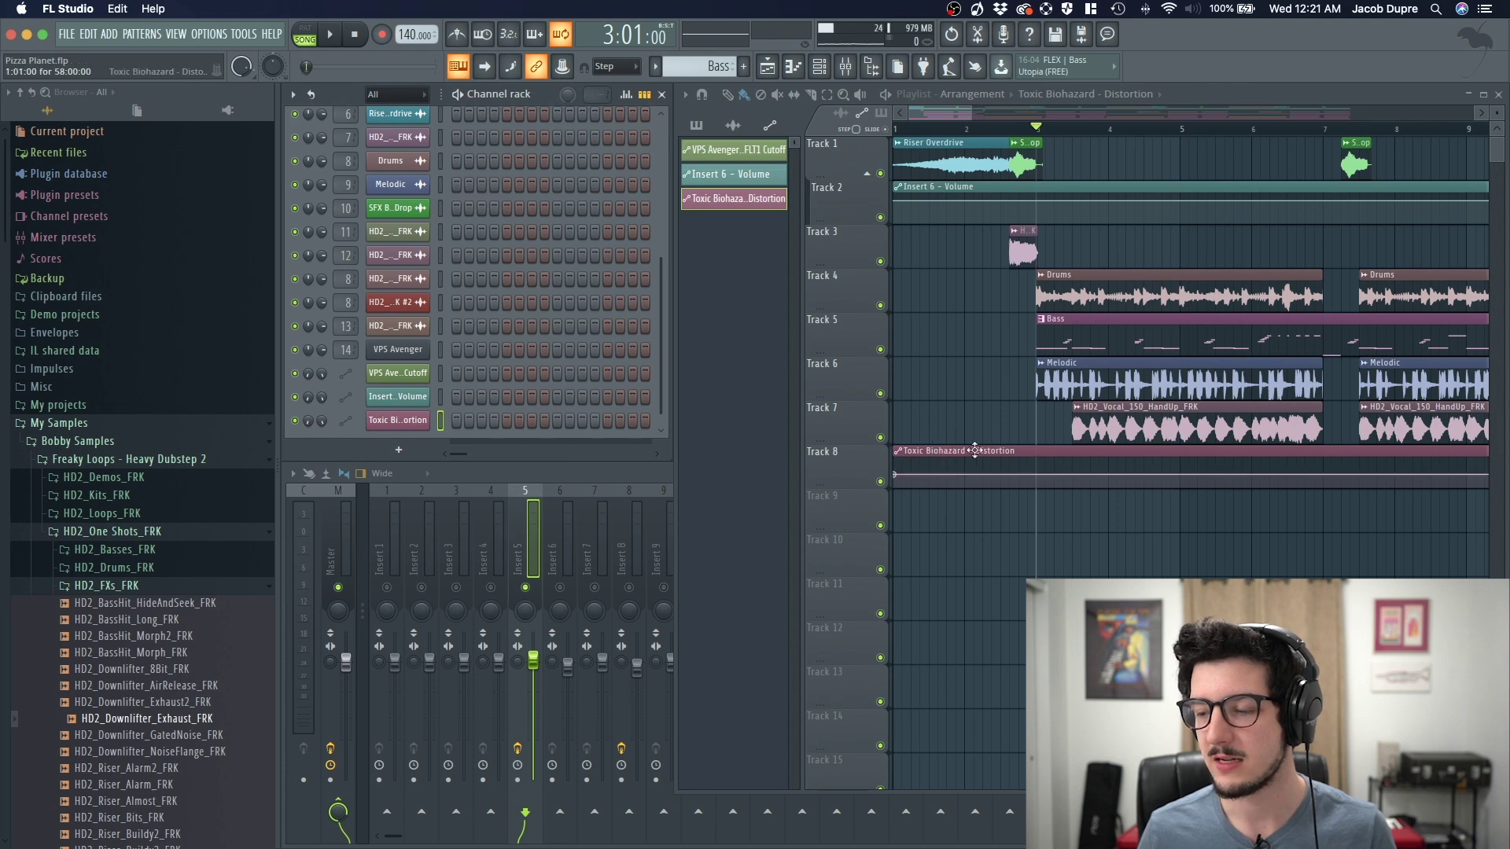
Step: Scroll the Channel Rack to the VPS Avenger channel and open its synth window
right_click(848, 460)
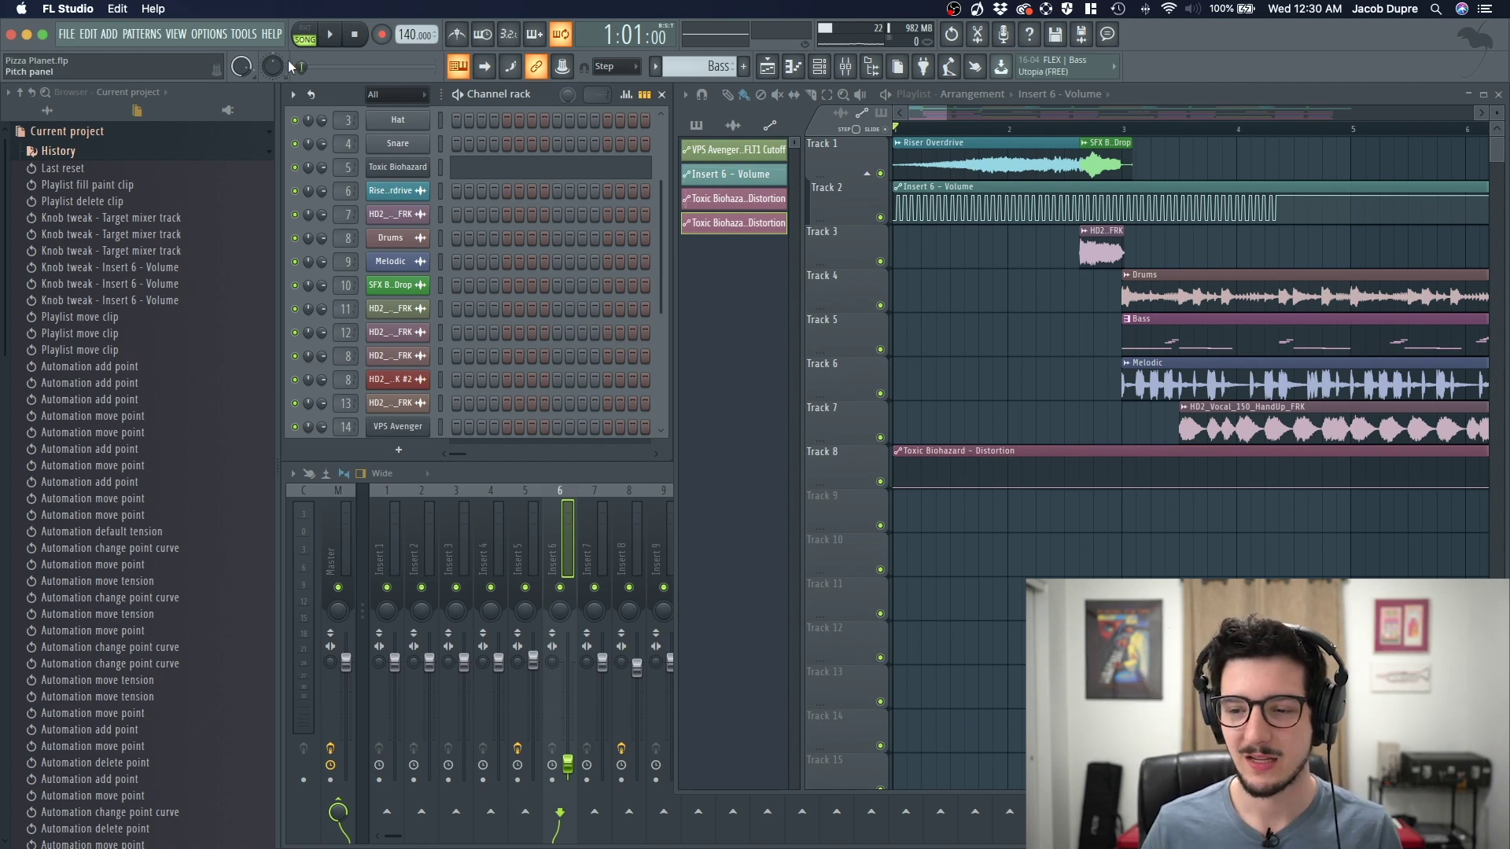
scroll(444, 384, down, 5)
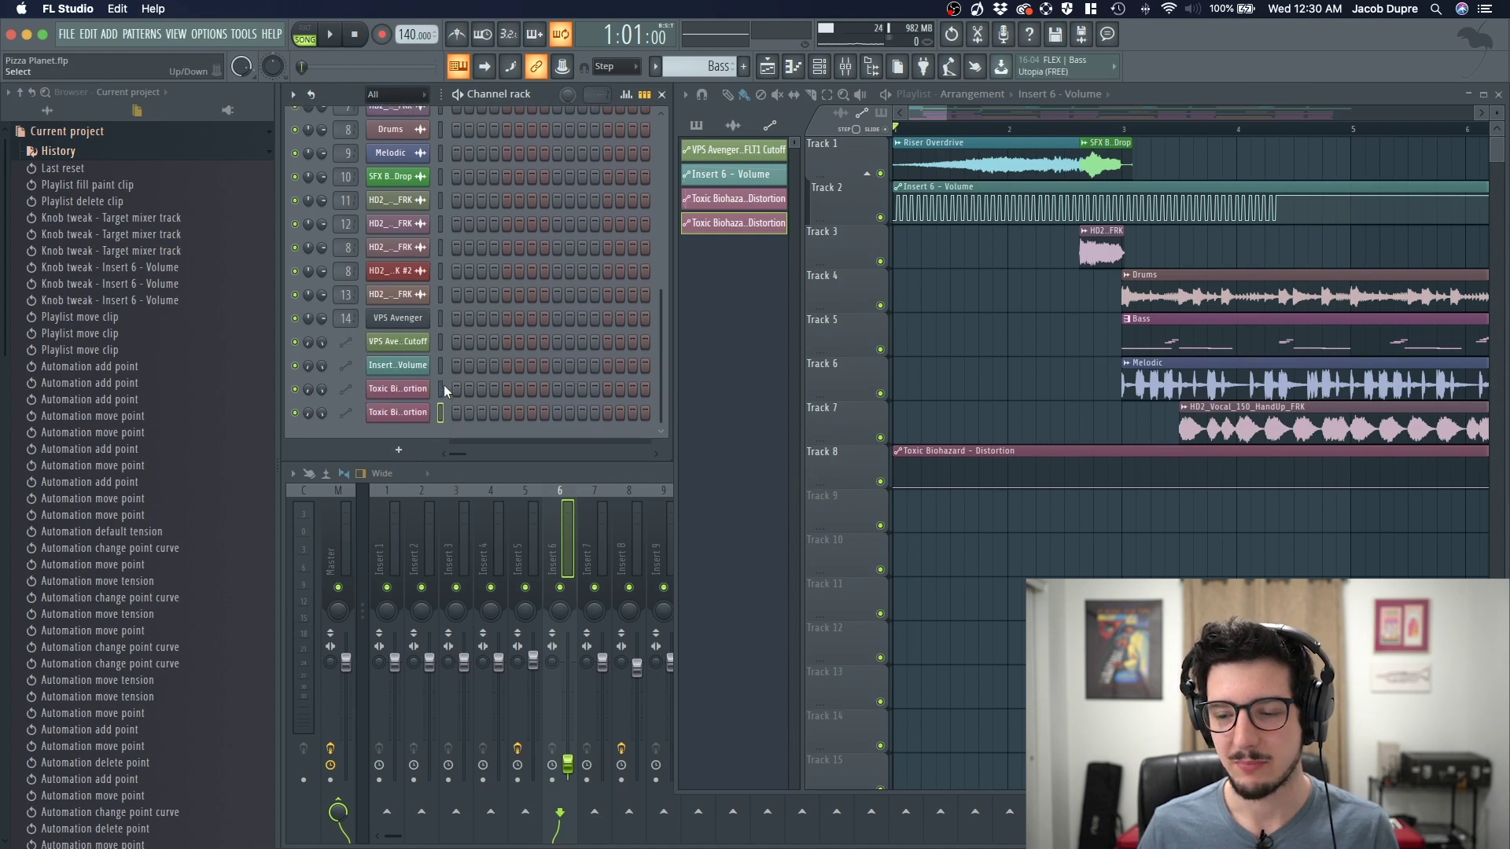
click(437, 317)
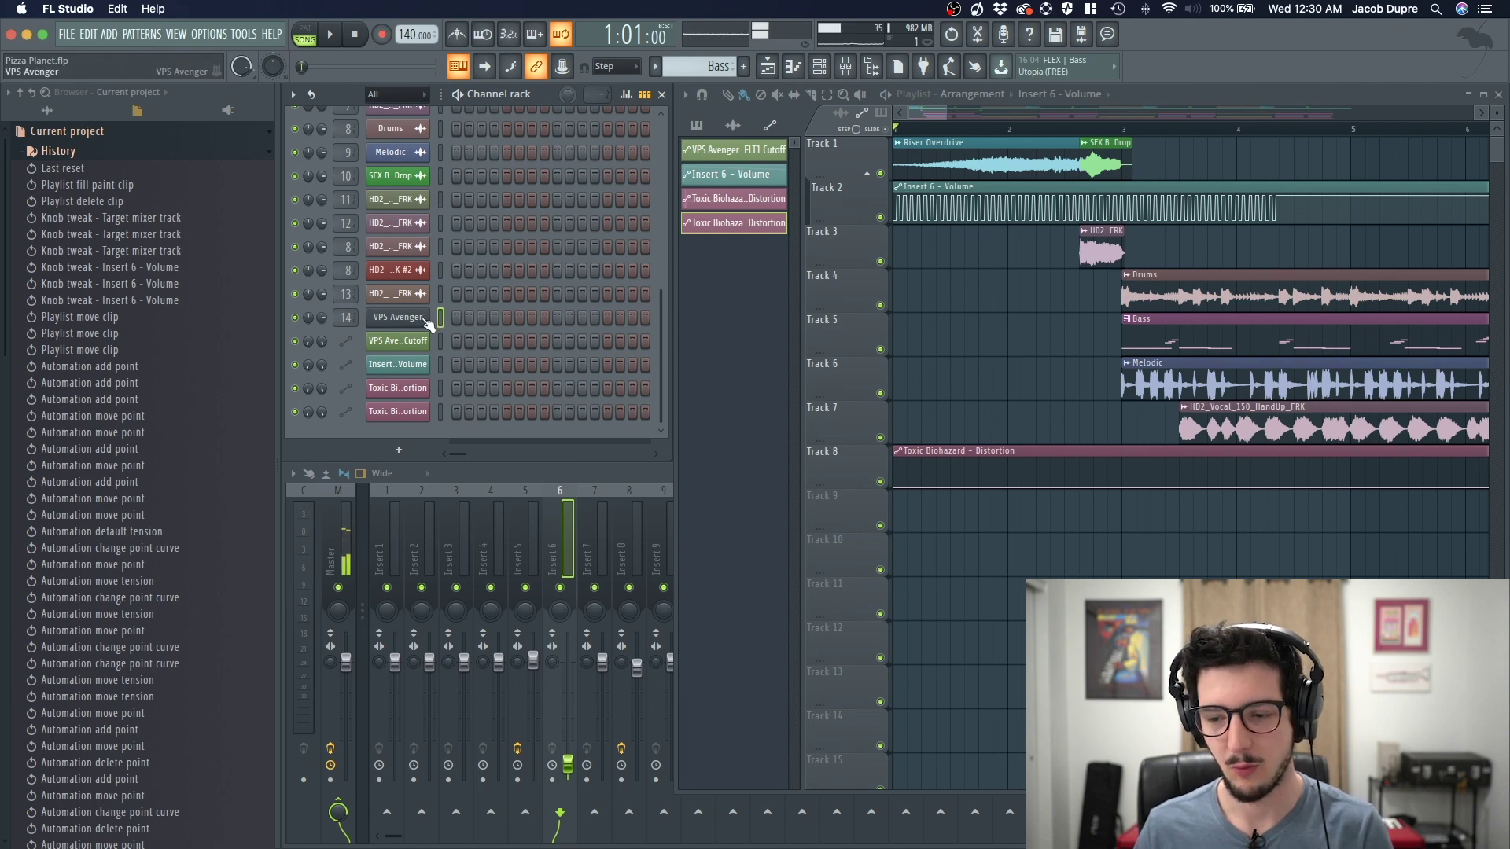
click(397, 317)
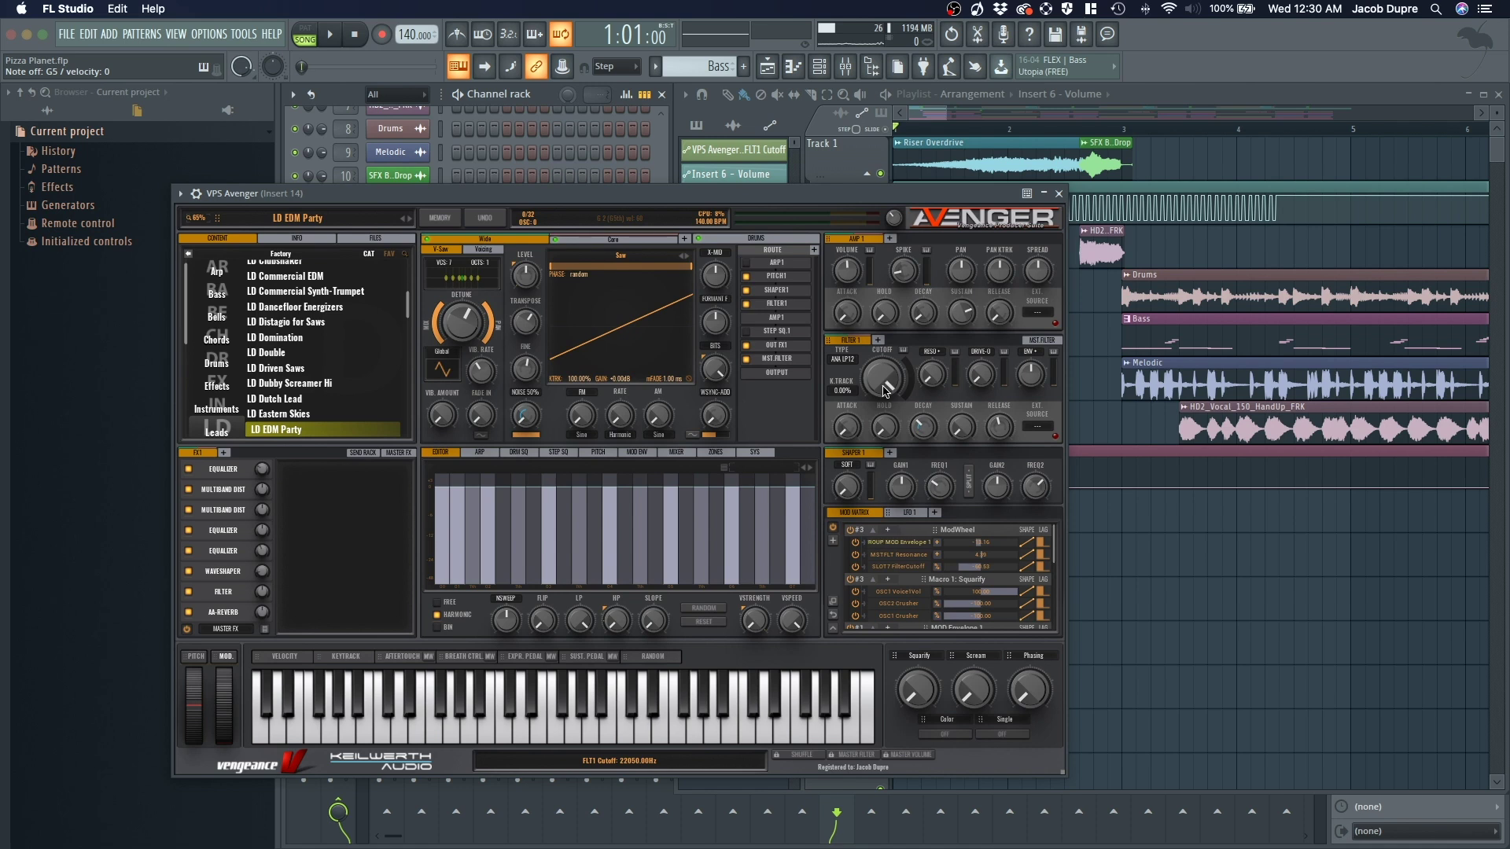
Step: Raise VPS Avenger's FLT1 Cutoff to 22050 Hz, create its automation clip, and close the synth window
drag(878, 384, 876, 338)
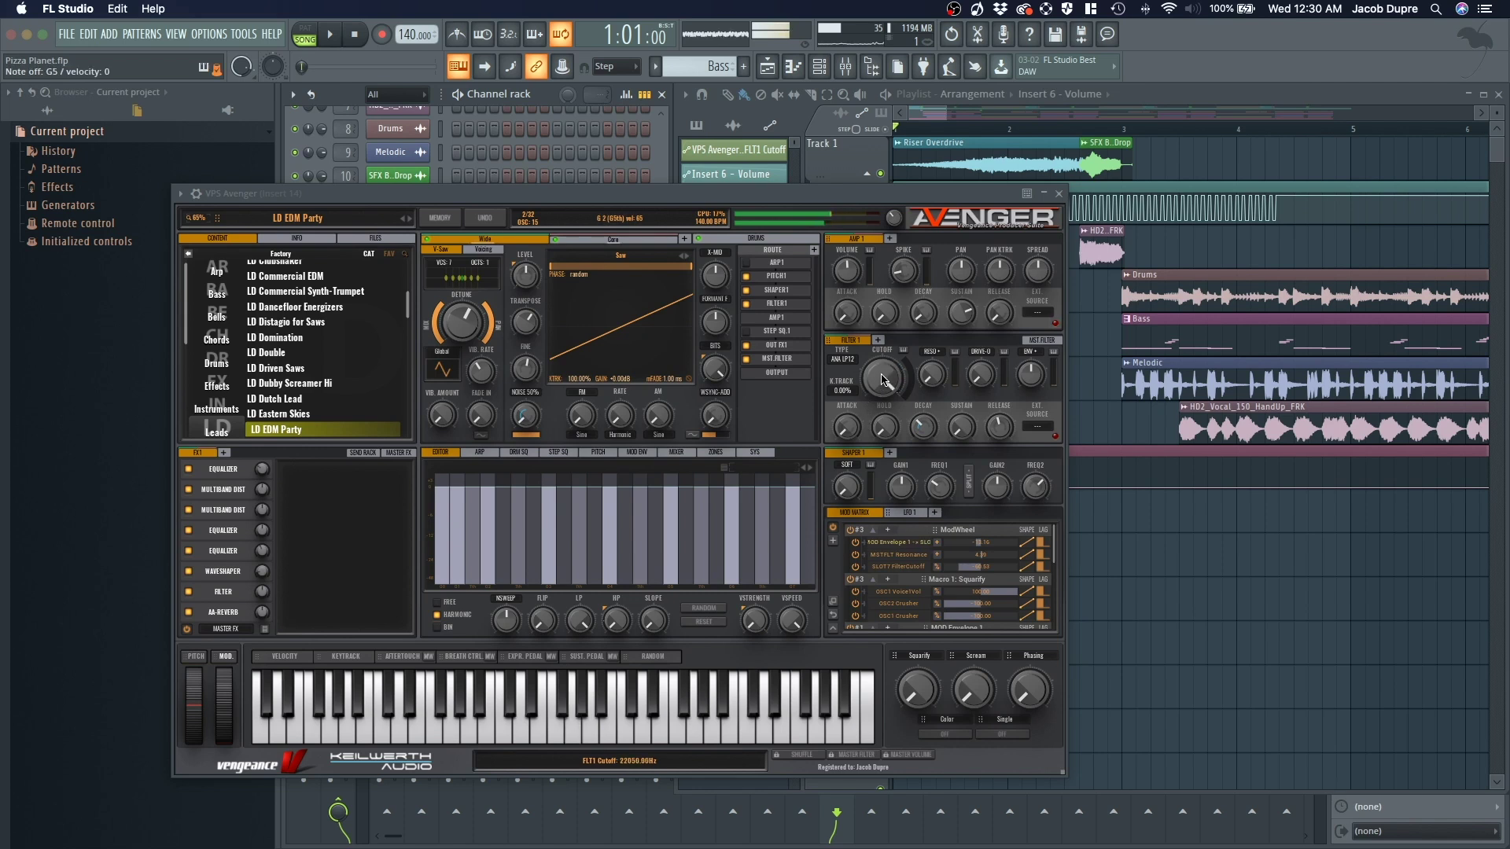
click(568, 69)
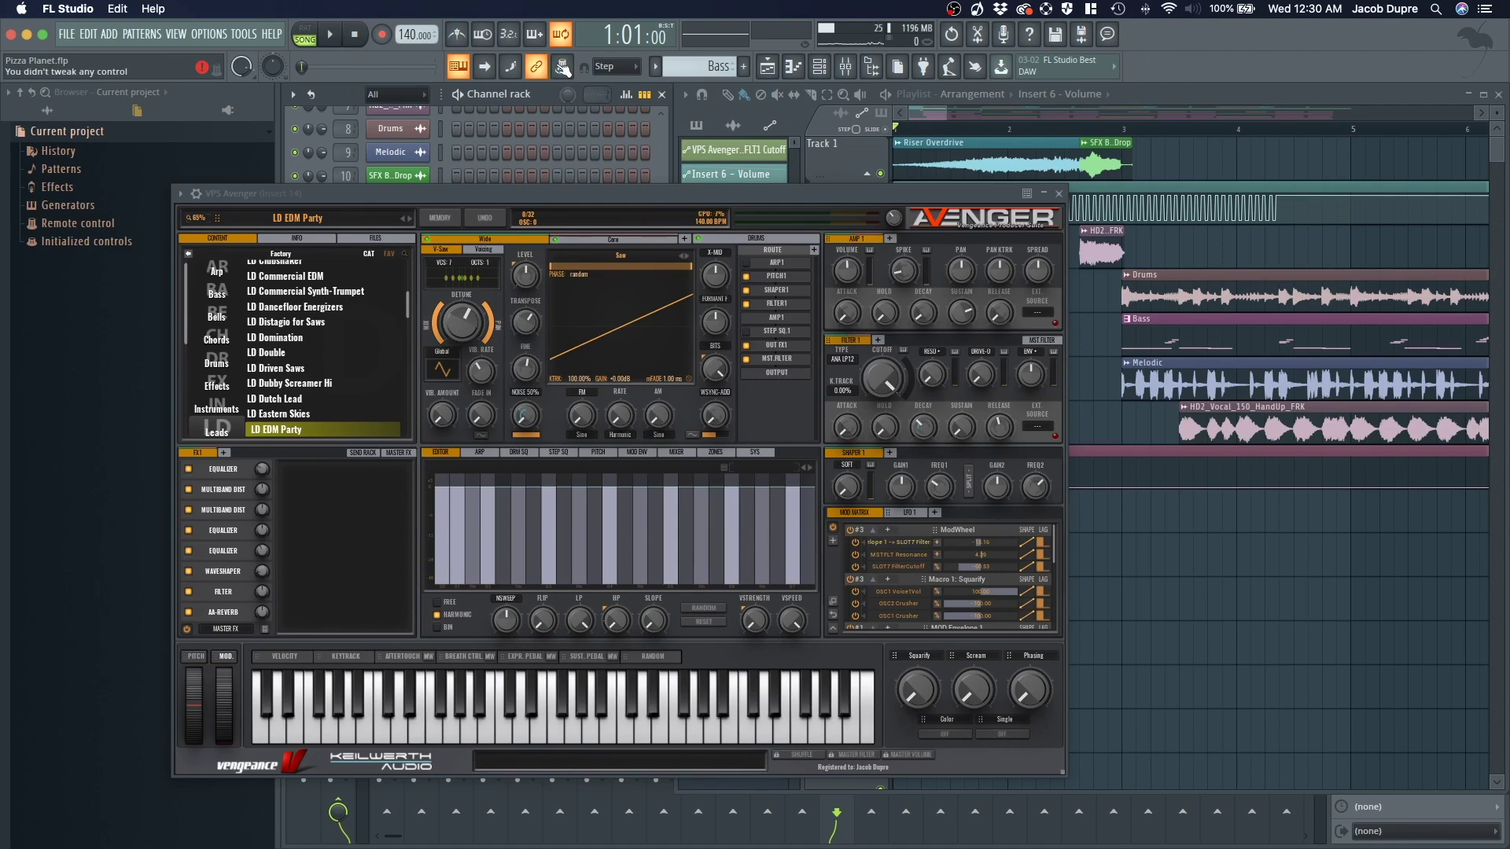
click(560, 68)
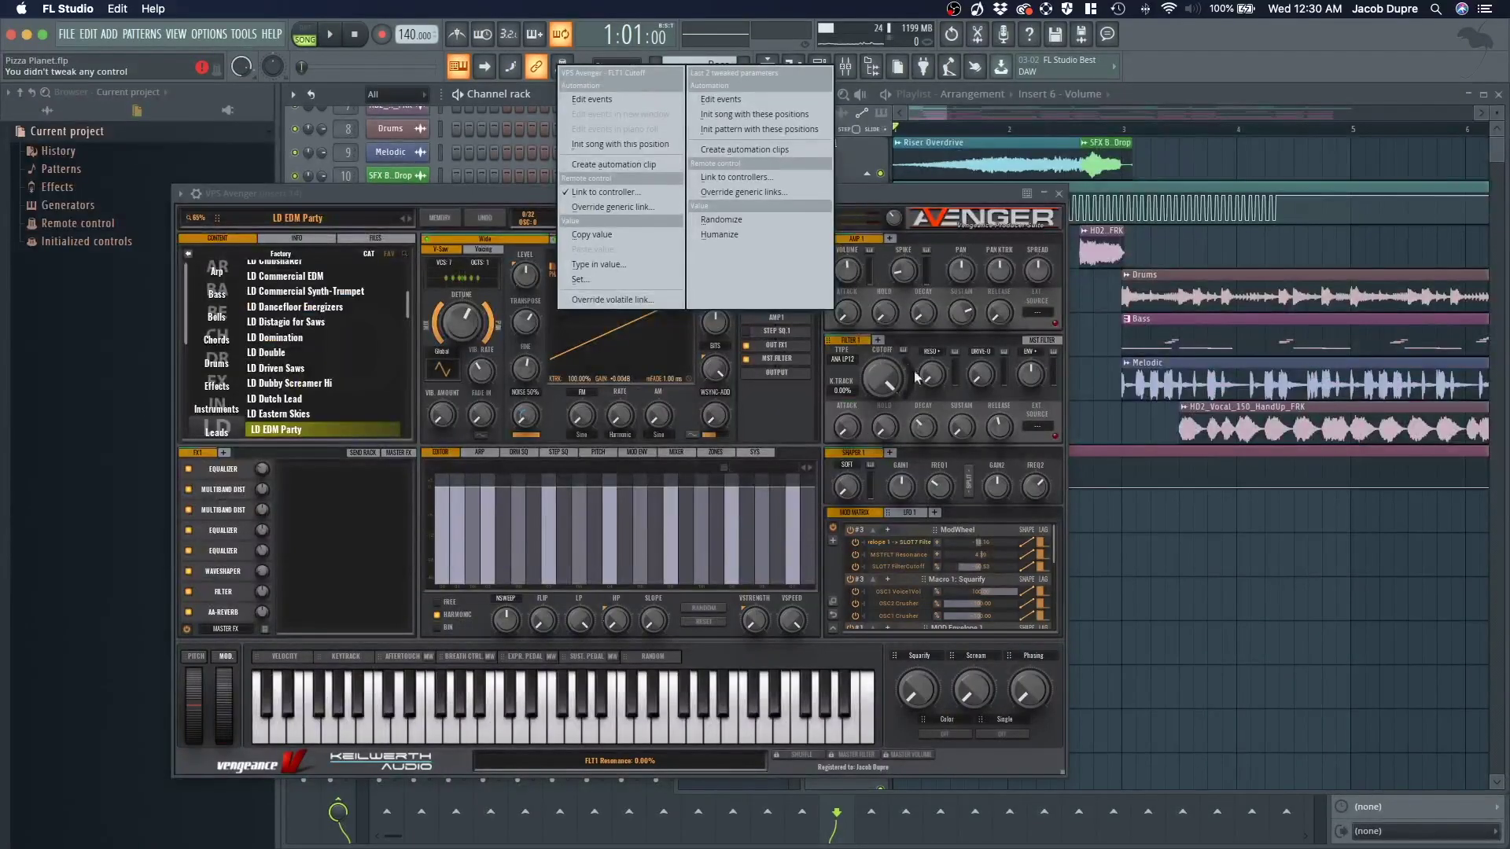
click(869, 390)
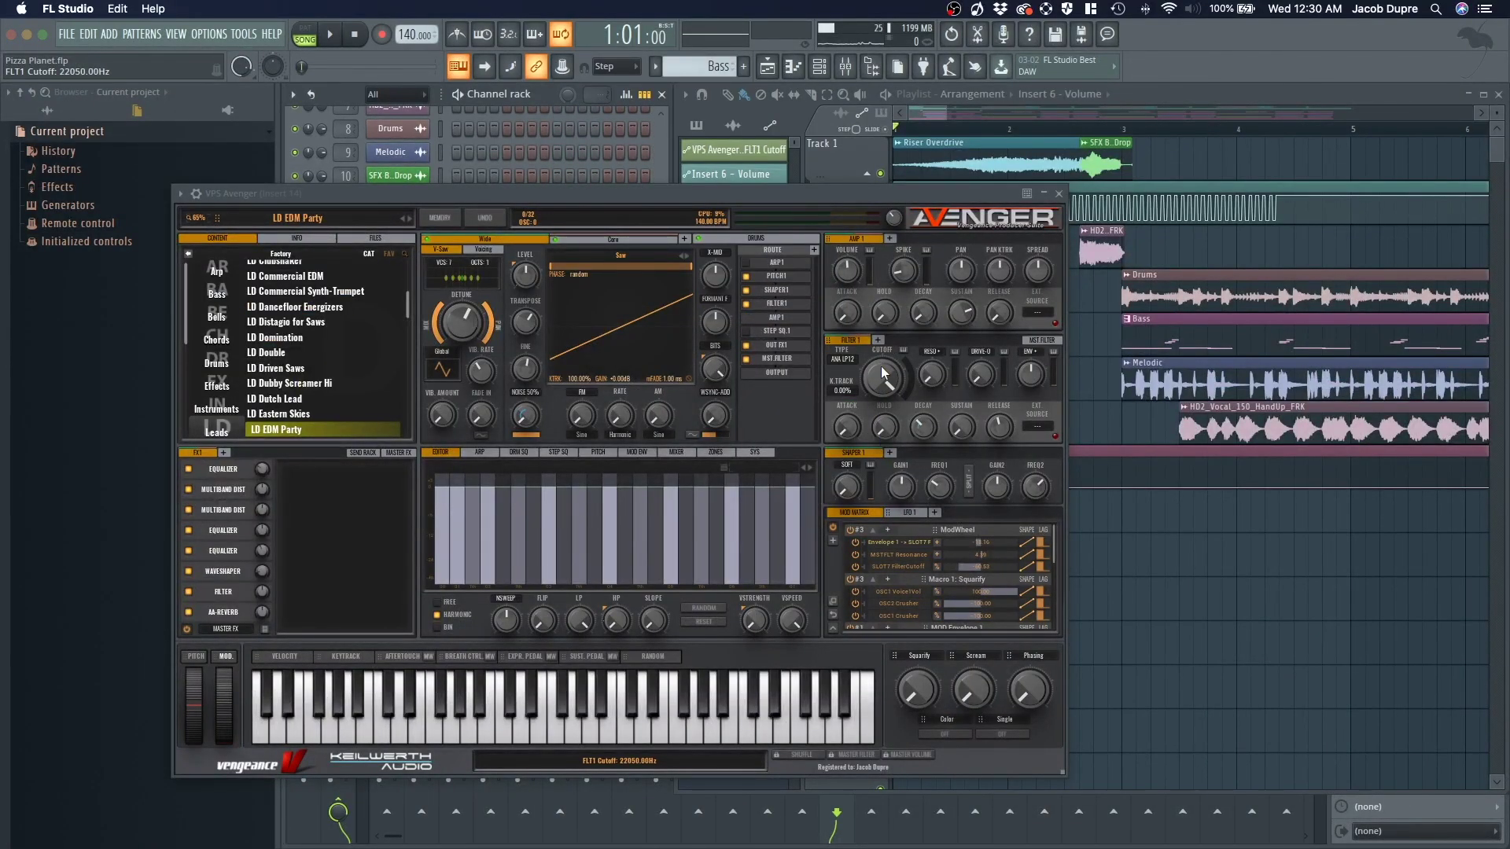
right_click(564, 72)
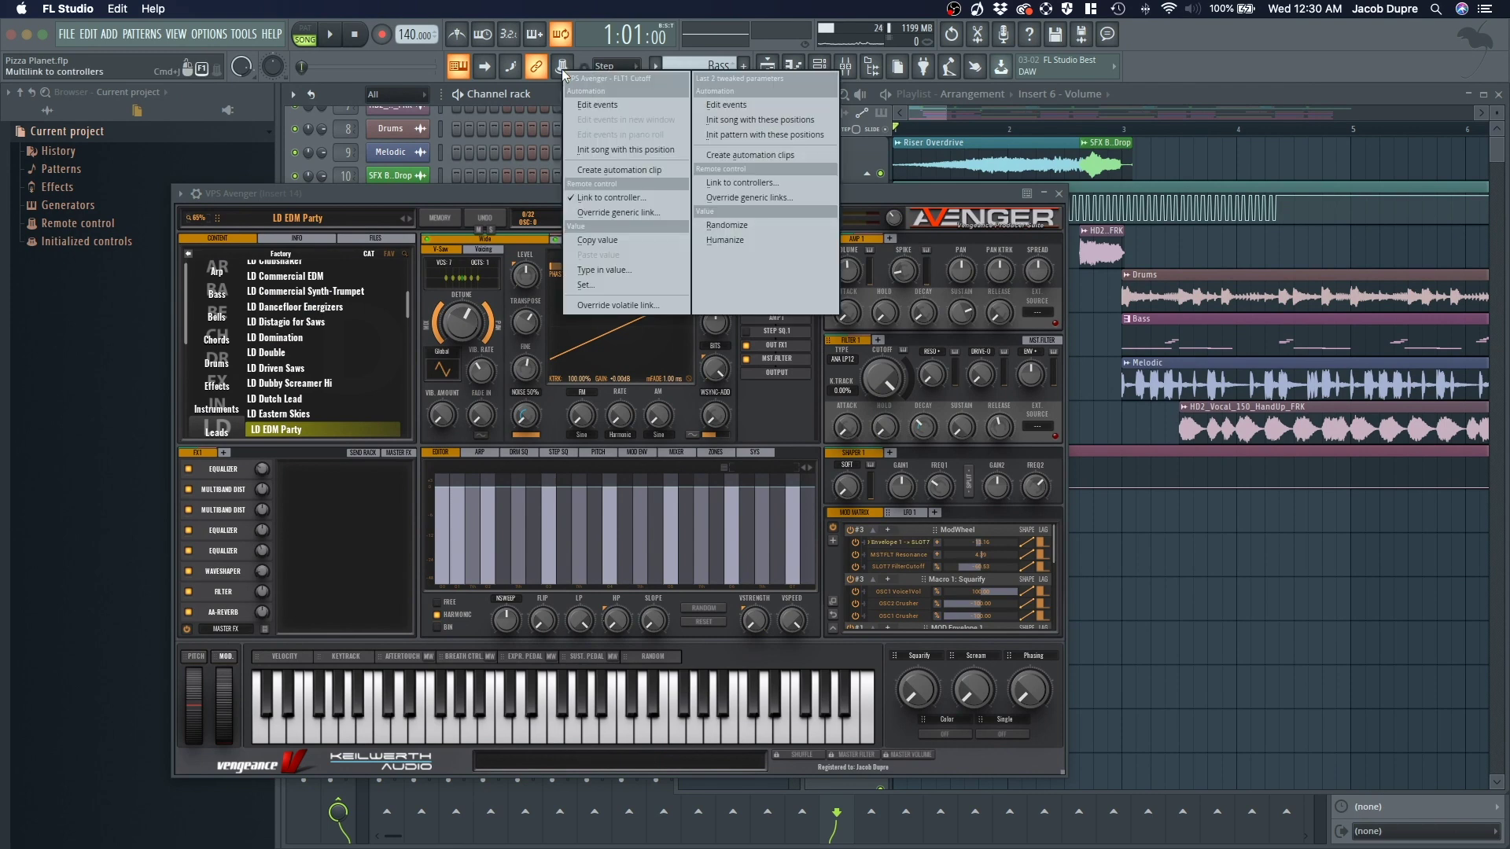
click(621, 170)
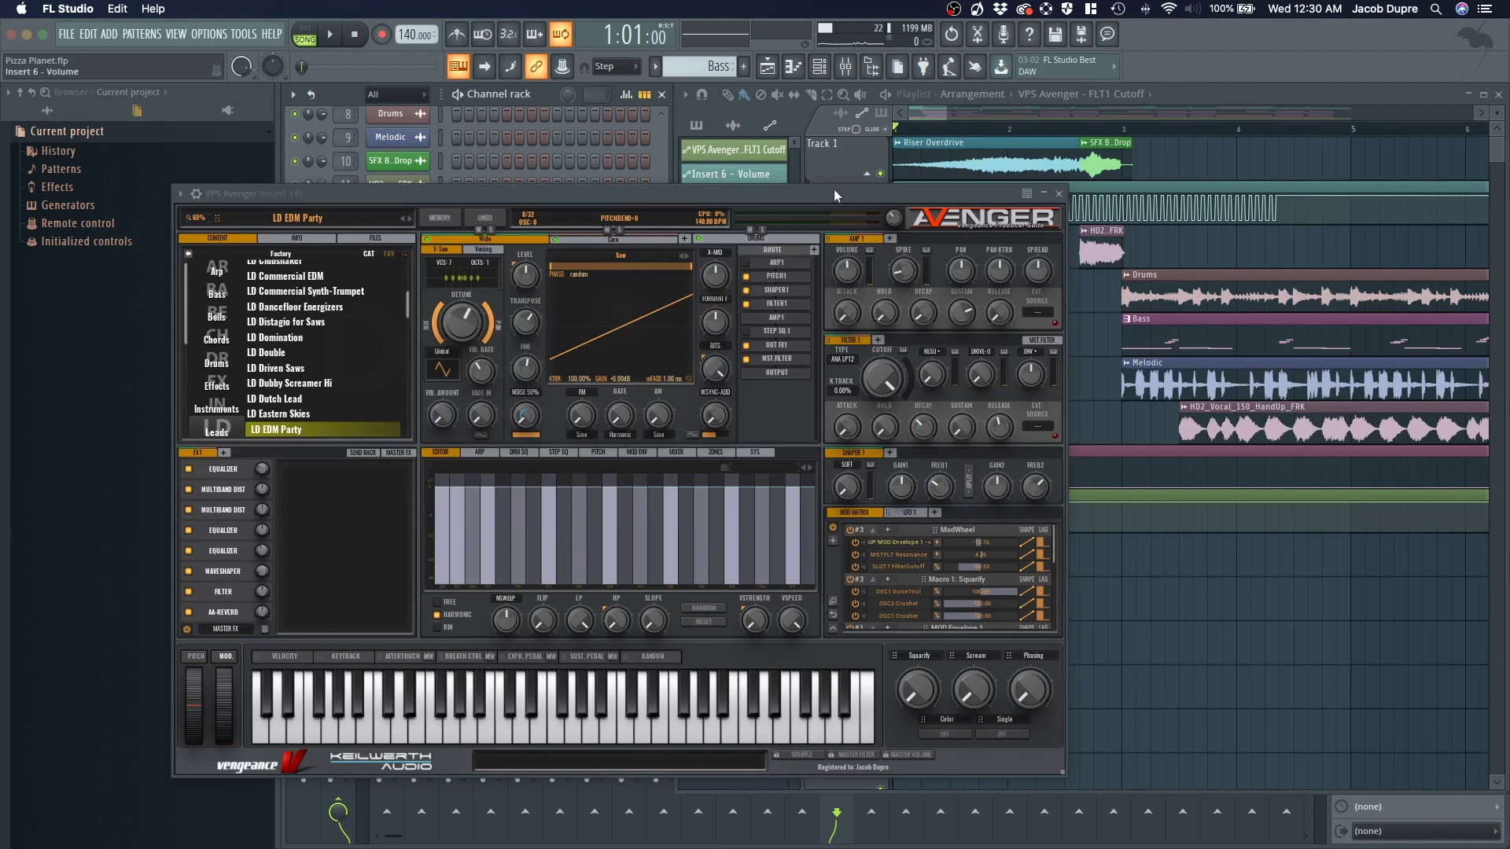
click(1060, 195)
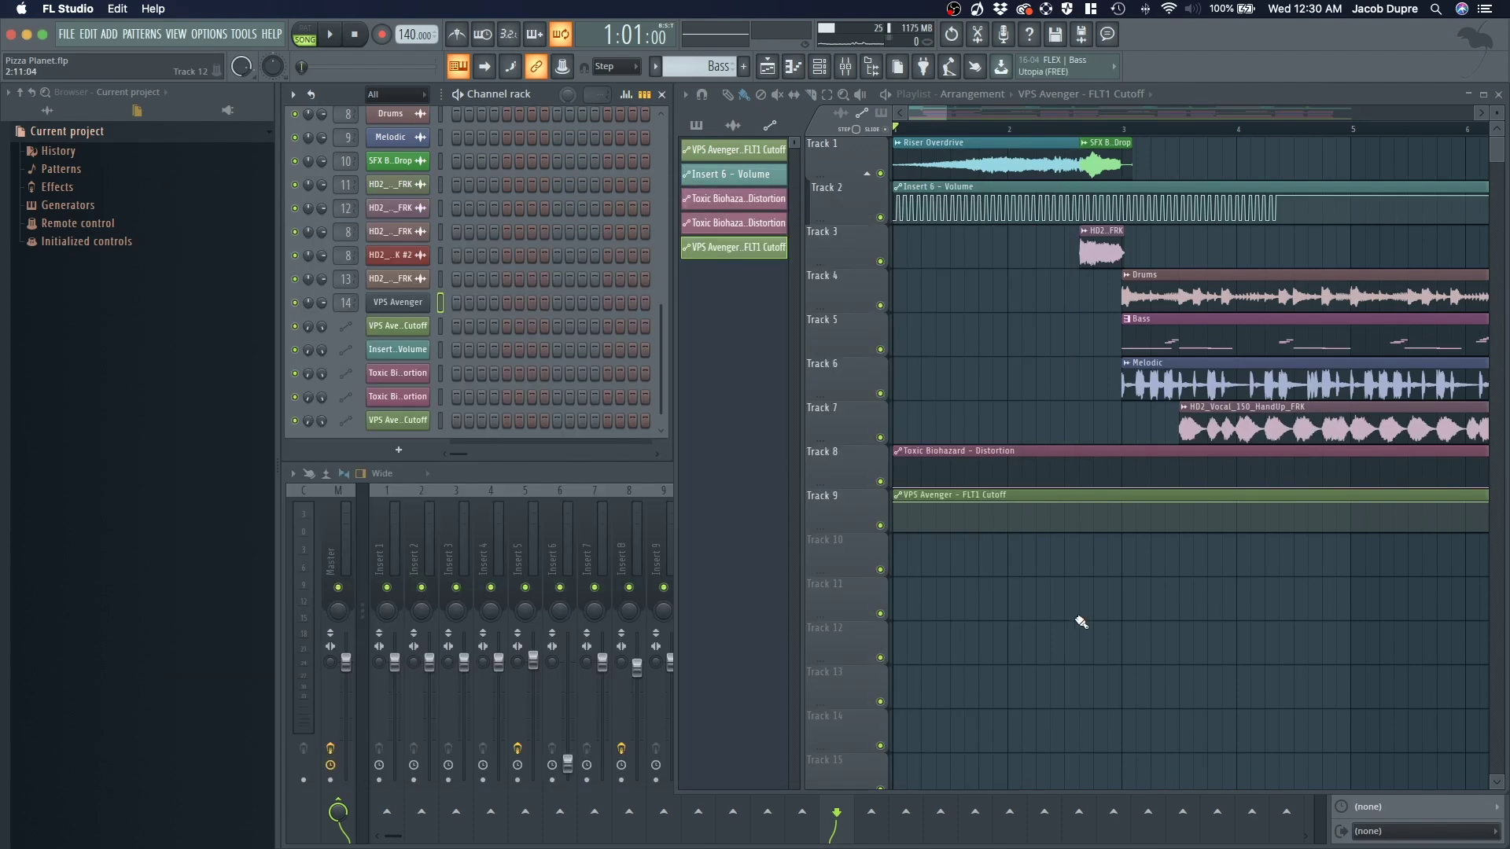
Step: Show the pattern list in the picker and switch playback to pattern mode
scroll(945, 543, up, 6)
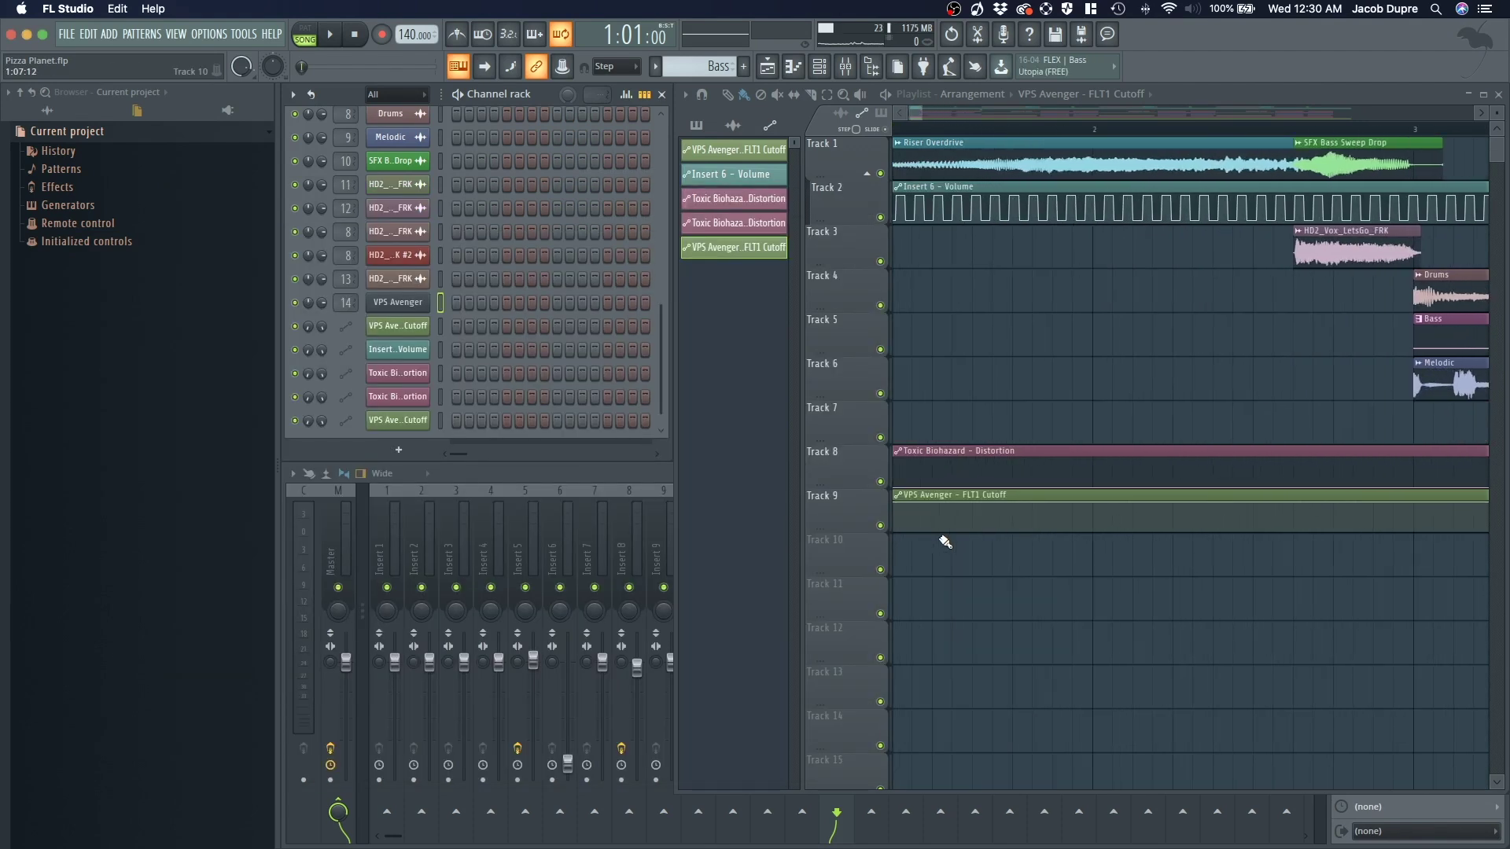
scroll(945, 542, down, 2)
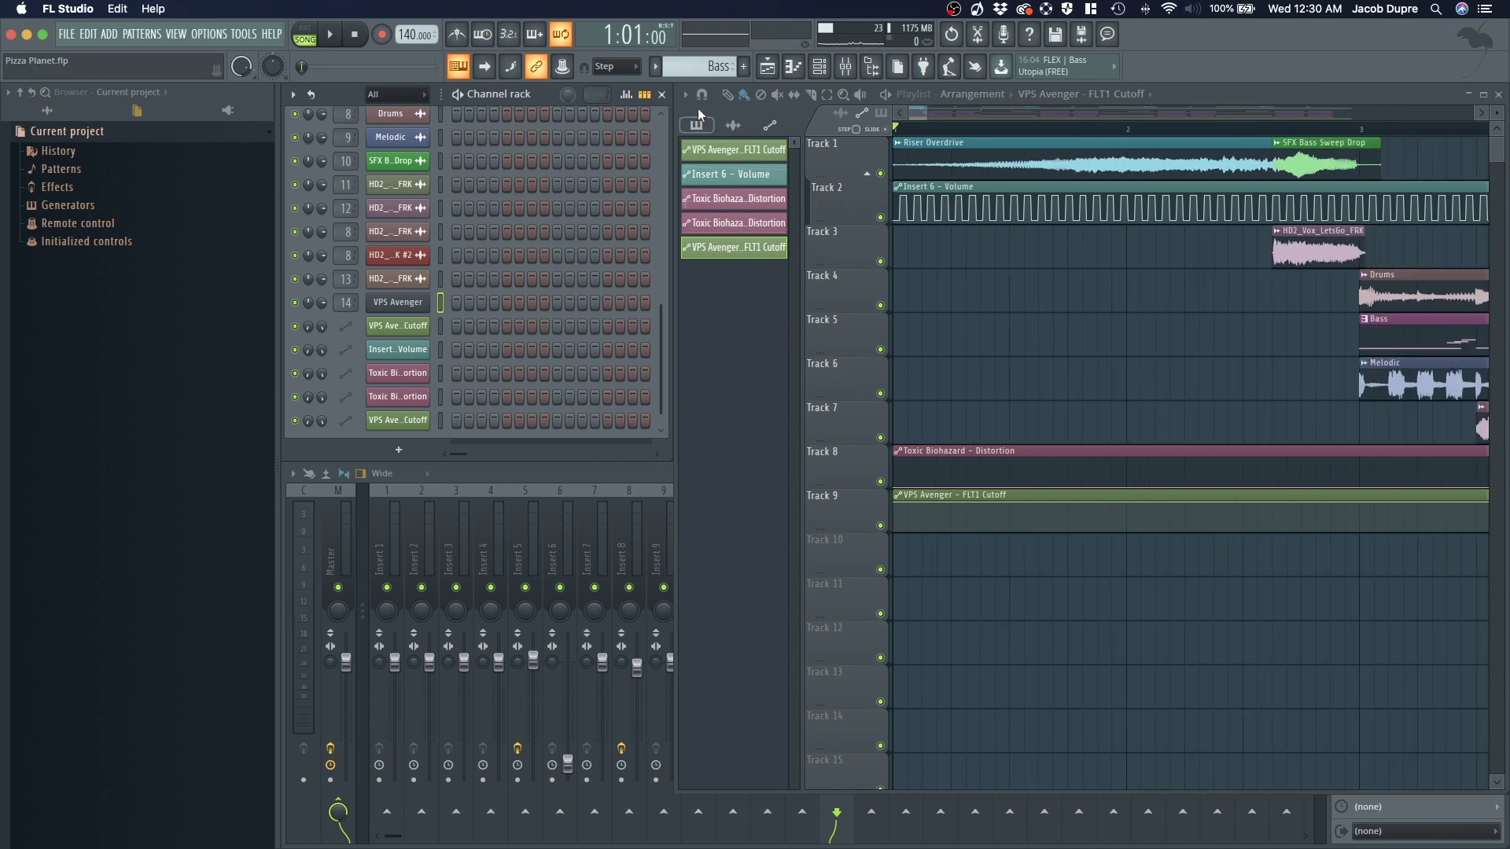
click(698, 126)
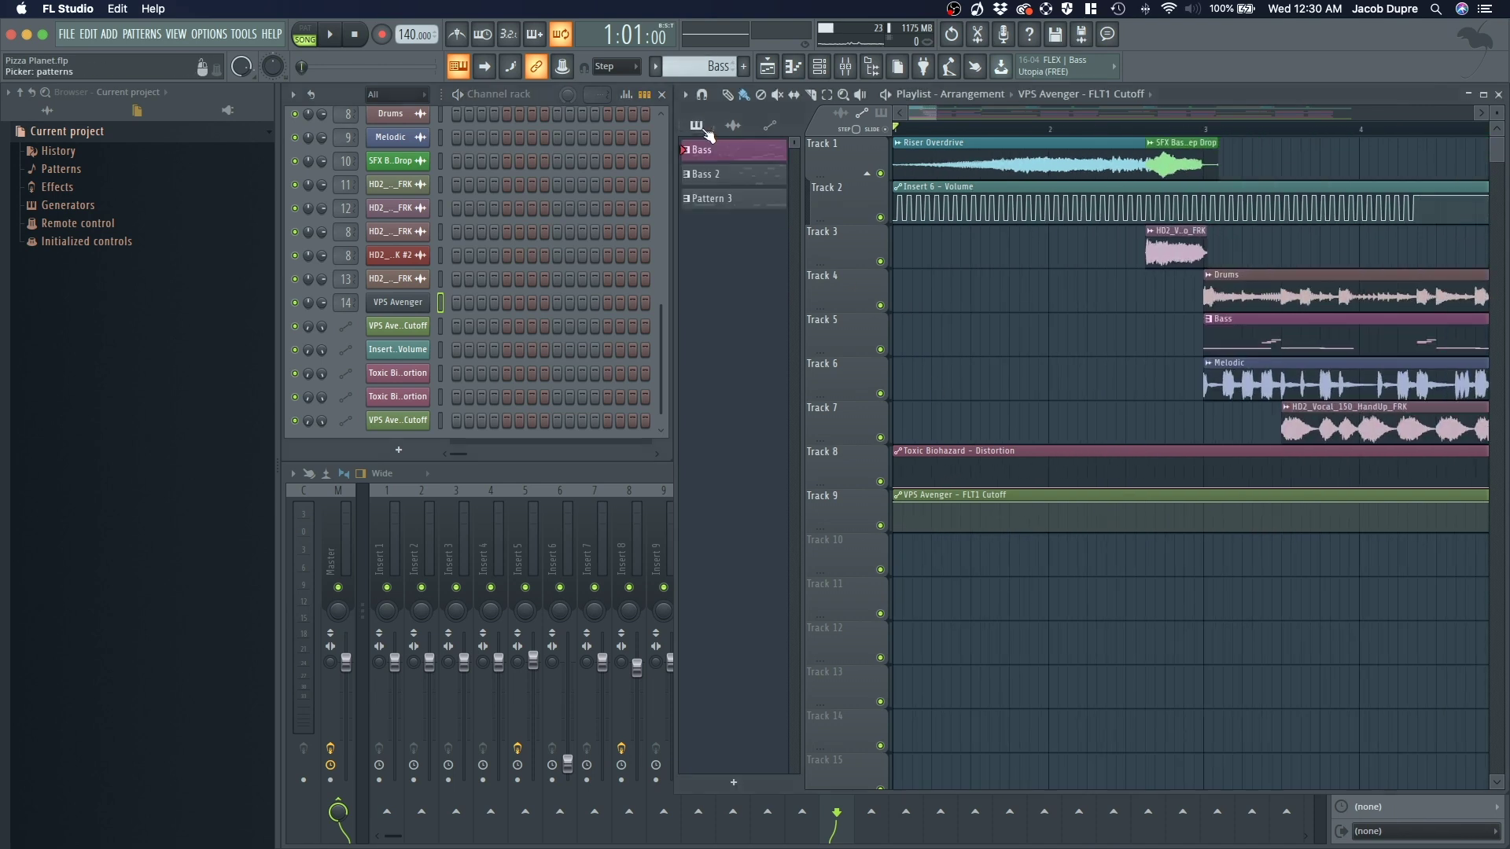
scroll(953, 464, down, 2)
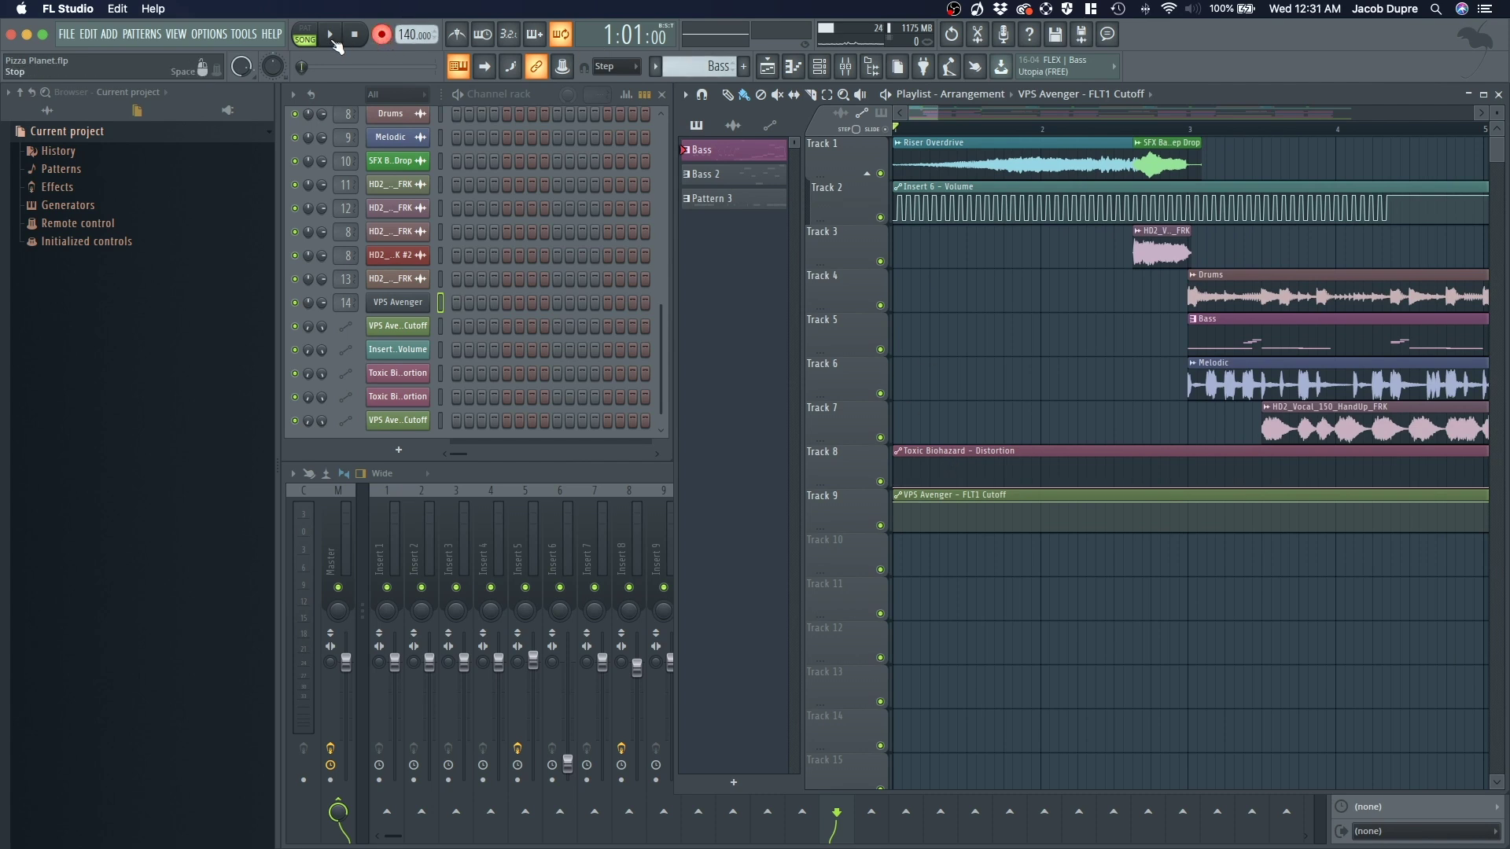
click(307, 34)
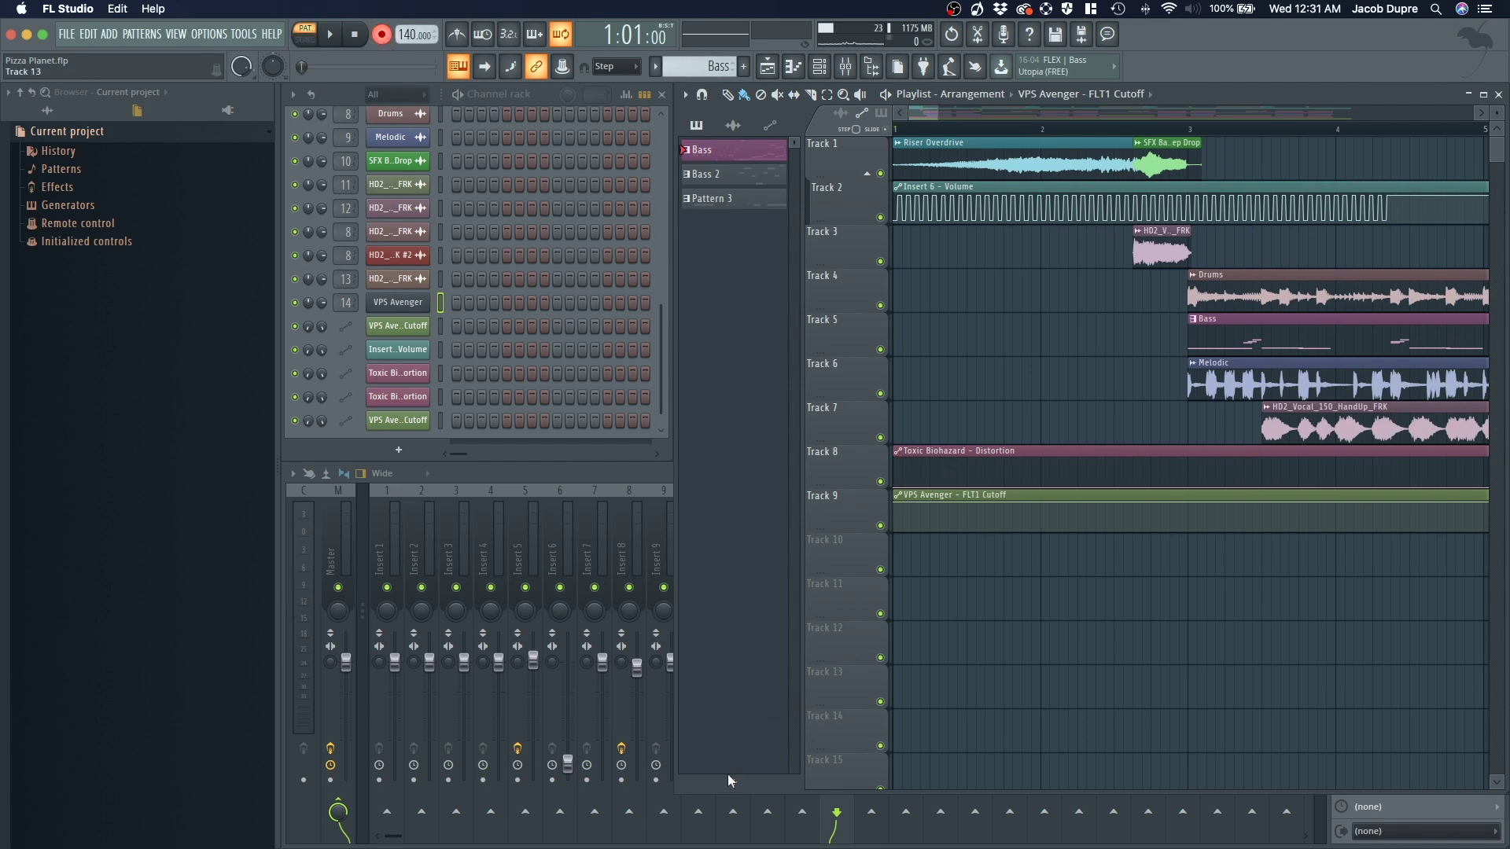
Step: Create Pattern 4 with its default name, then play and stop to end the recording
key(F4)
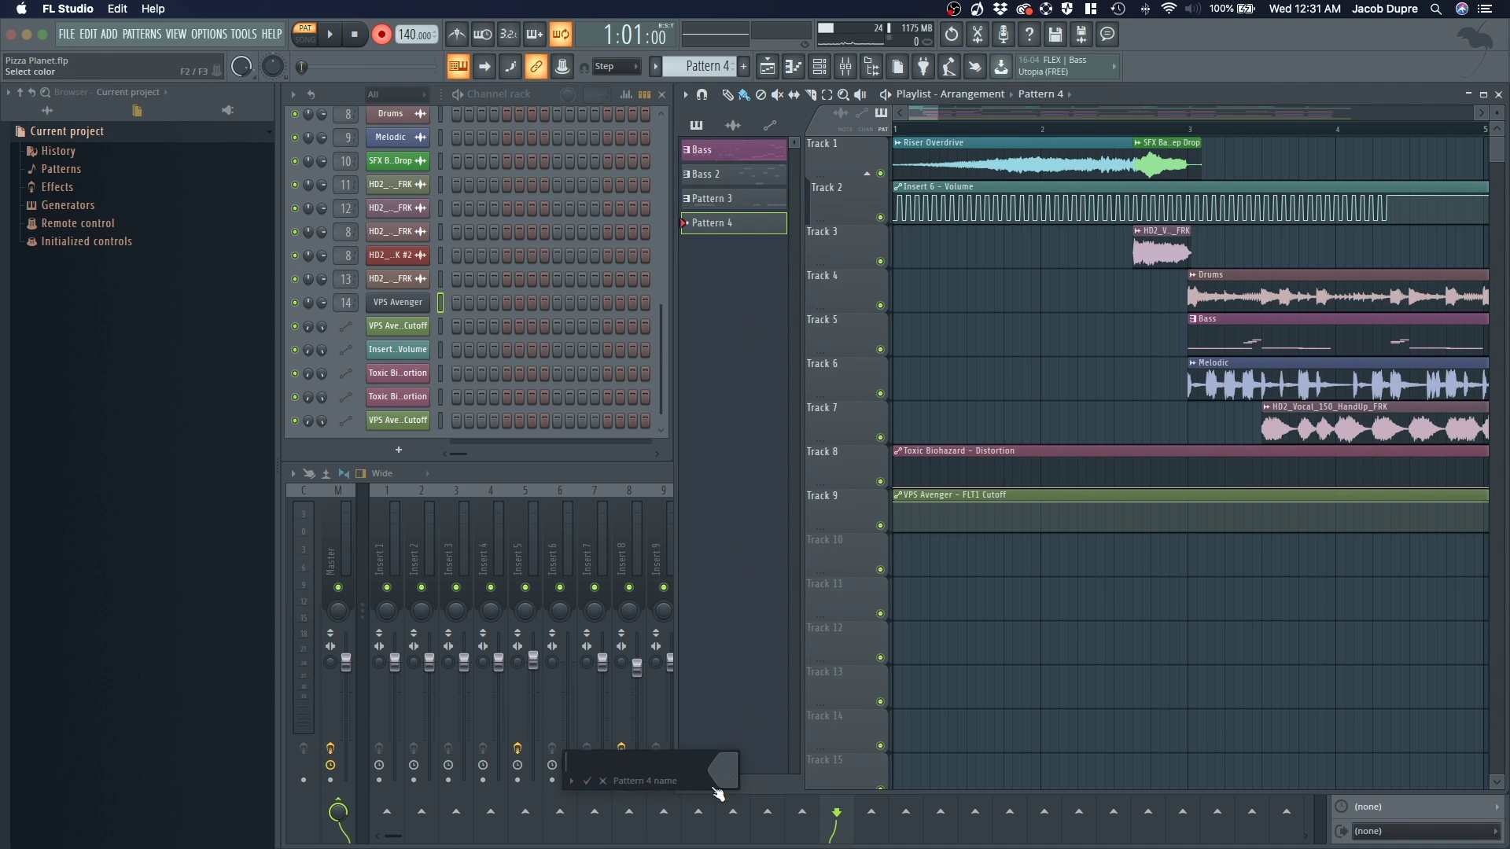
click(587, 781)
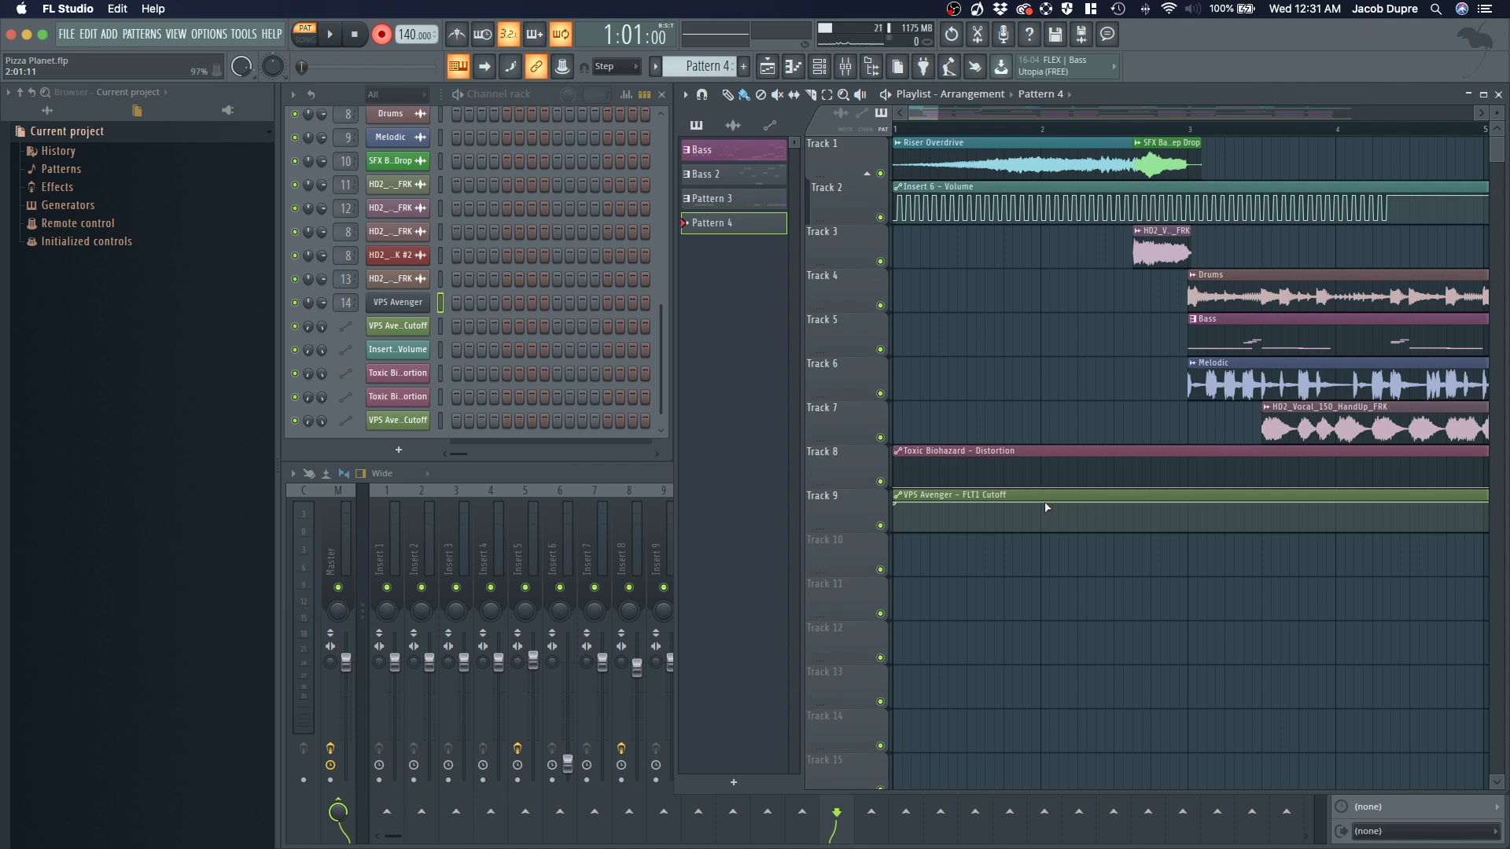
key(space)
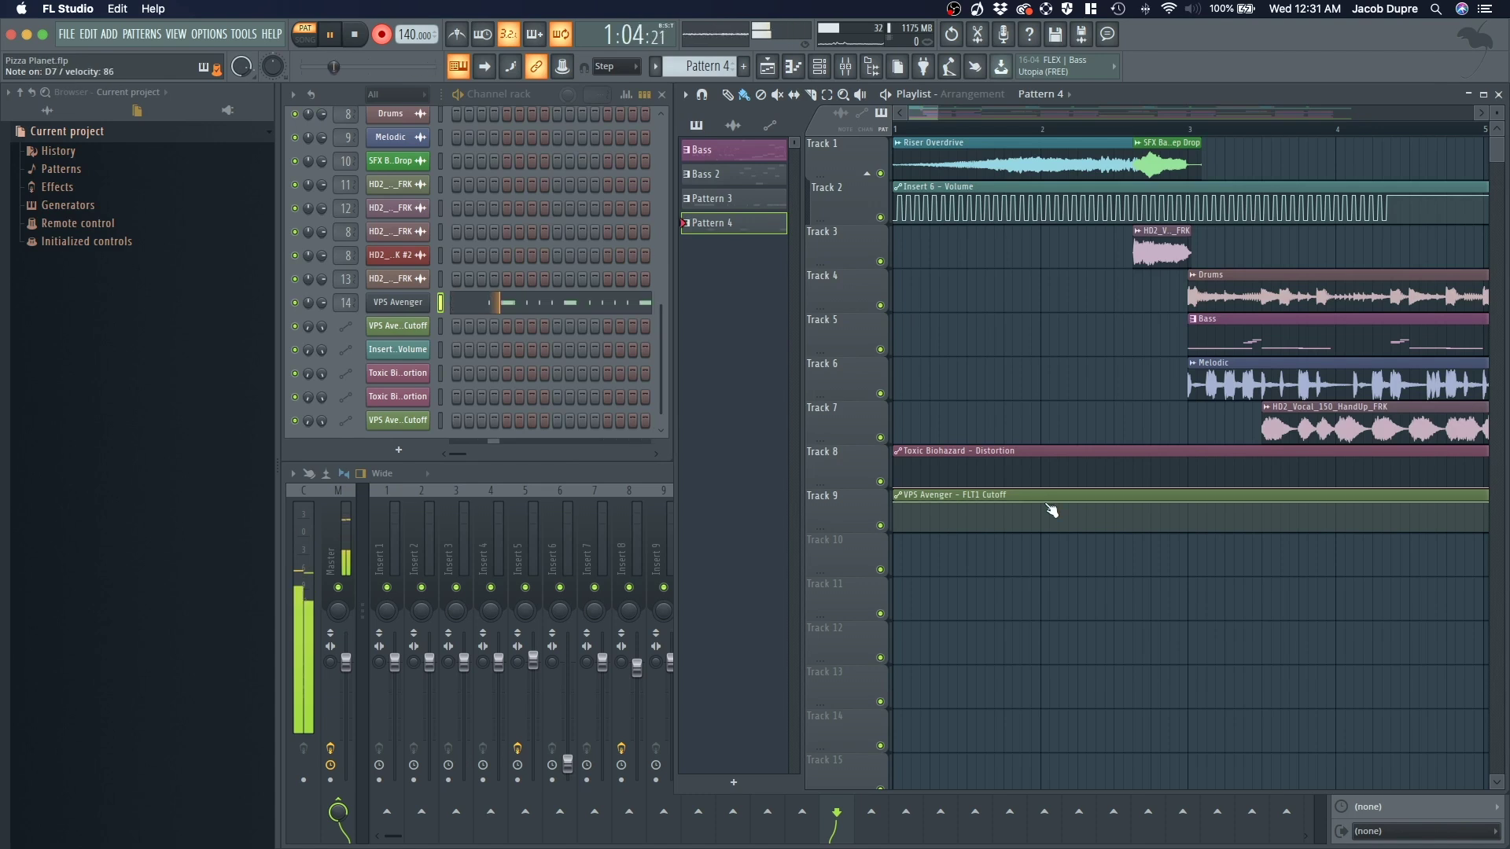
key(space)
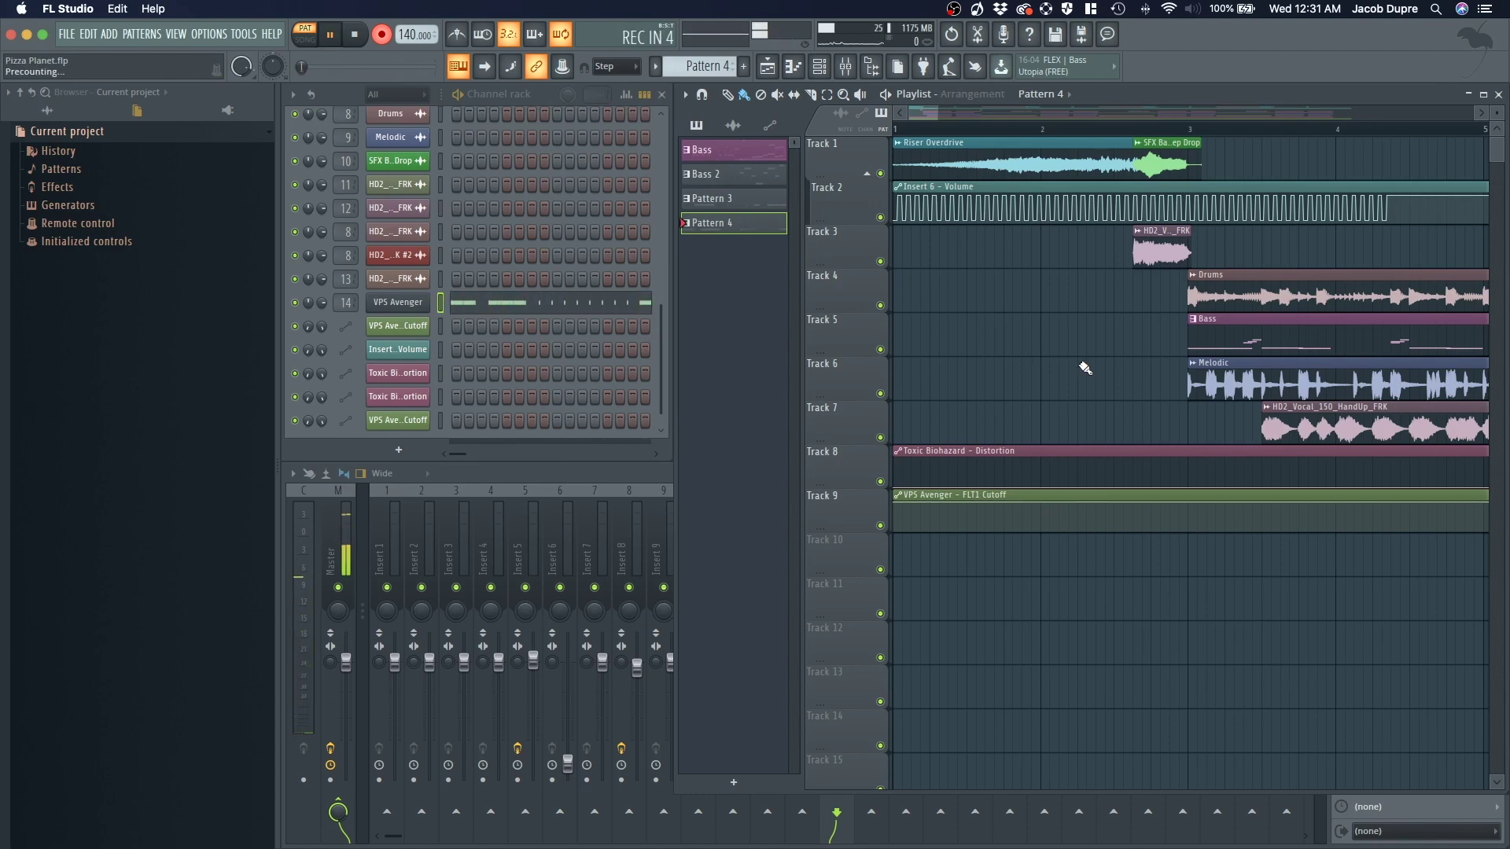
key(space)
click(515, 39)
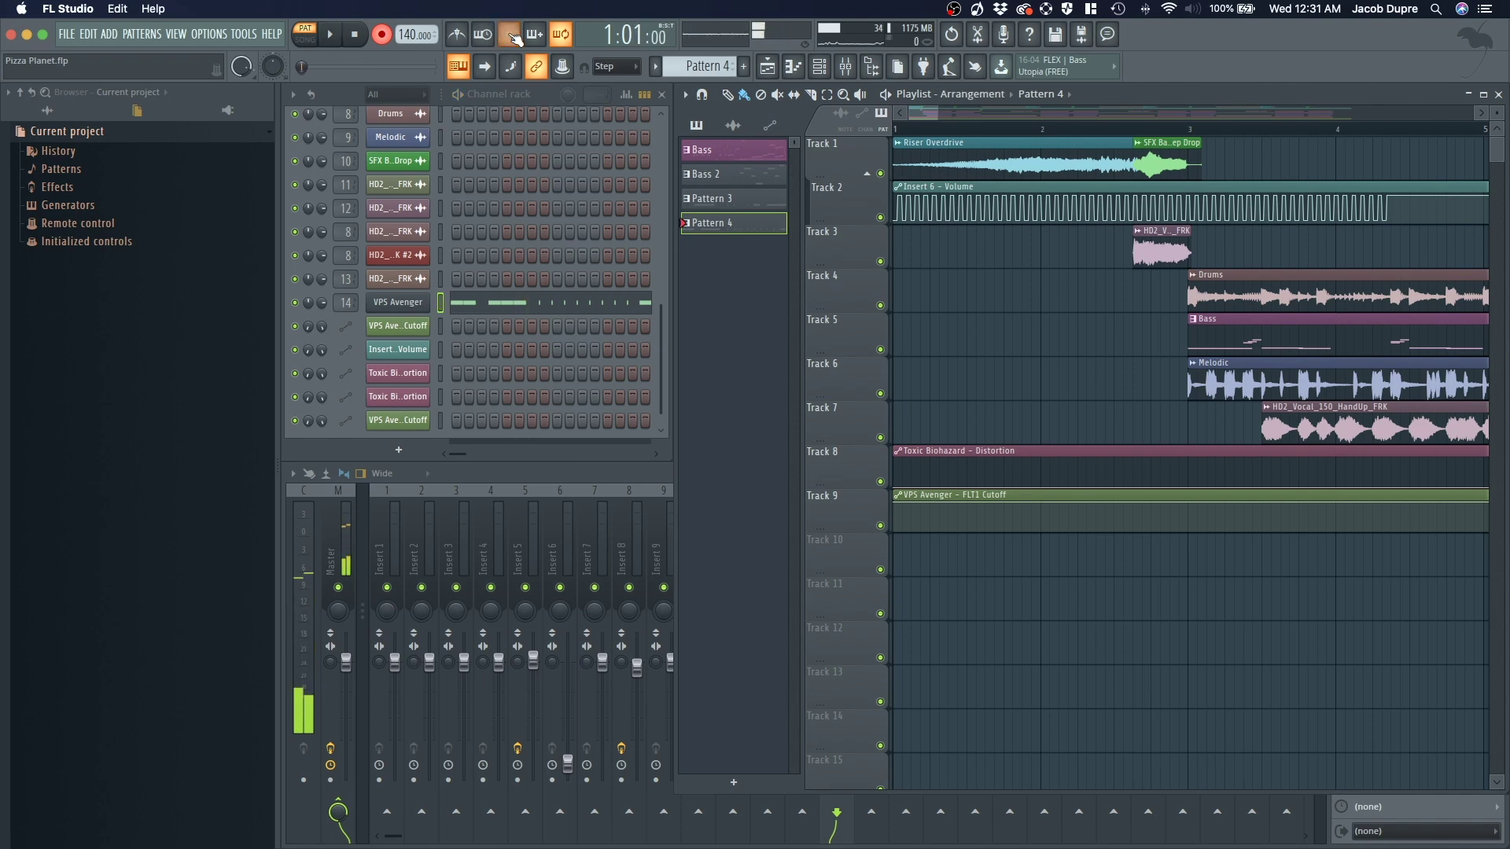
Step: Review the recorded VPS Avenger notes and place a Pattern 4 clip at bar 1
click(503, 300)
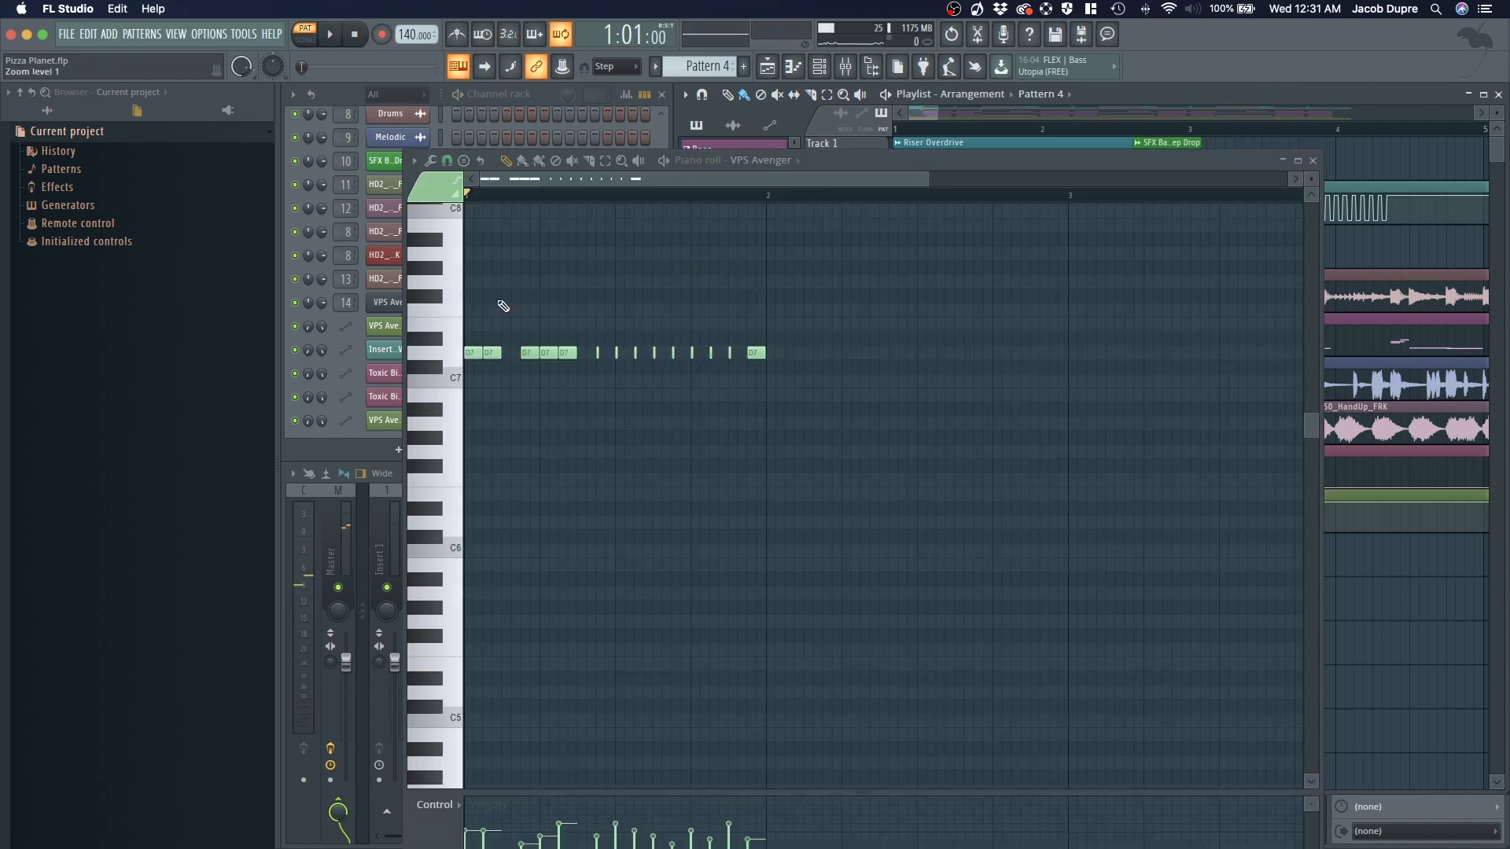
click(1312, 162)
scroll(1136, 520, down, 2)
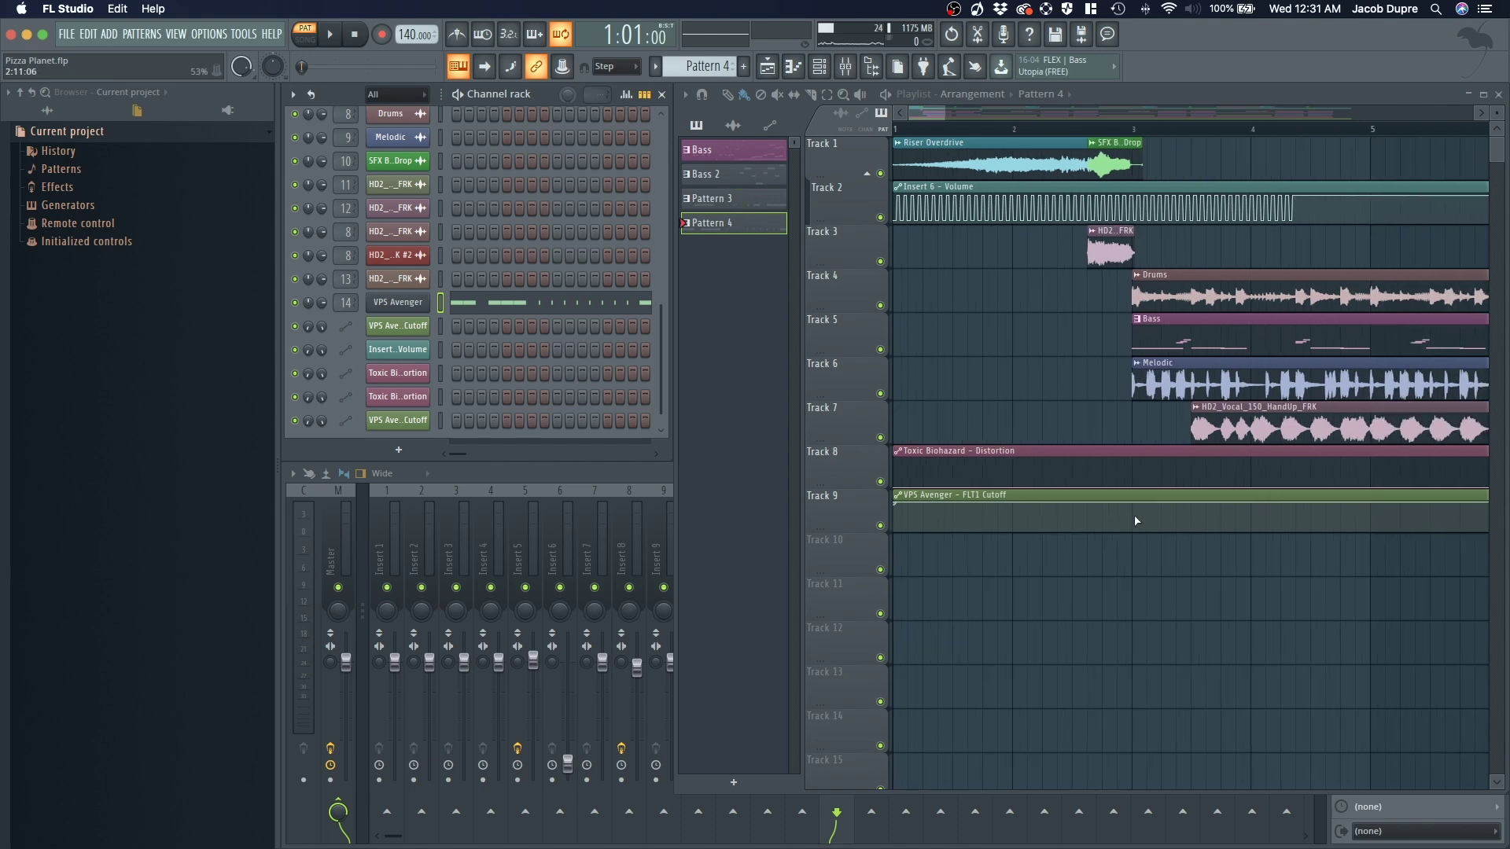
drag(713, 222, 897, 554)
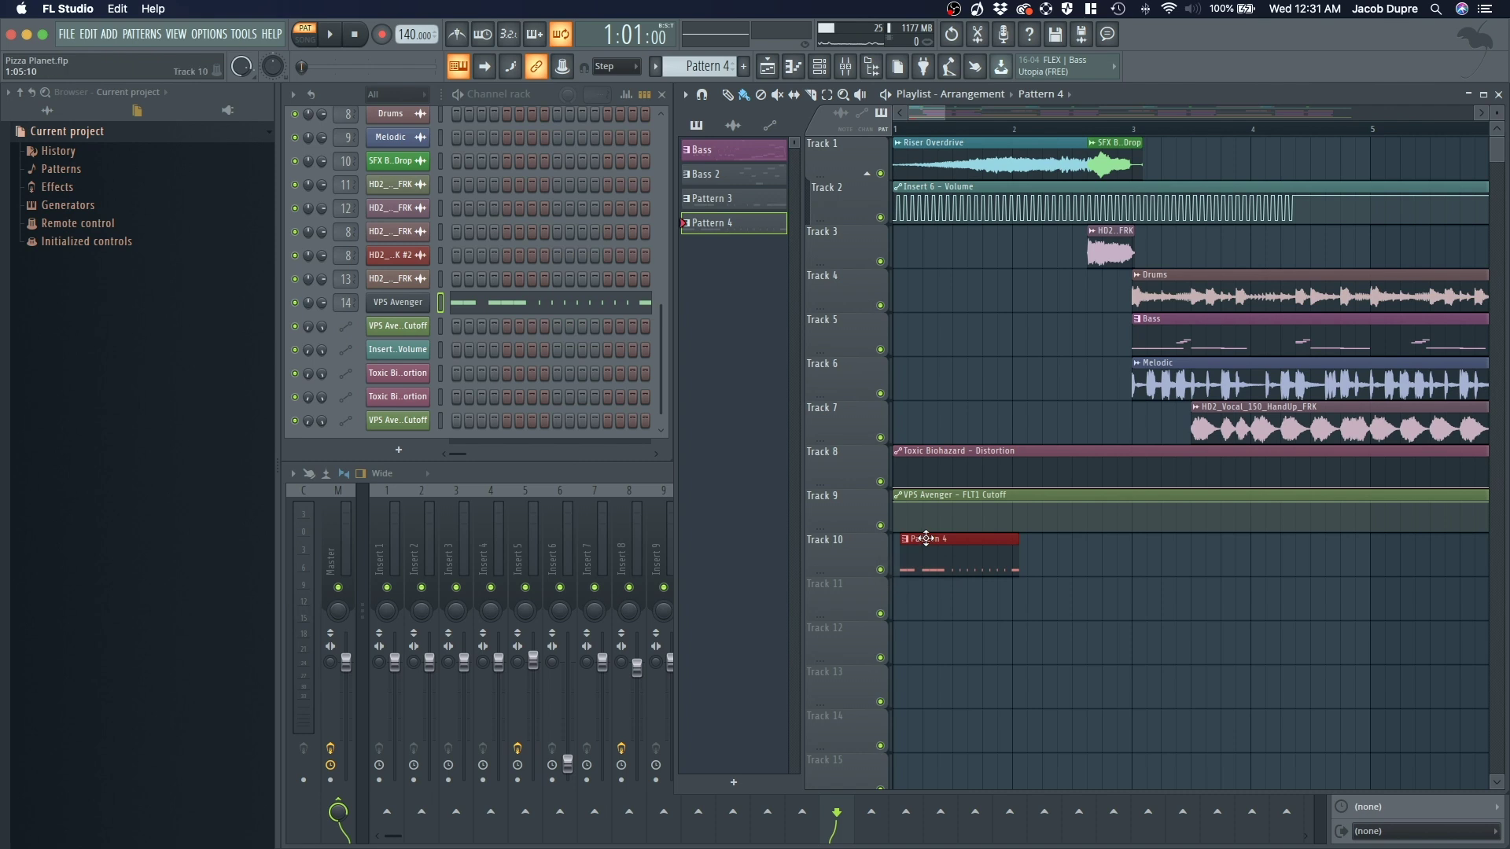
Step: Move the Pattern 4 track above the cutoff automation and group the automation track with Track 9
right_click(859, 546)
click(859, 542)
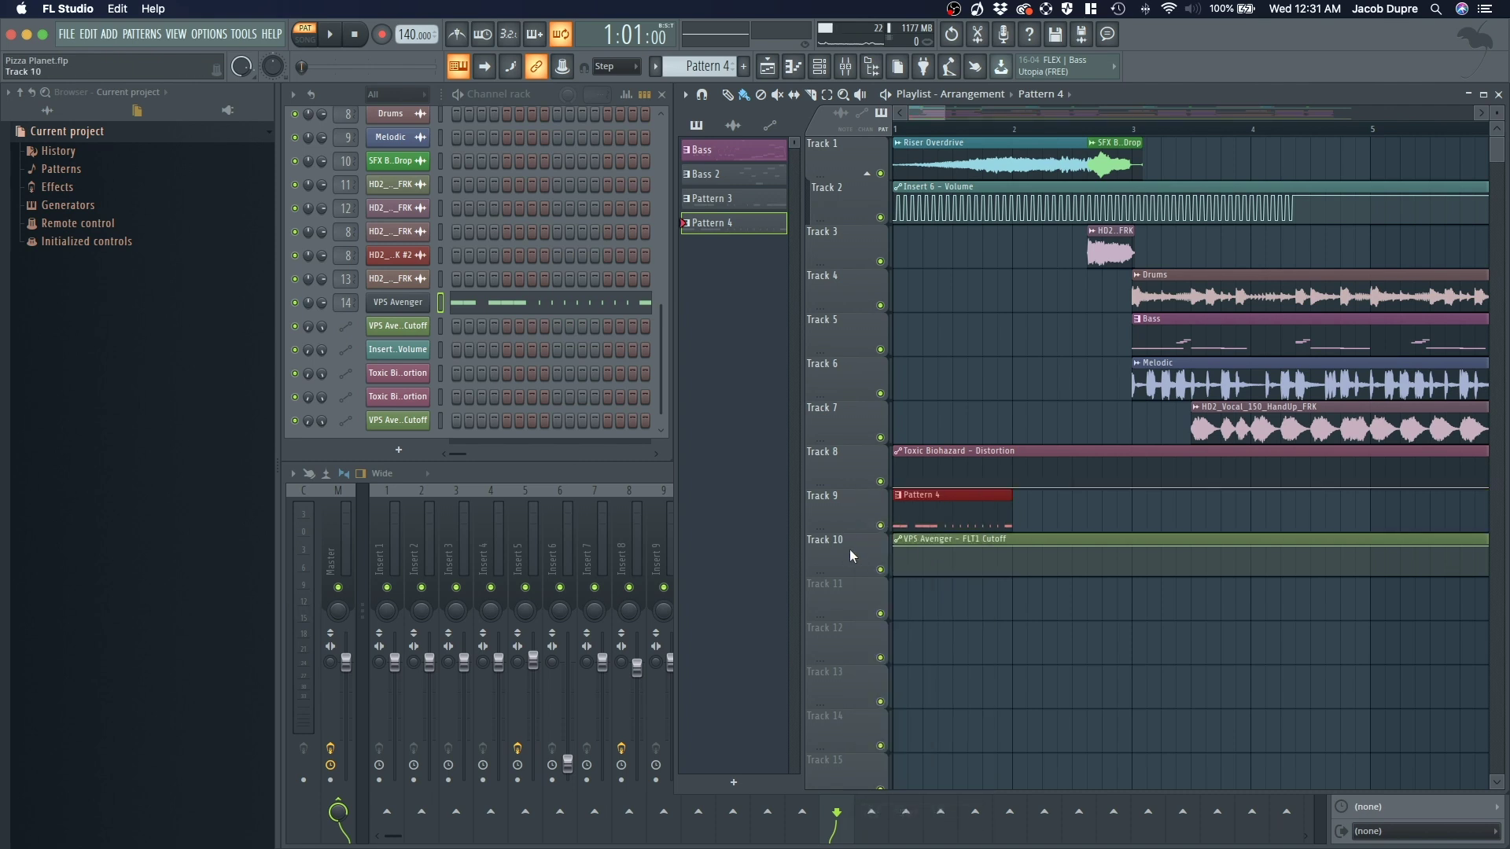
right_click(849, 549)
click(832, 546)
right_click(854, 511)
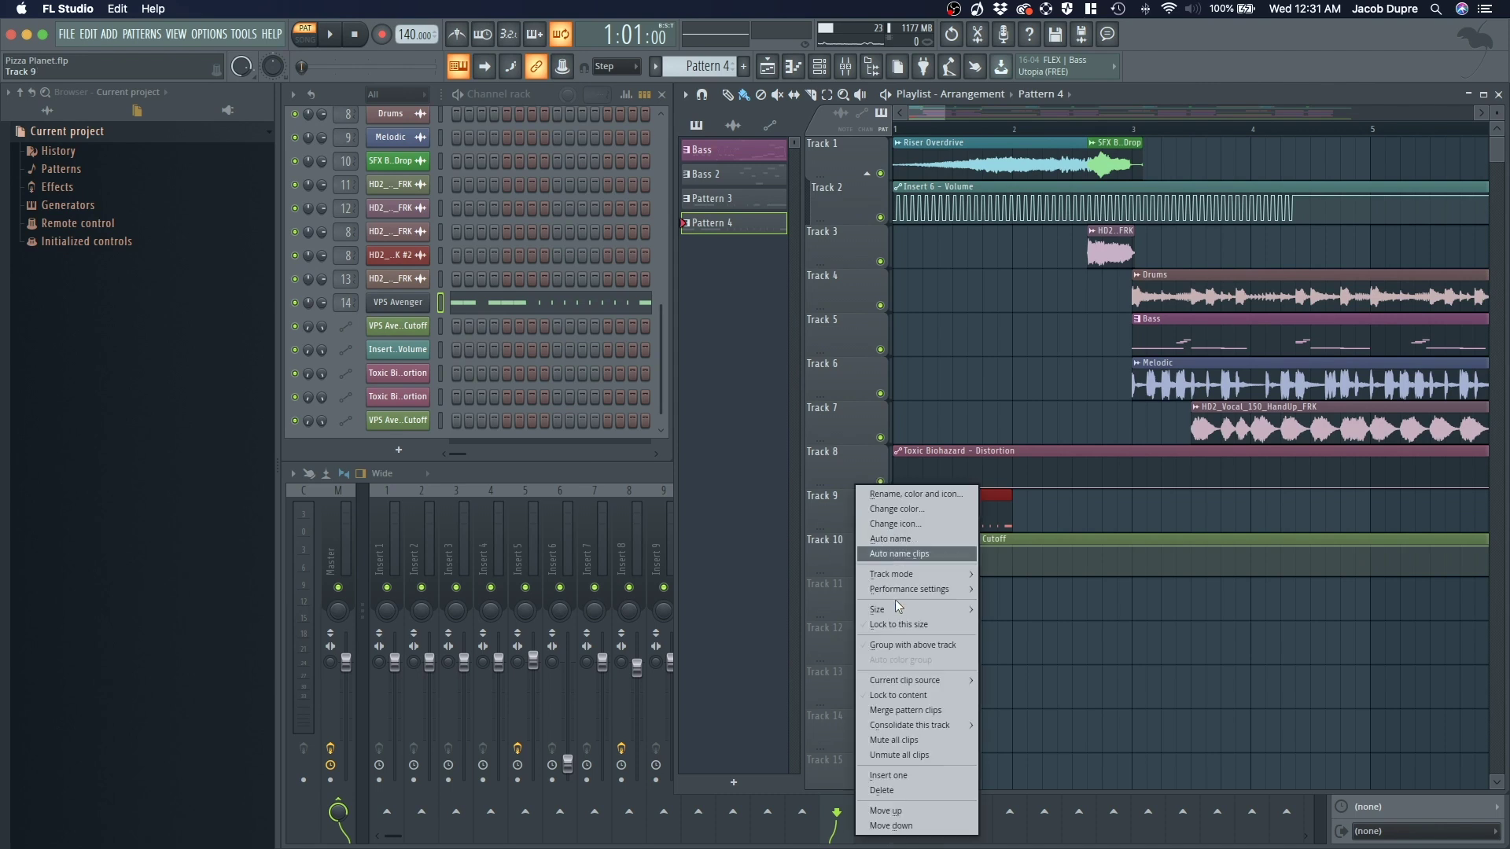
click(822, 563)
right_click(852, 553)
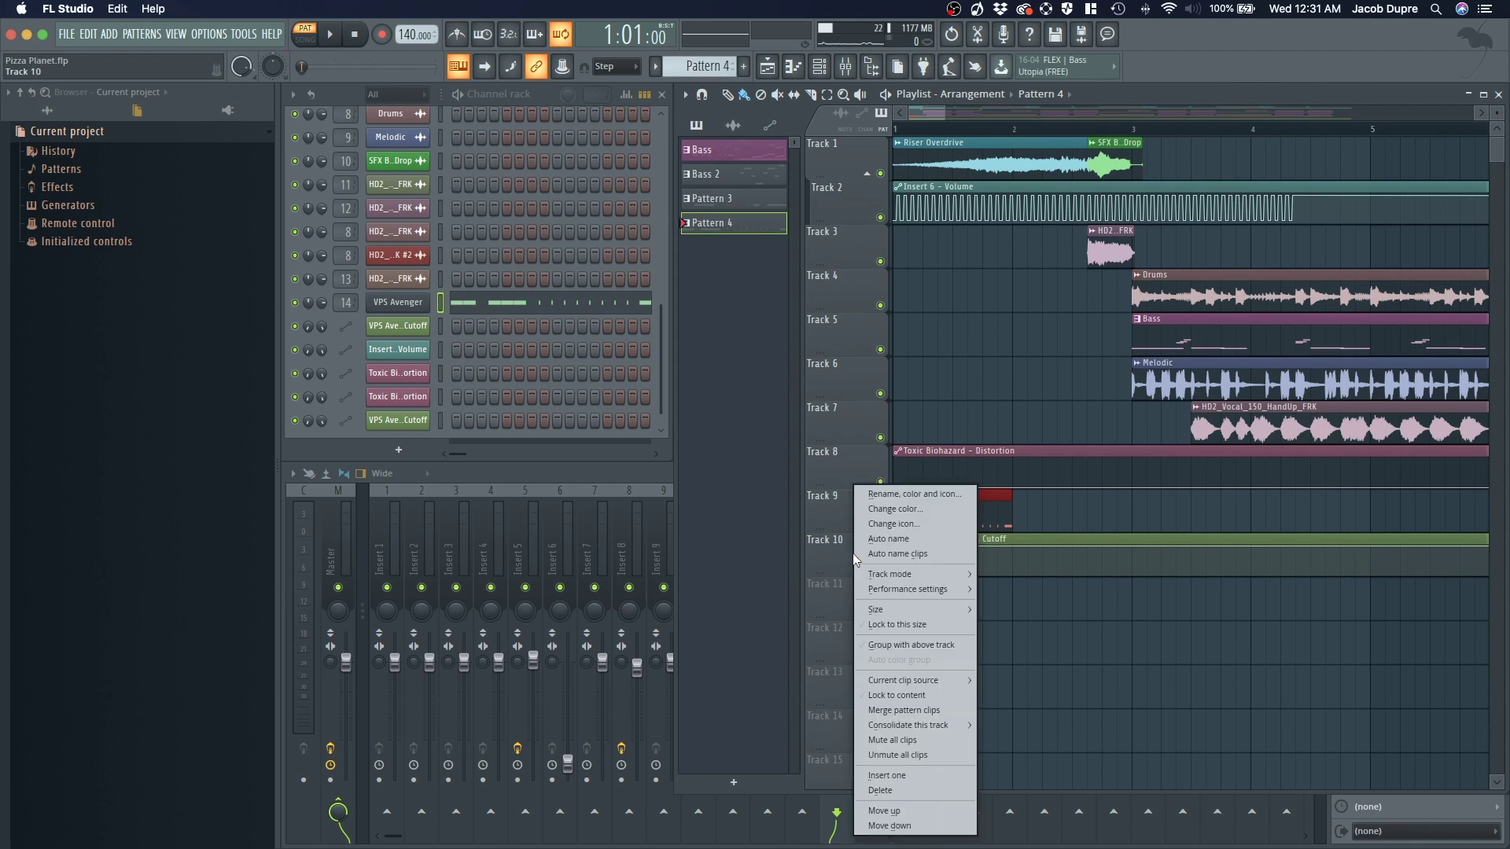
click(901, 645)
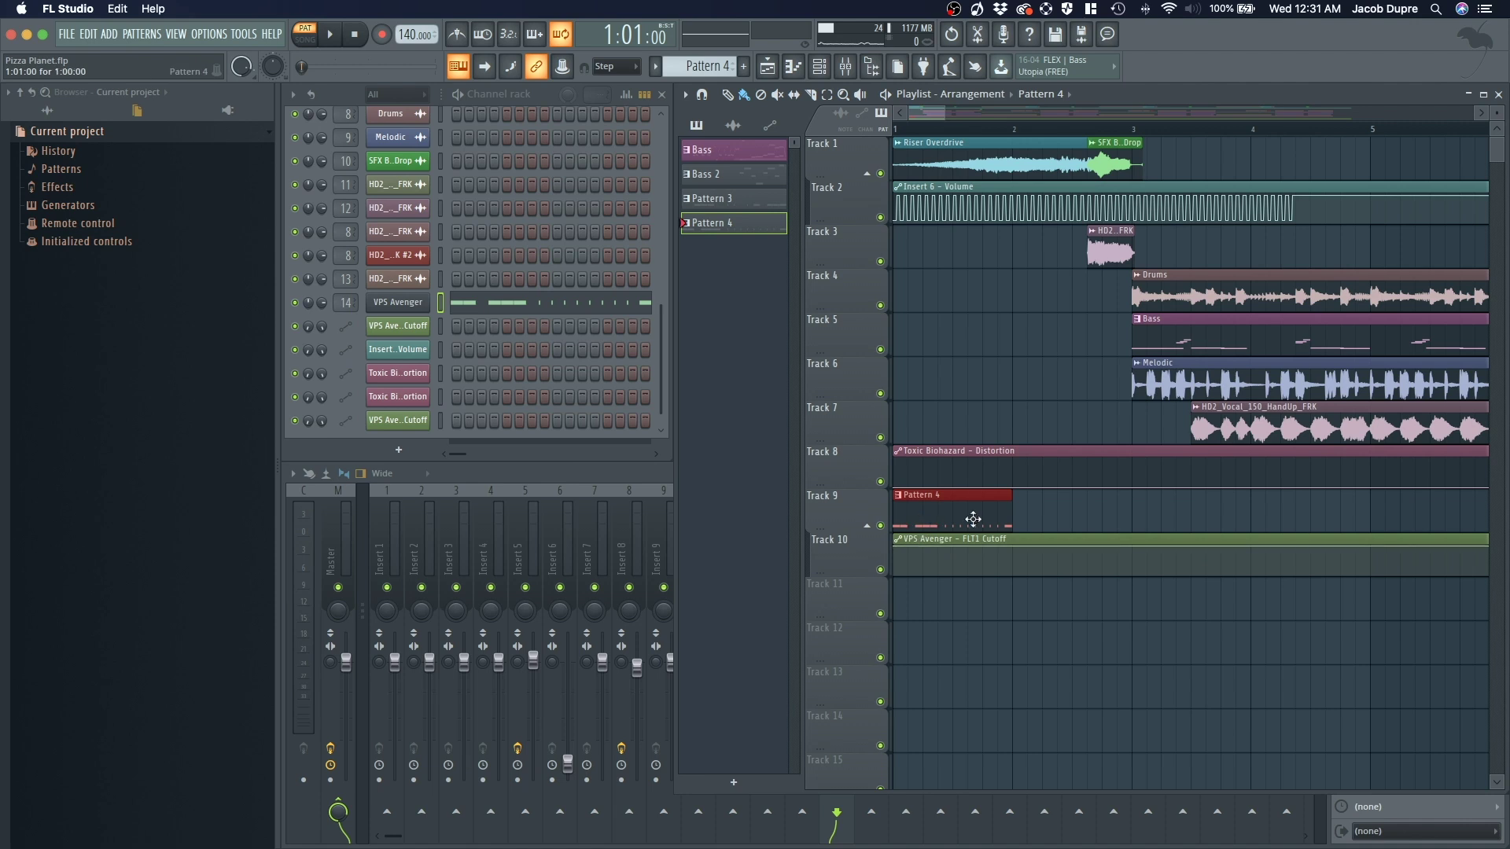
Step: Drop the FLT1 Cutoff clip's start point to 0% and make its second point a Single curve
scroll(973, 519, up, 3)
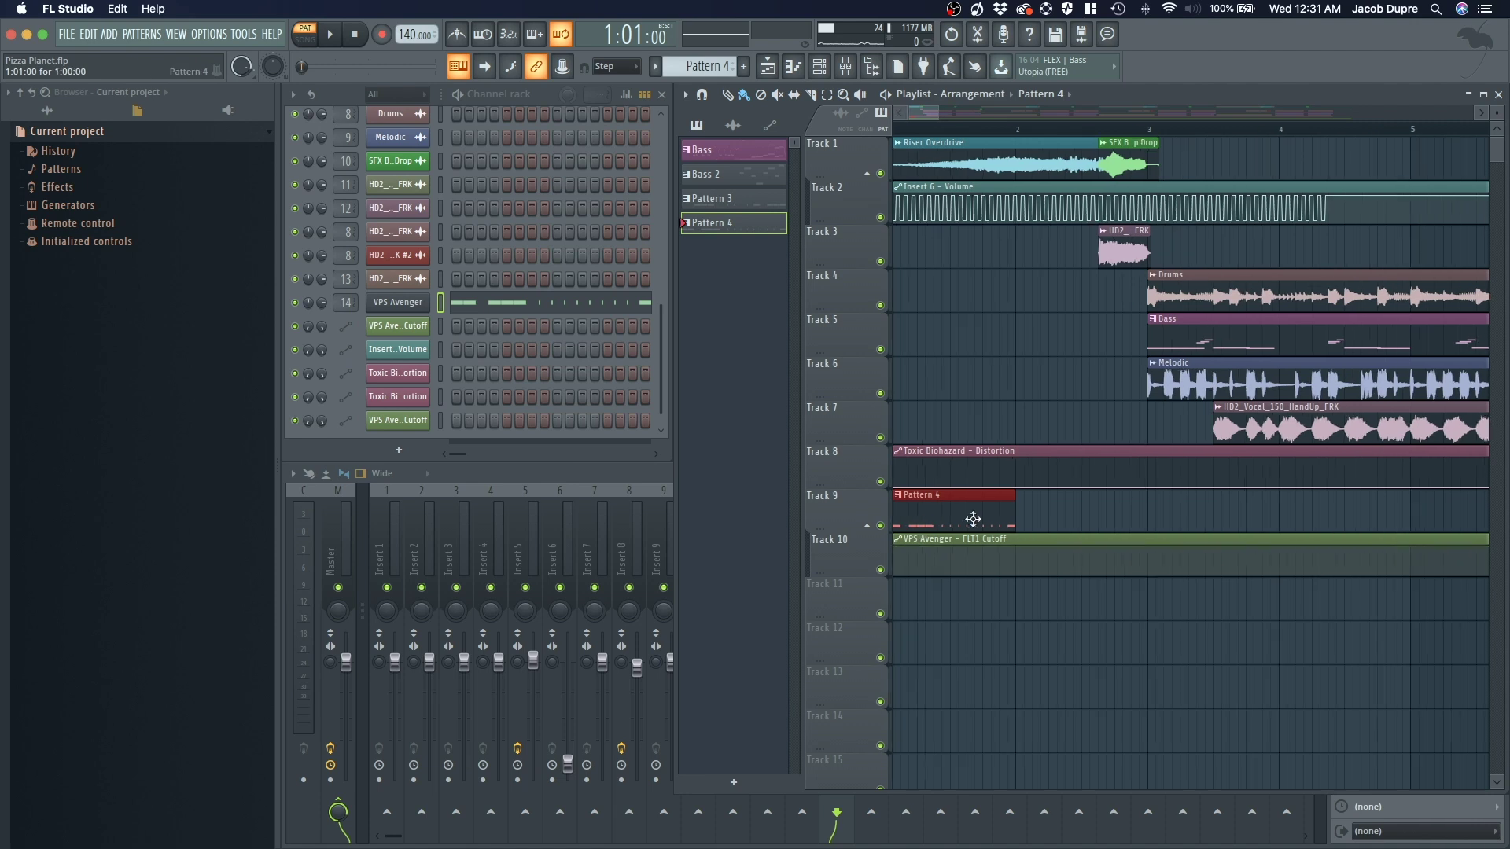
click(1040, 551)
scroll(1044, 552, up, 4)
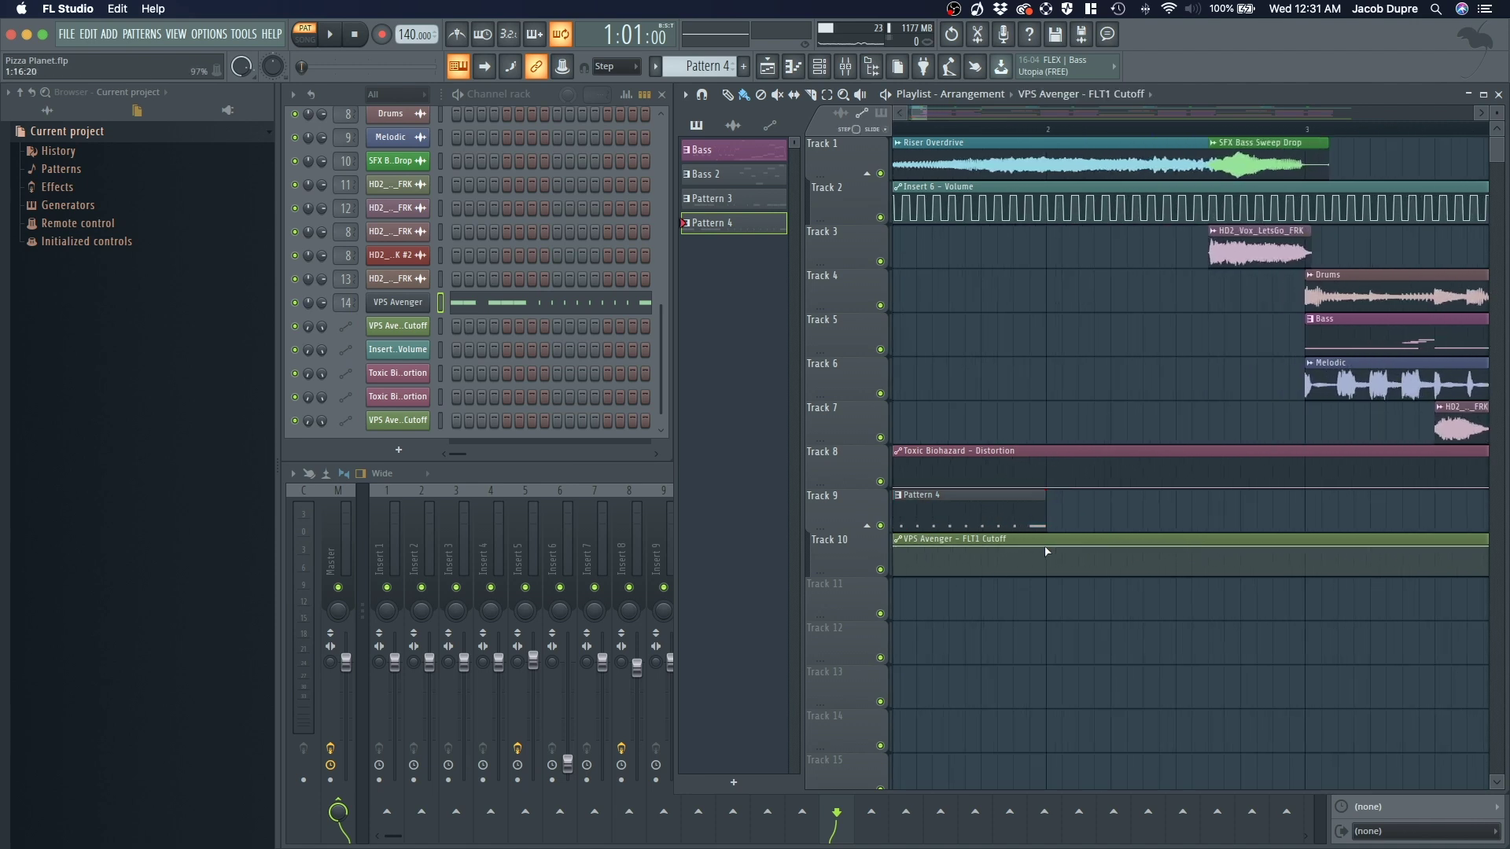
scroll(1046, 552, up, 4)
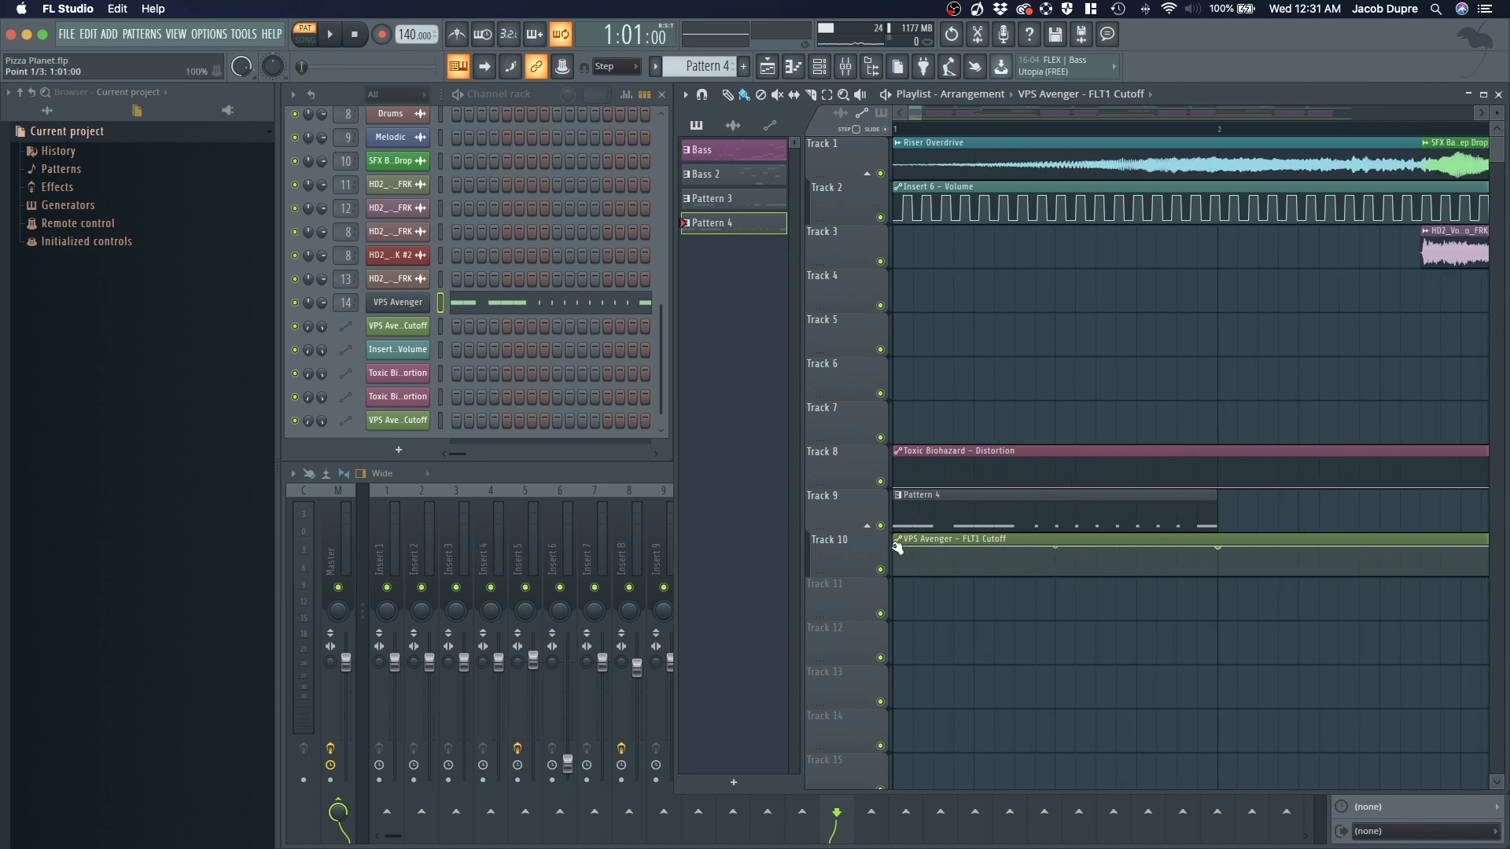
drag(897, 548, 893, 587)
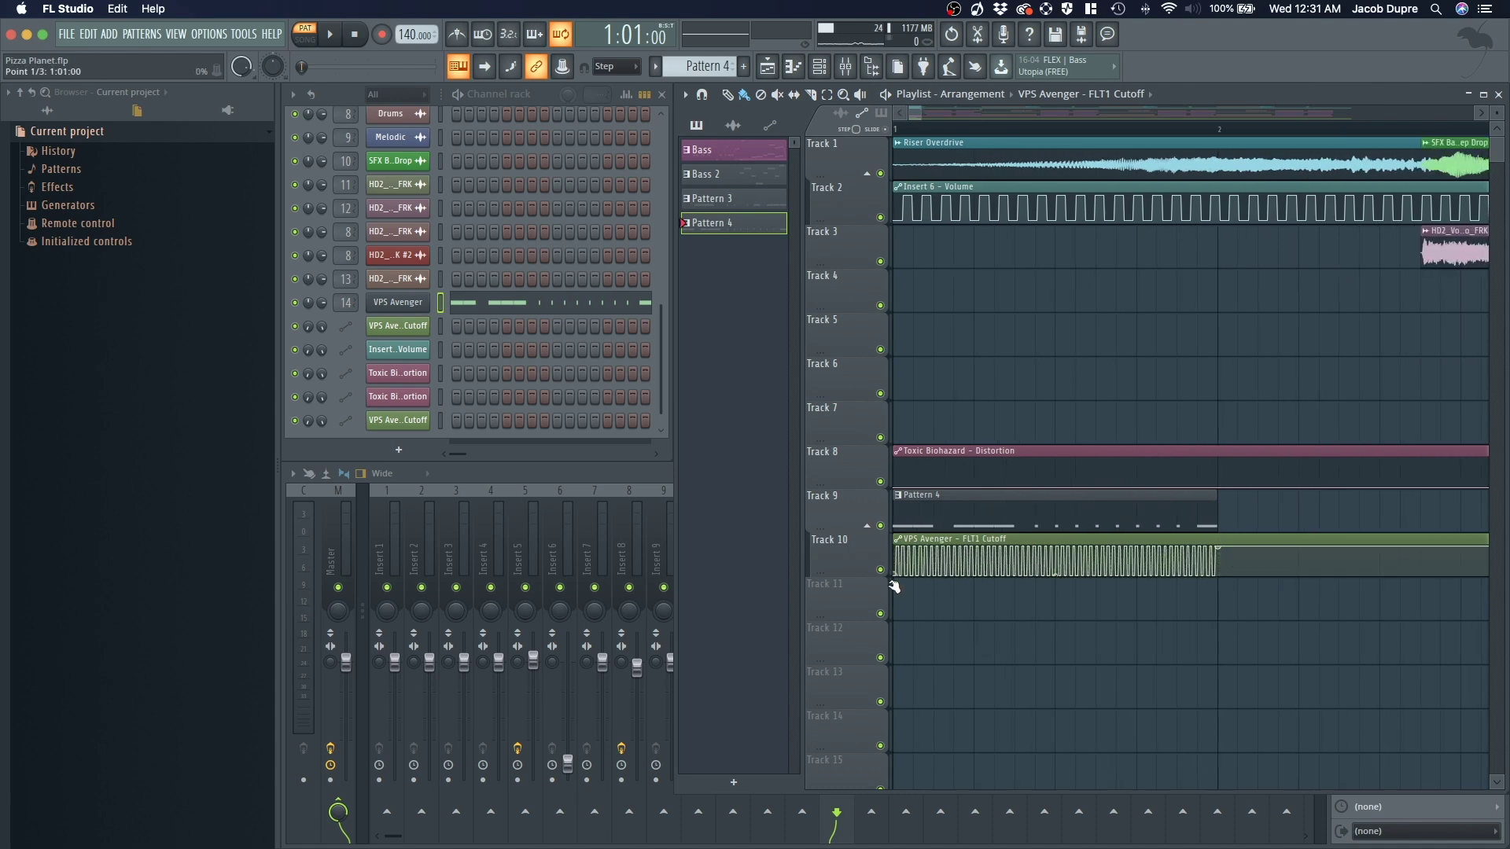
right_click(1218, 551)
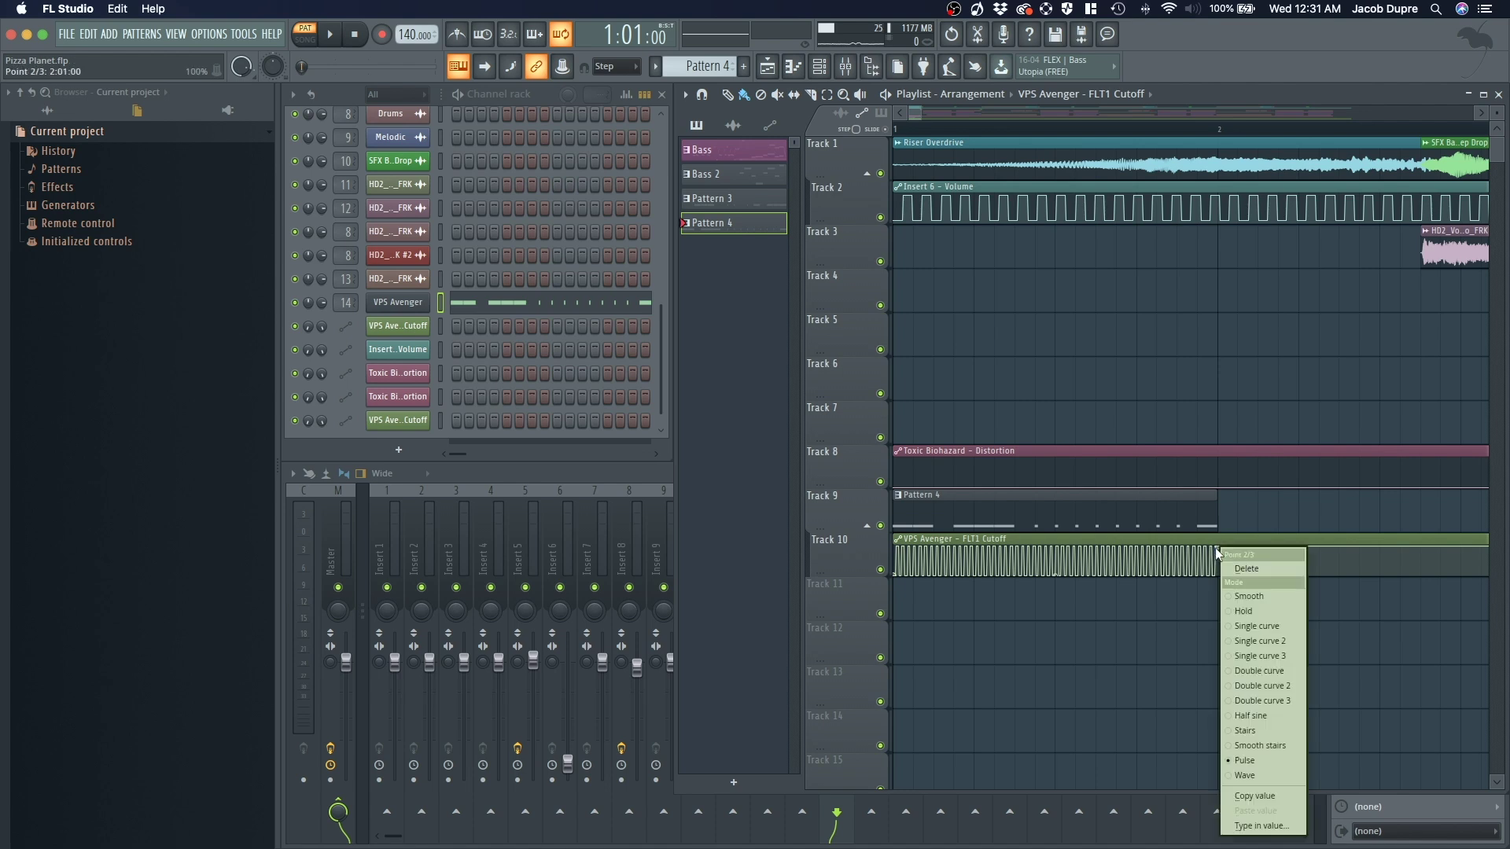
click(1273, 643)
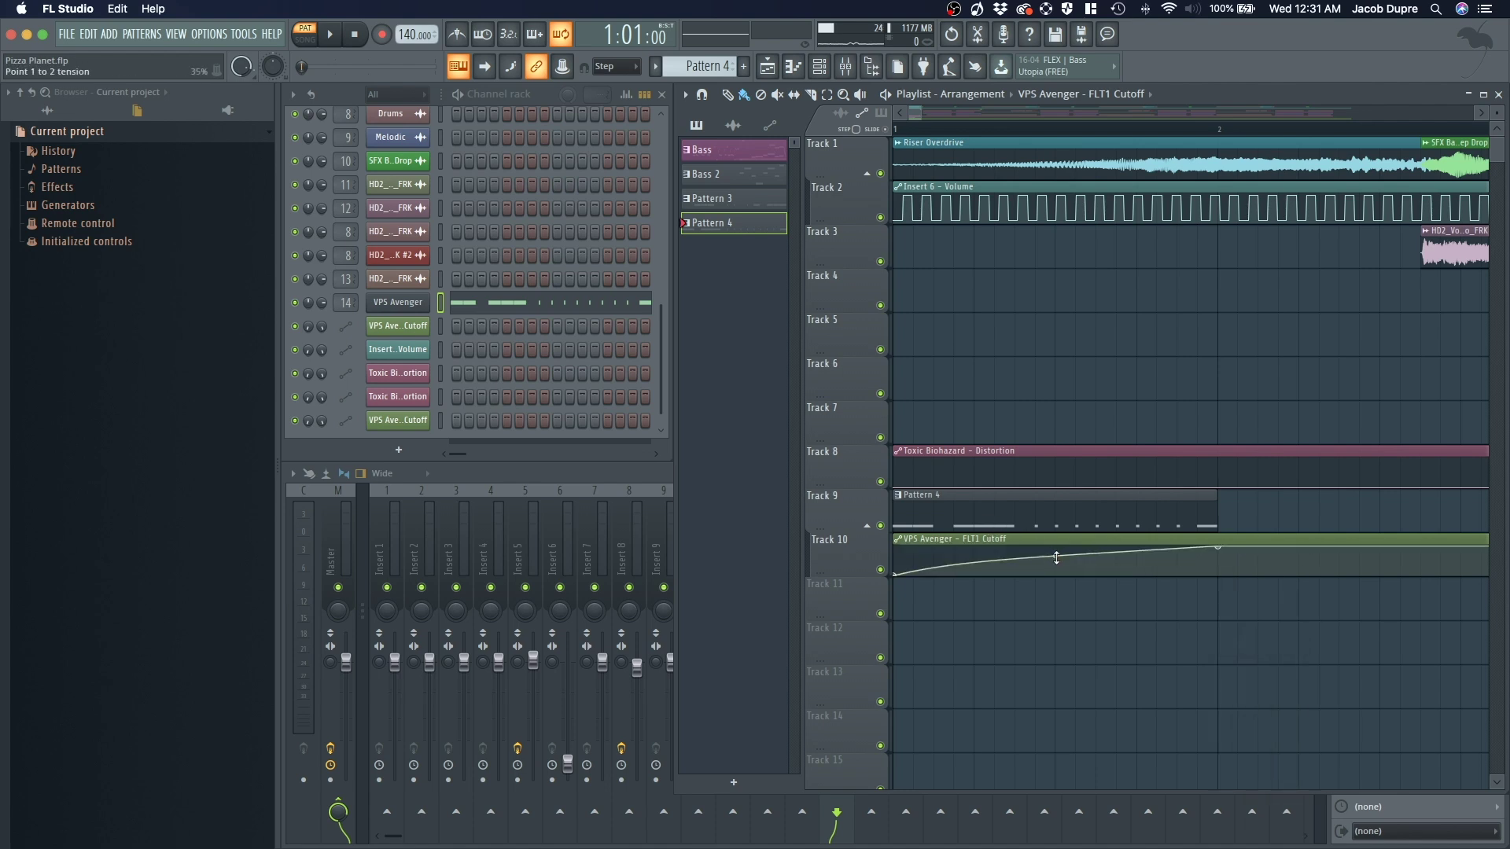
key(Page_Down)
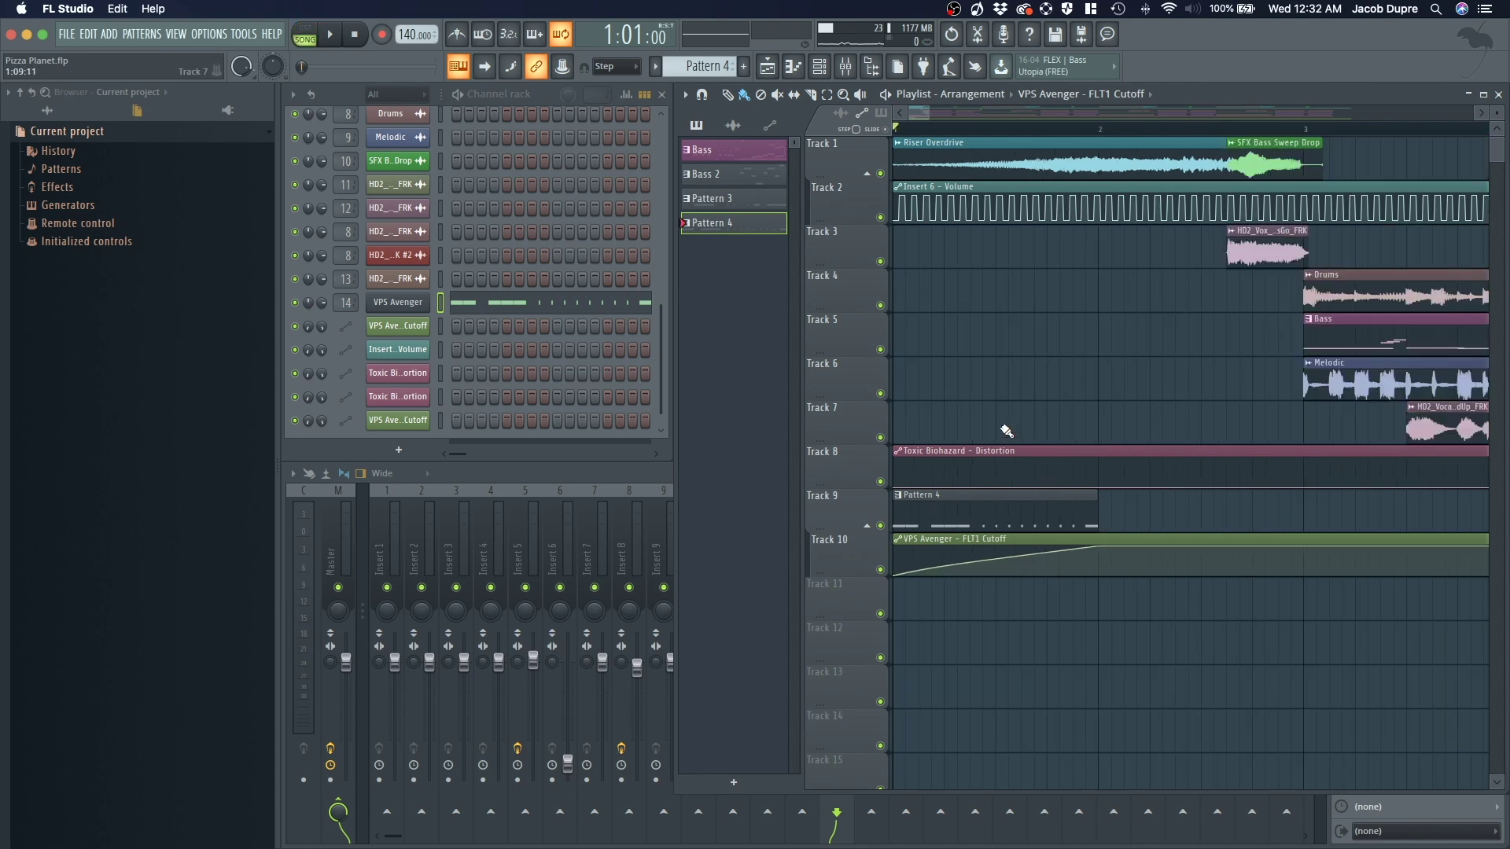
Step: Play back the cutoff rise, then add a second Pattern 4 clip at bar 2 on Track 9
key(space)
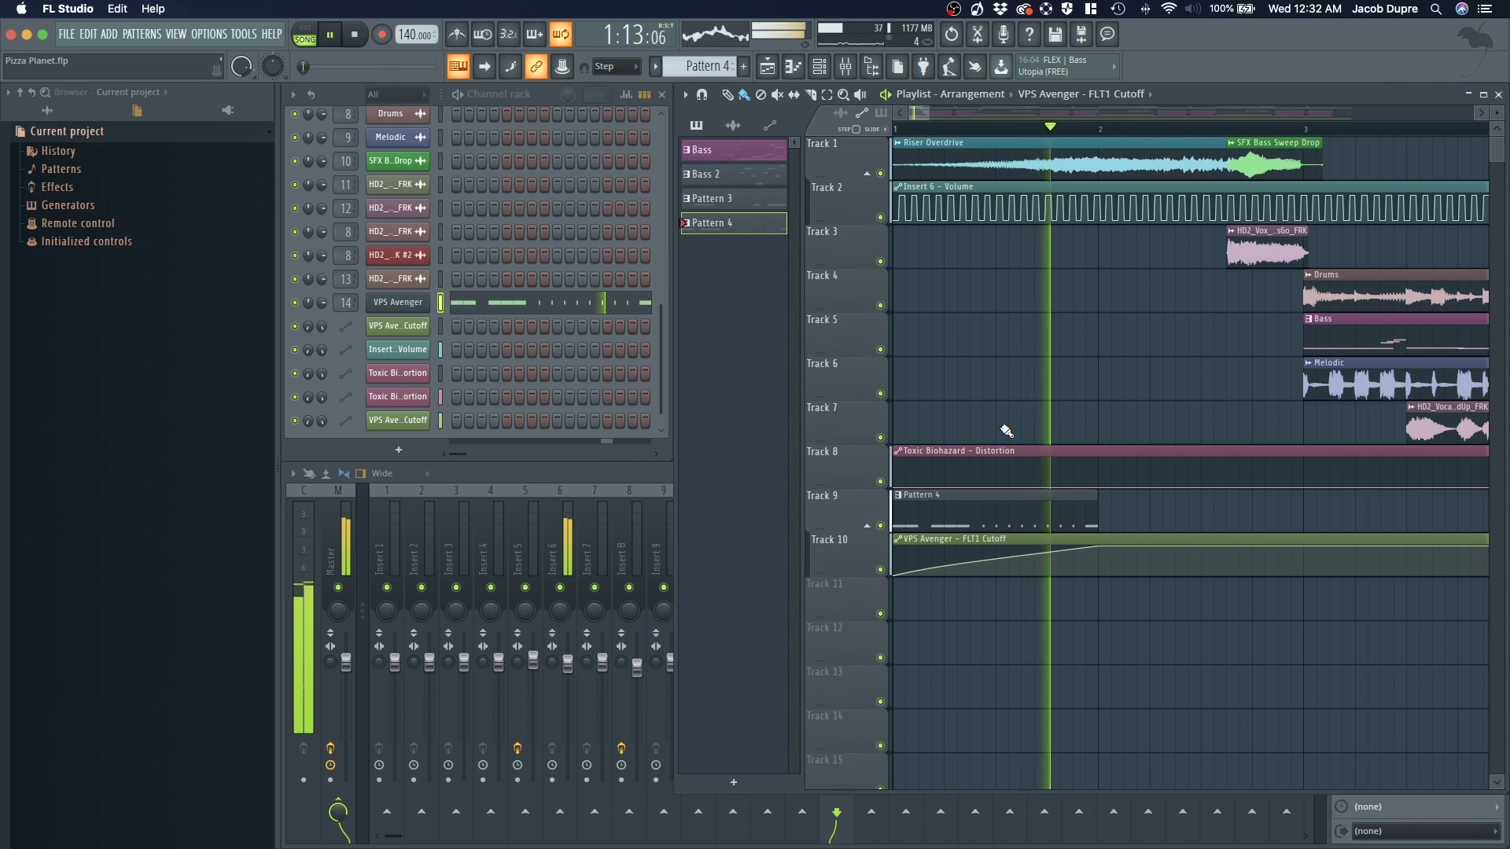
key(space)
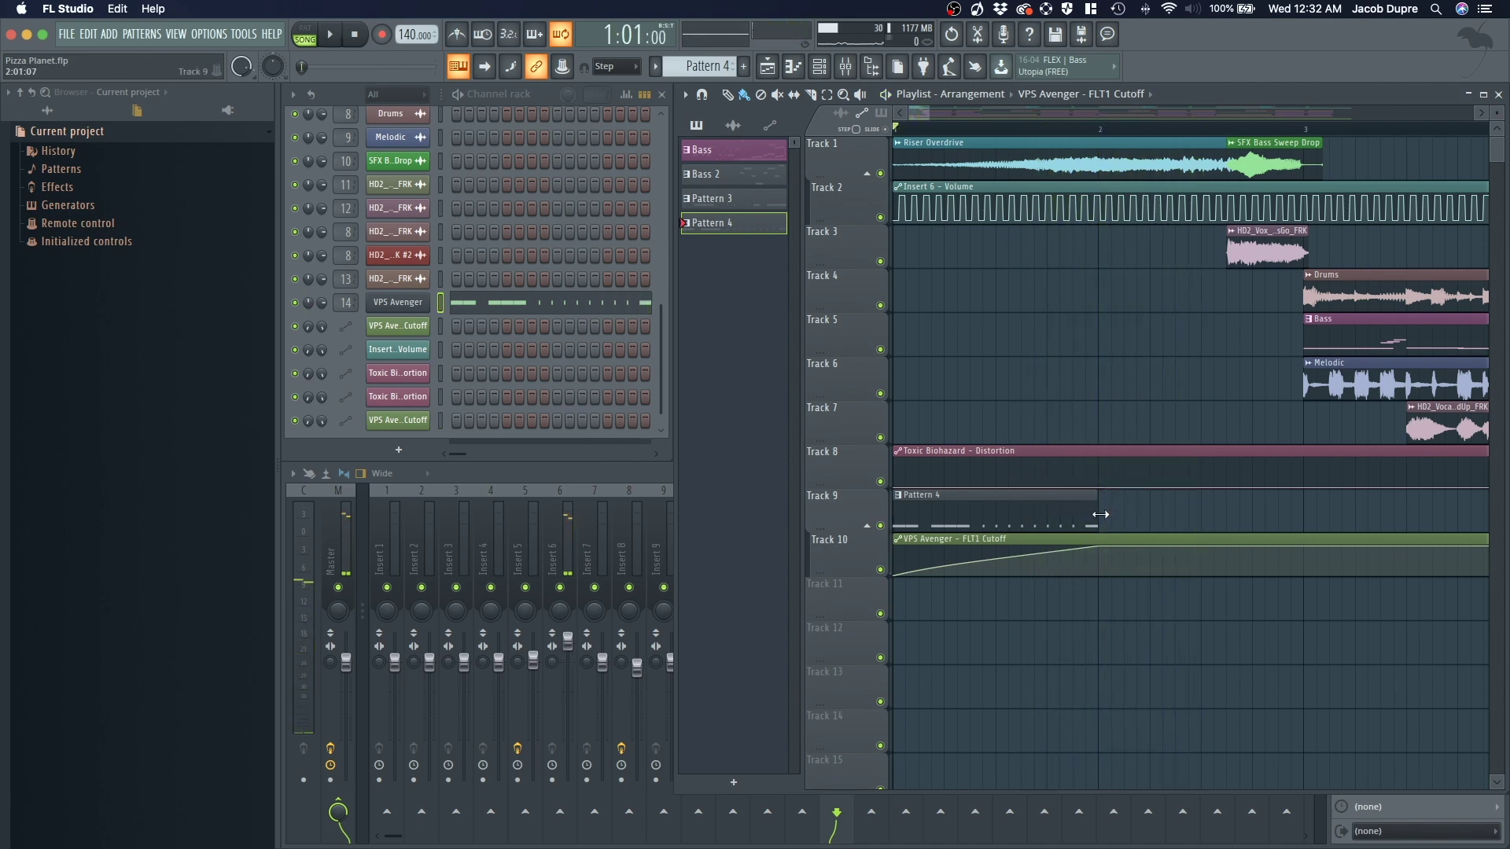
click(1109, 505)
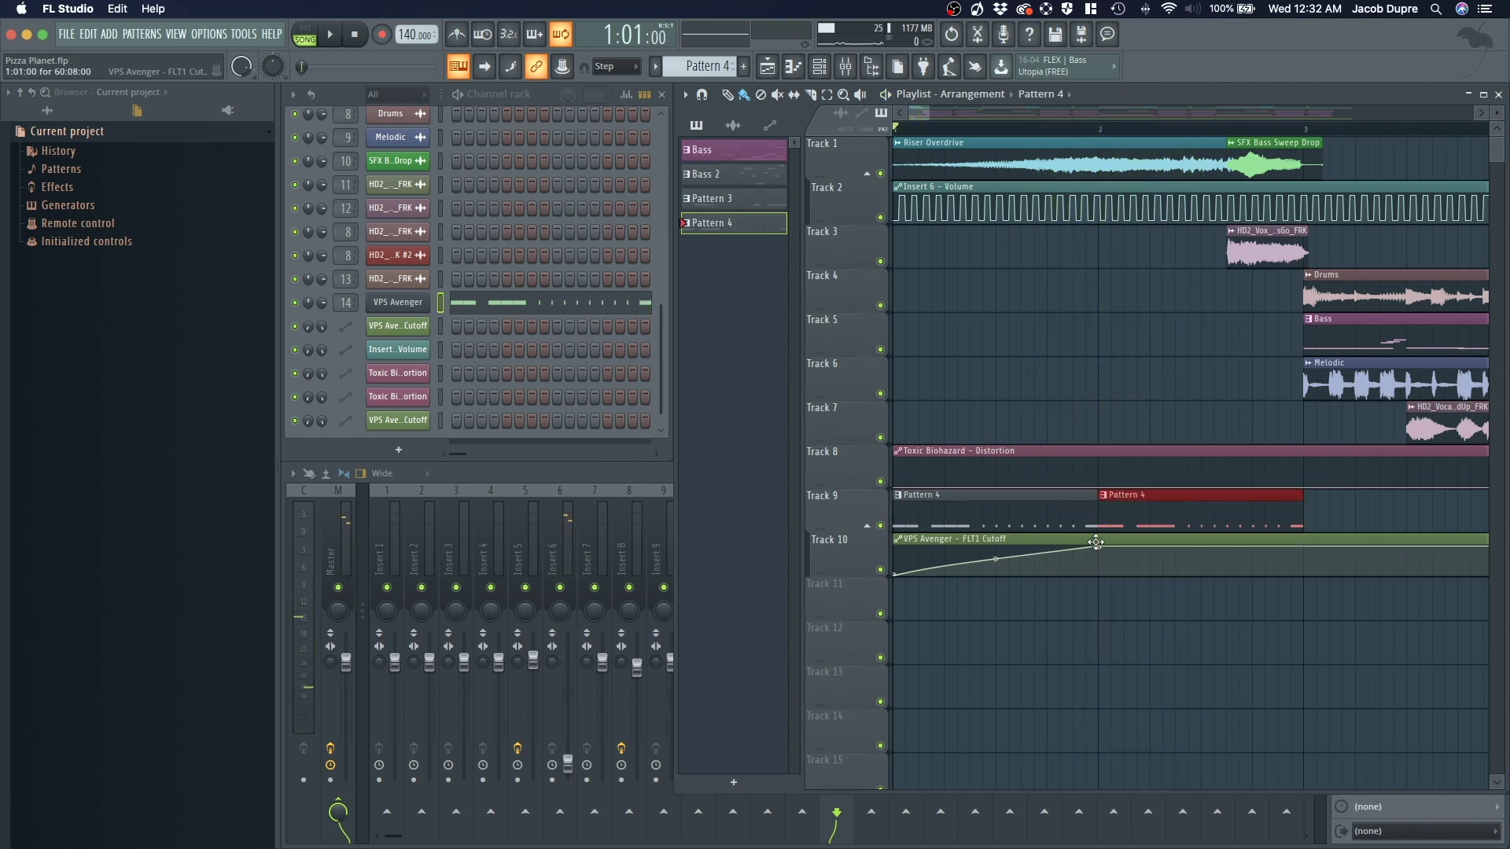
Step: Extend the cutoff automation to end at bar 3, bend it into a gradual arc, and play it back
drag(1120, 548, 1298, 543)
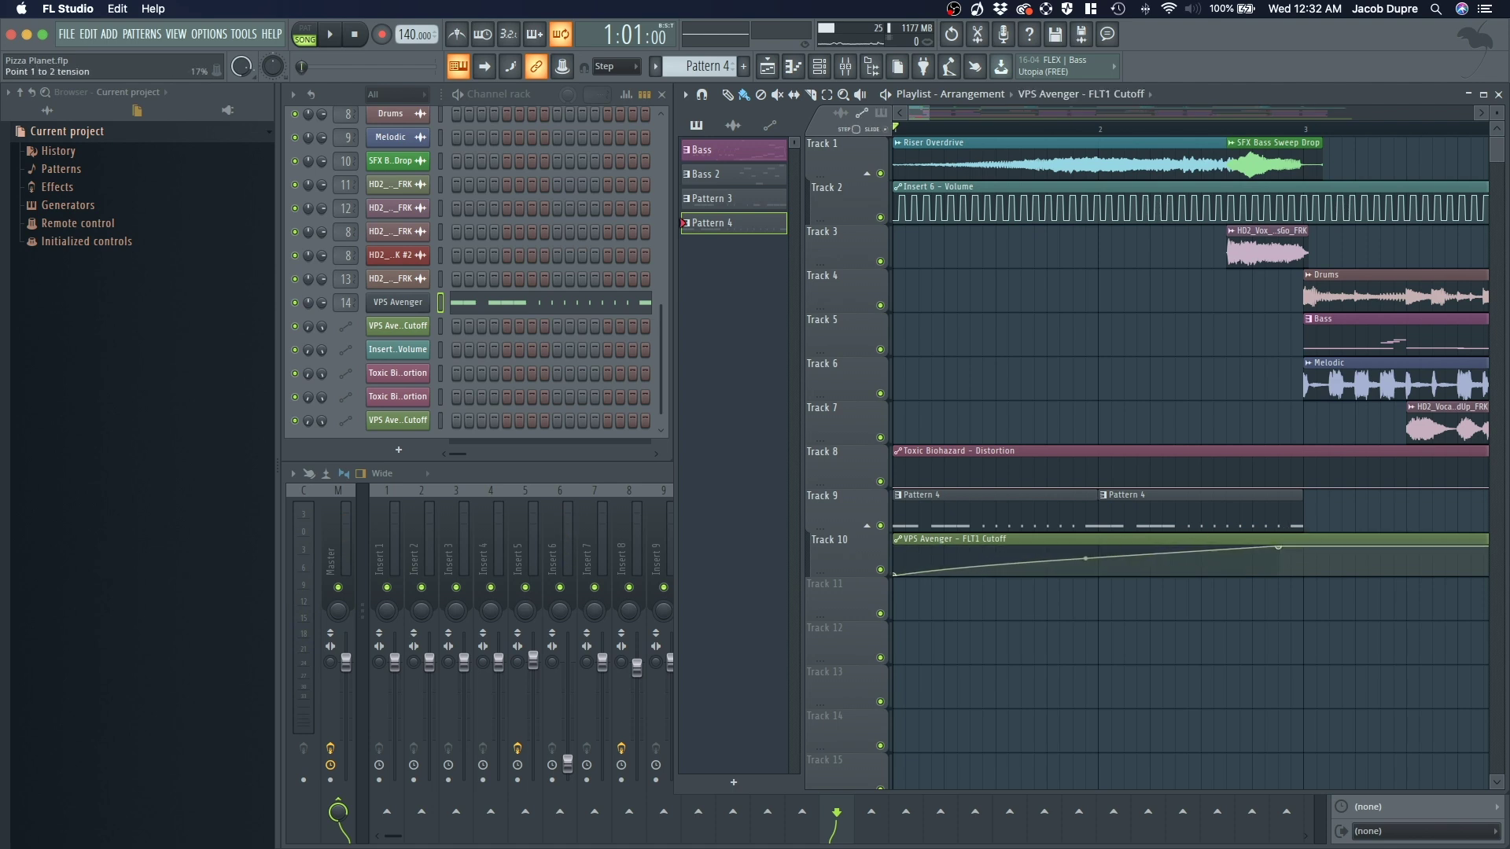
drag(1085, 558, 1085, 553)
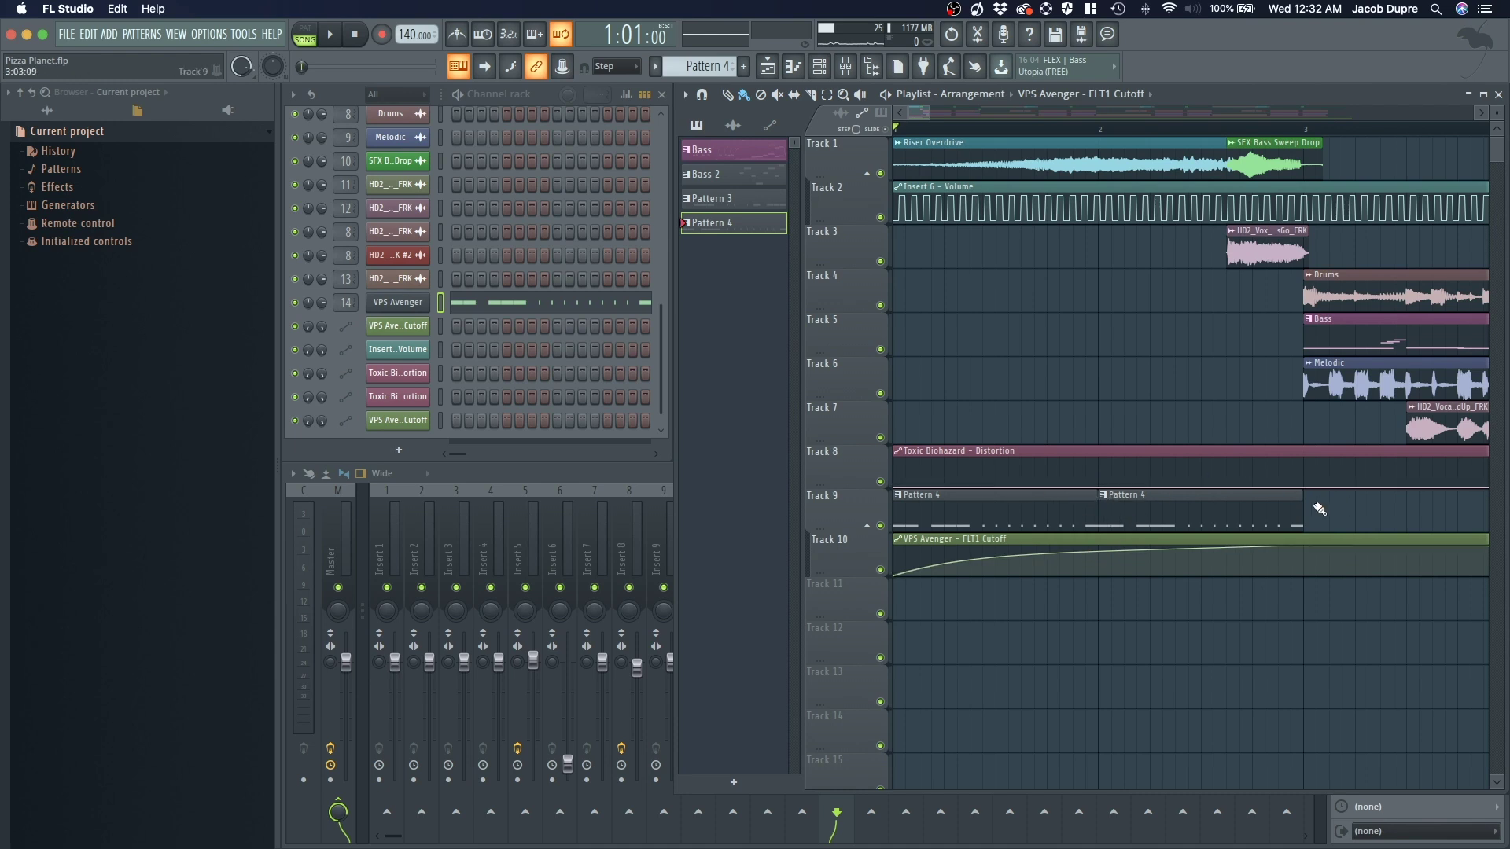
key(space)
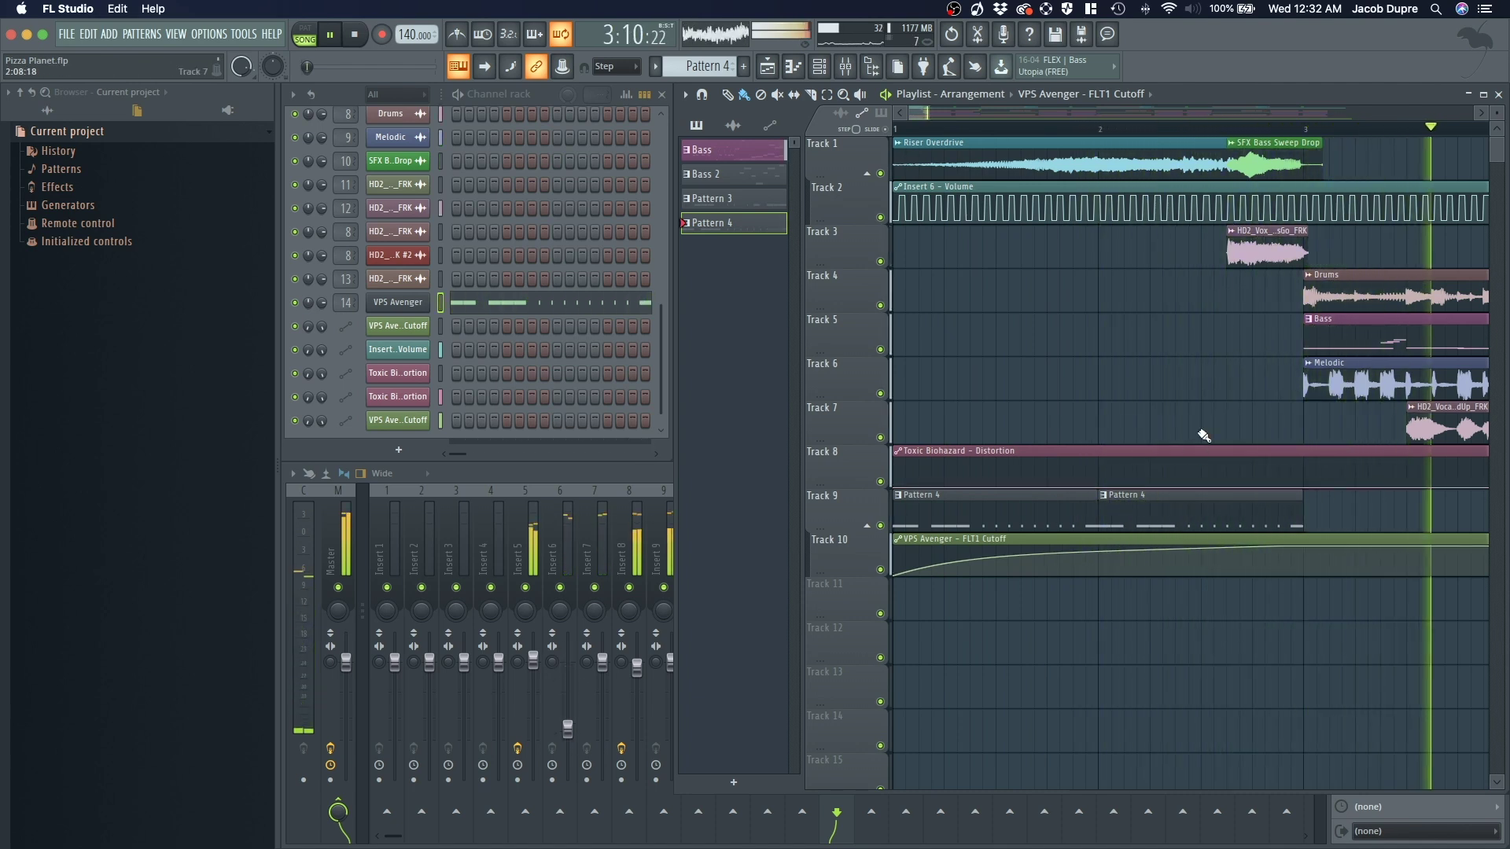
key(space)
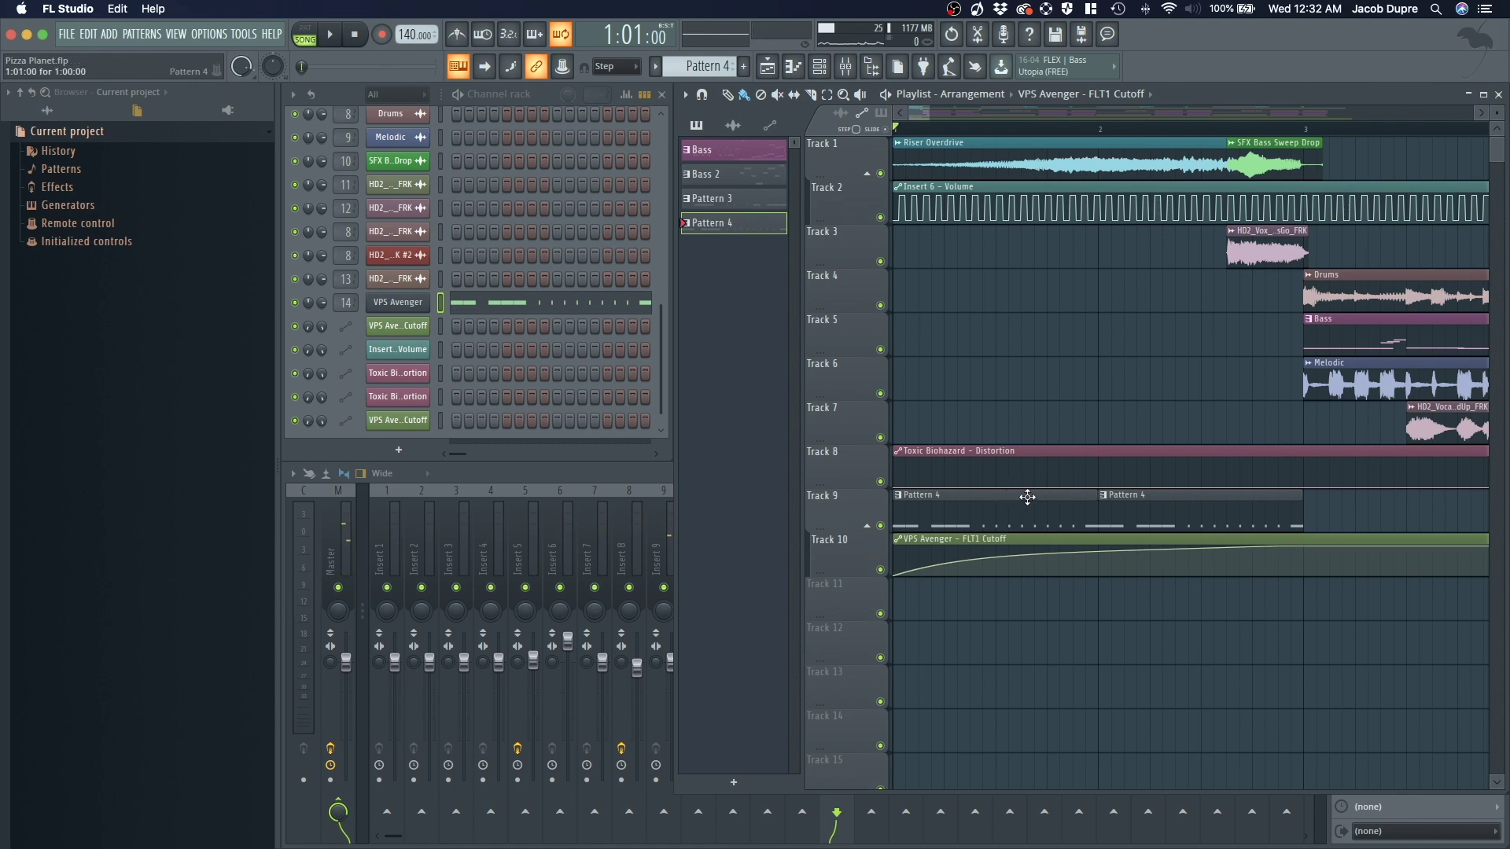
scroll(1043, 408, down, 5)
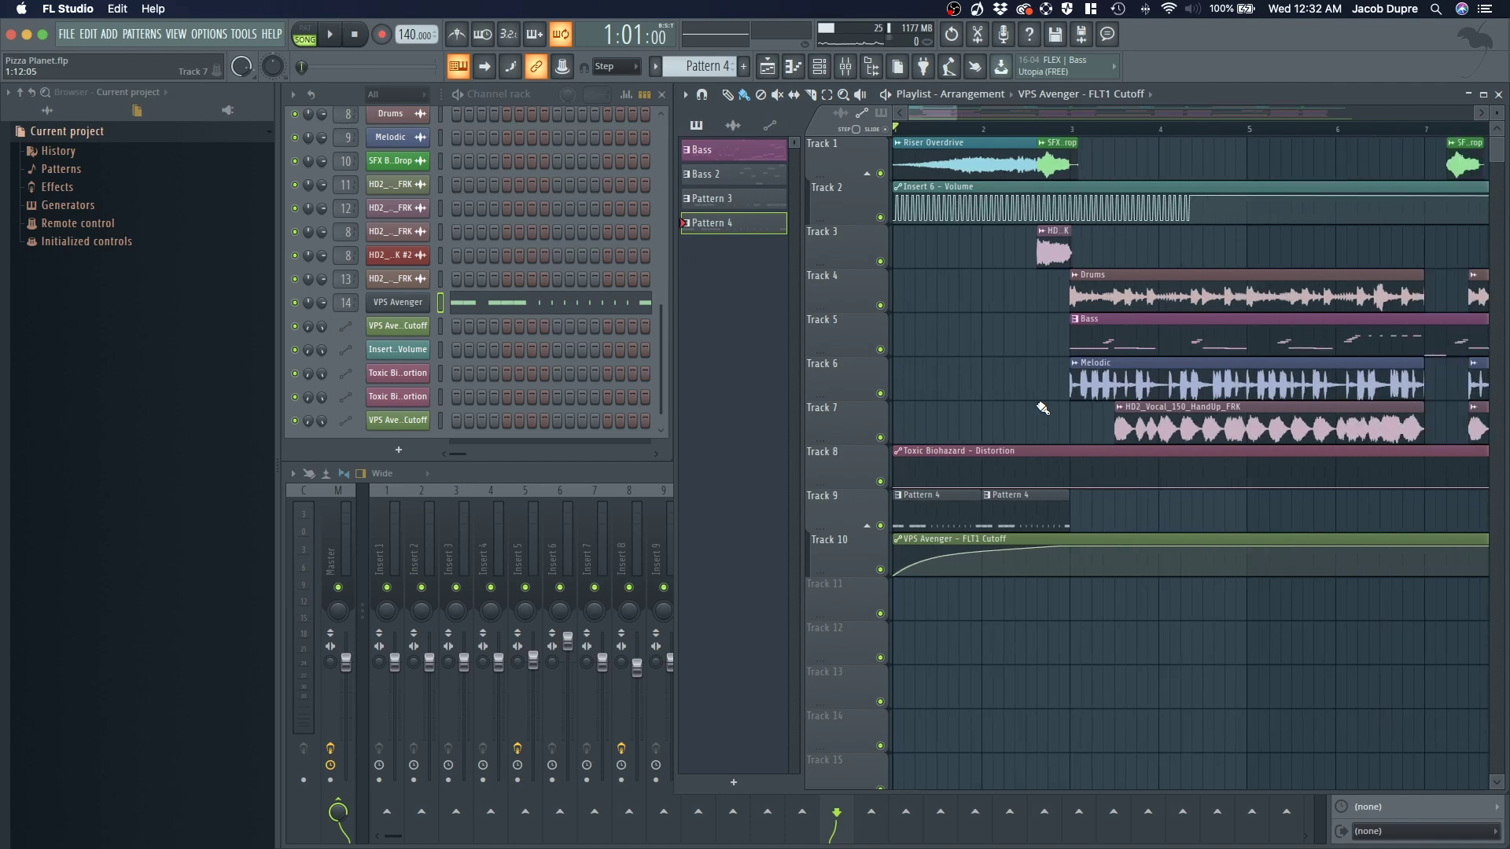
scroll(1042, 408, up, 3)
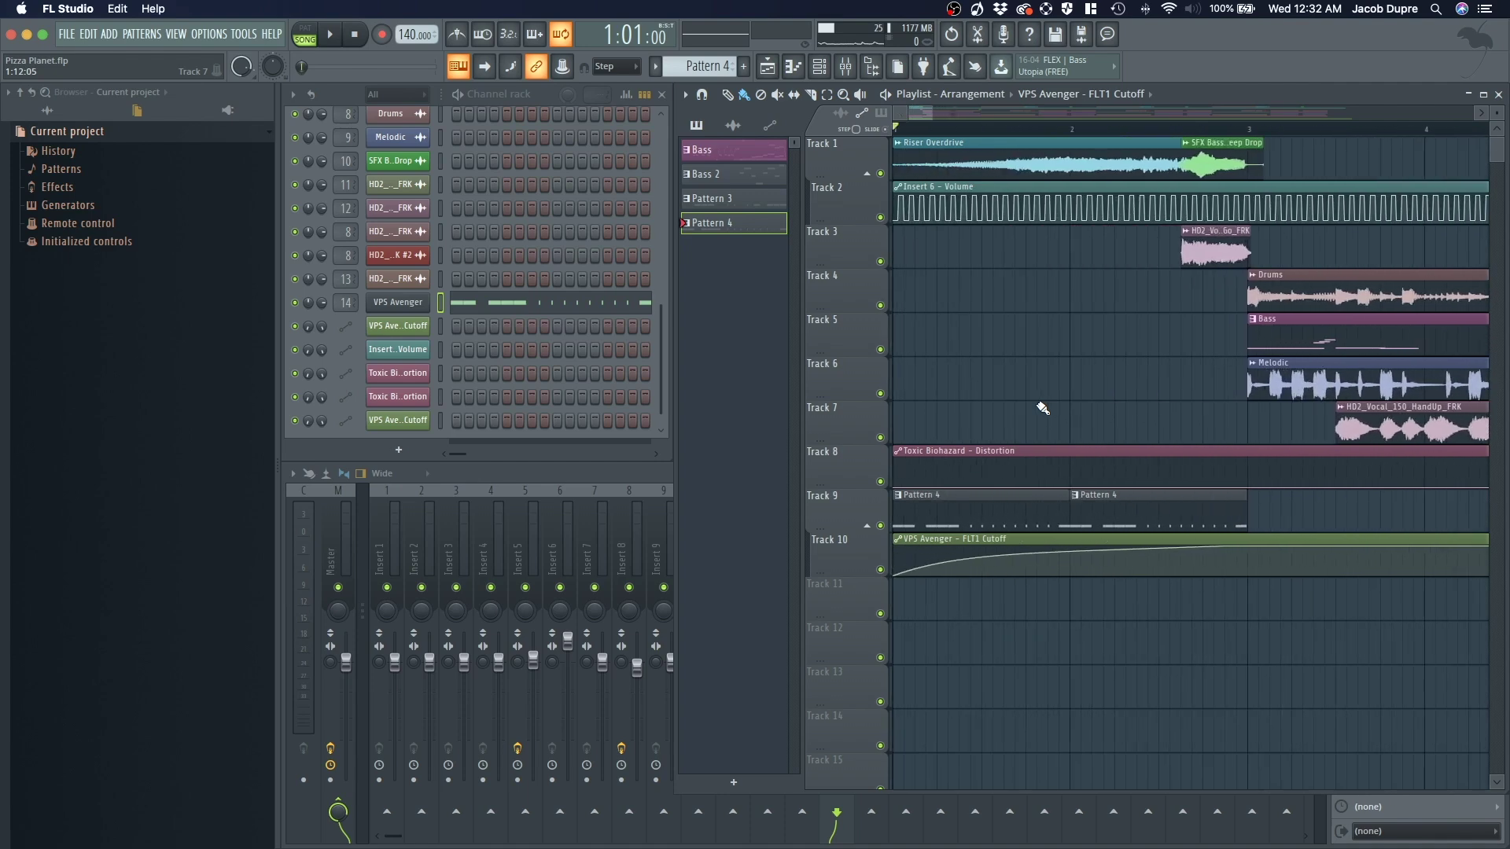
scroll(1042, 408, up, 2)
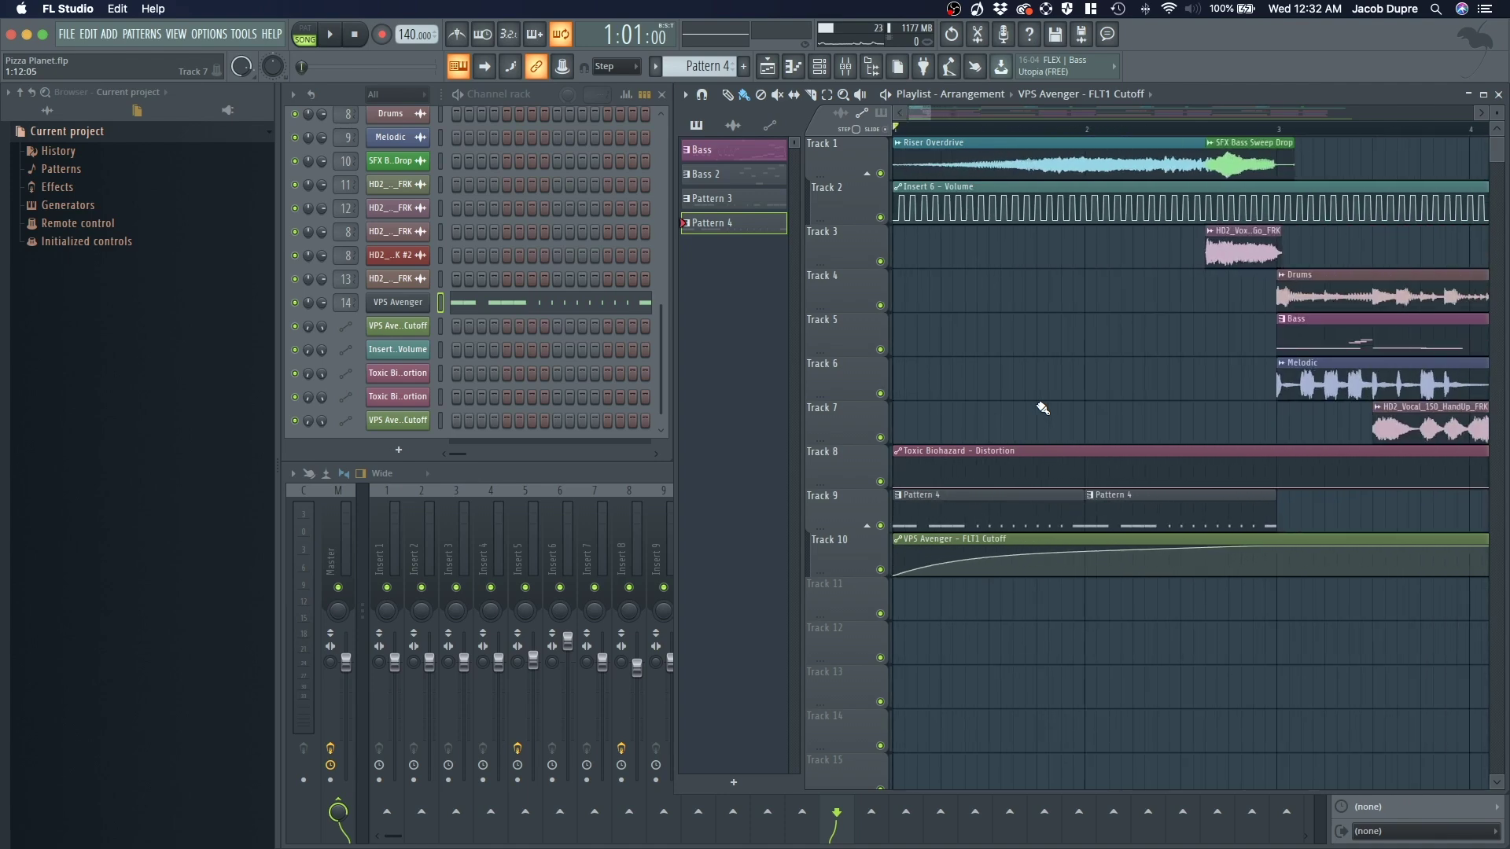